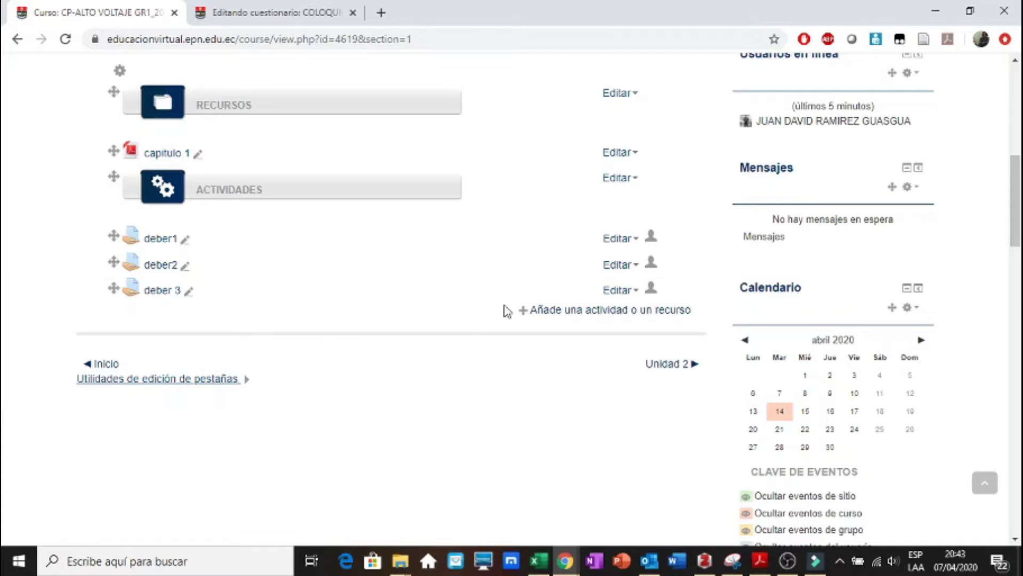
Add a new Cuestionario activity to Unidad 1 of the course
{"action": "left_click", "coordinate": [593, 322]}
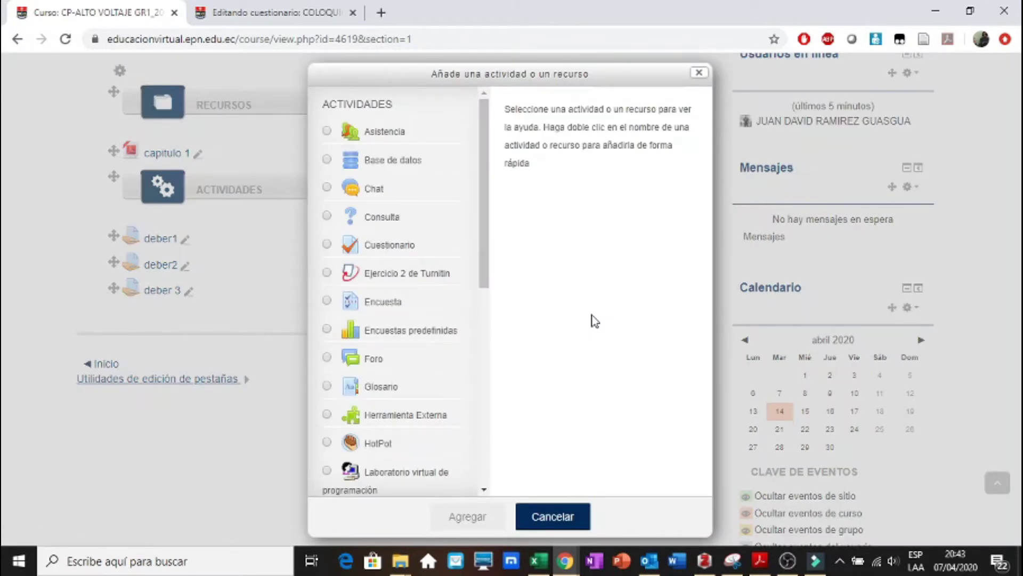
{"action": "left_click", "coordinate": [402, 250]}
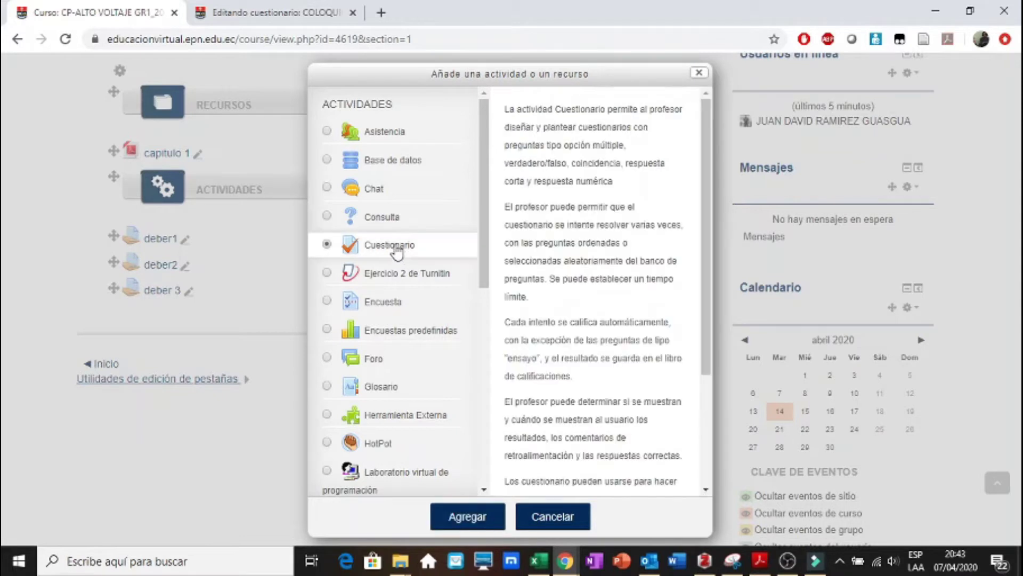
{"action": "left_click", "coordinate": [472, 521]}
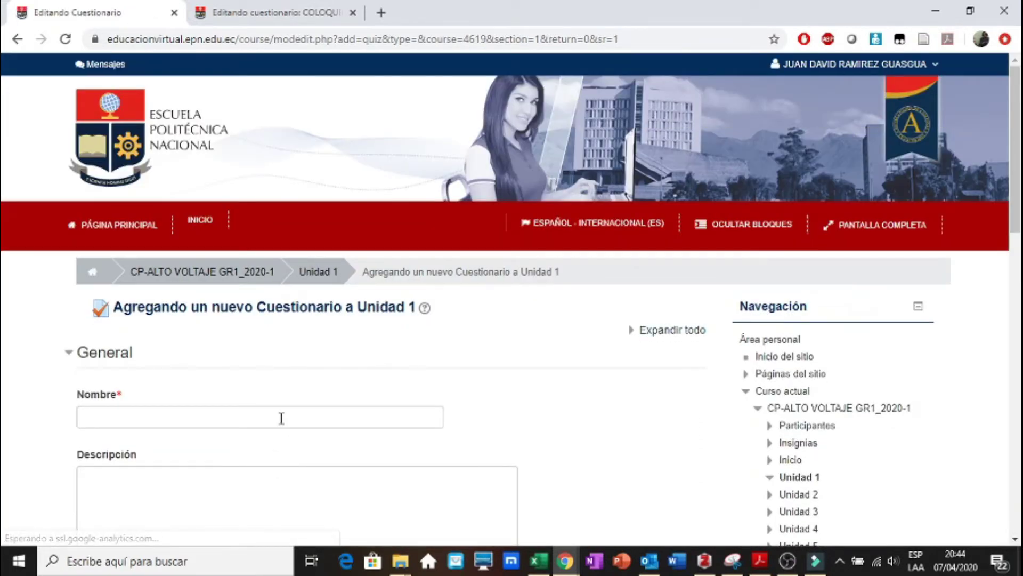
Name the new quiz "cuestionario 1"
{"action": "left_click", "coordinate": [282, 417]}
{"action": "type", "text": "cuestionario"}
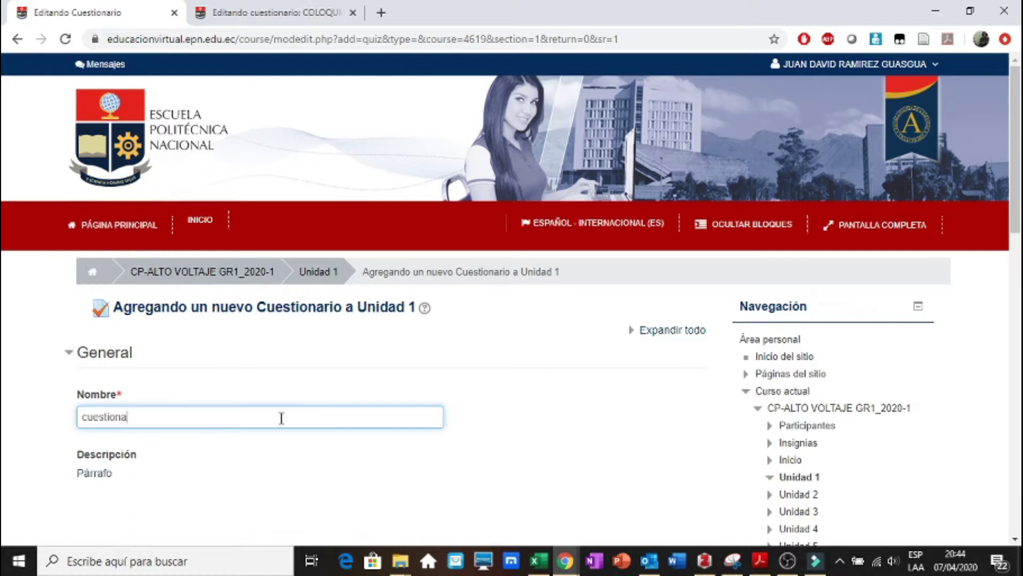
{"action": "left_click", "coordinate": [25, 444]}
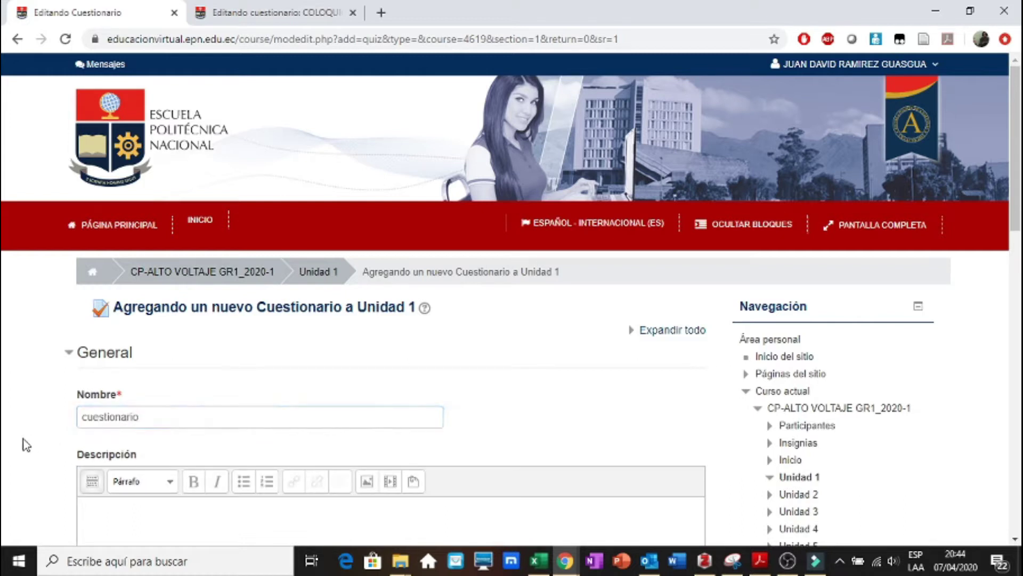
{"action": "left_click", "coordinate": [182, 414]}
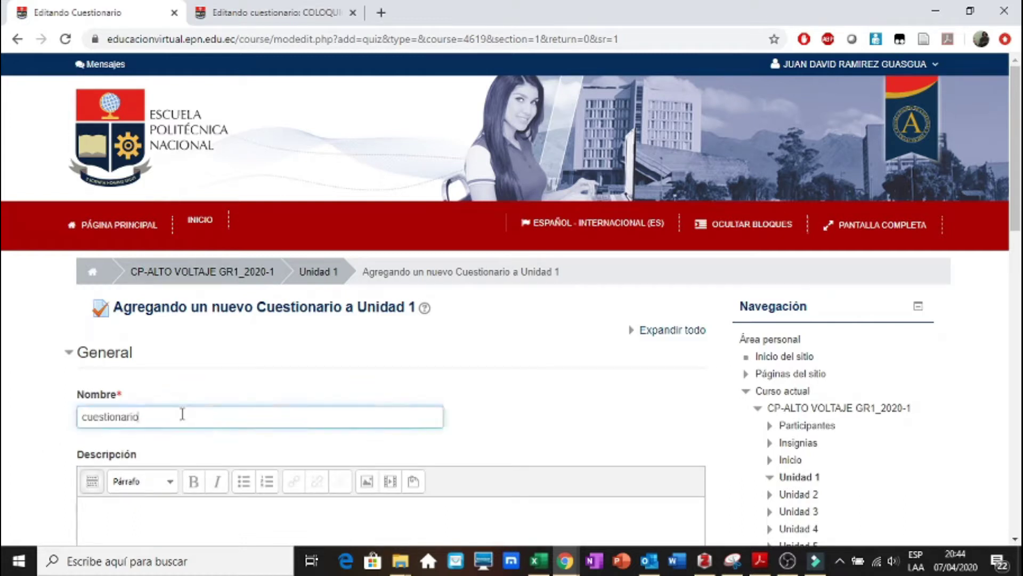
{"action": "type", "text": "1"}
{"action": "left_click", "coordinate": [10, 421]}
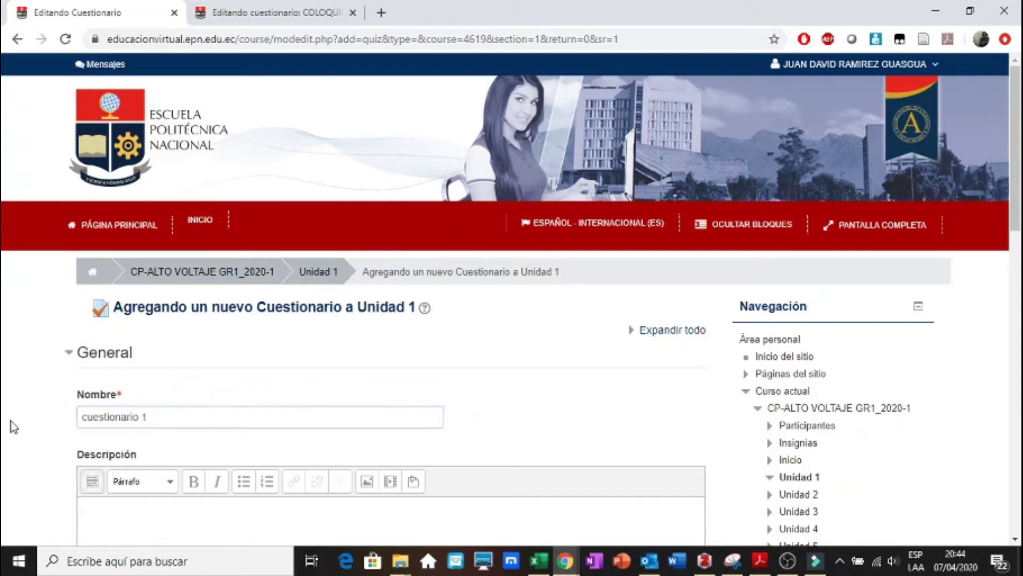
Show the quiz description on the course page and enter "llenar el cuestionario" as the description
{"action": "scroll", "coordinate": [11, 420], "scroll_direction": "down", "scroll_amount": 1}
{"action": "scroll", "coordinate": [10, 420], "scroll_direction": "down", "scroll_amount": 6}
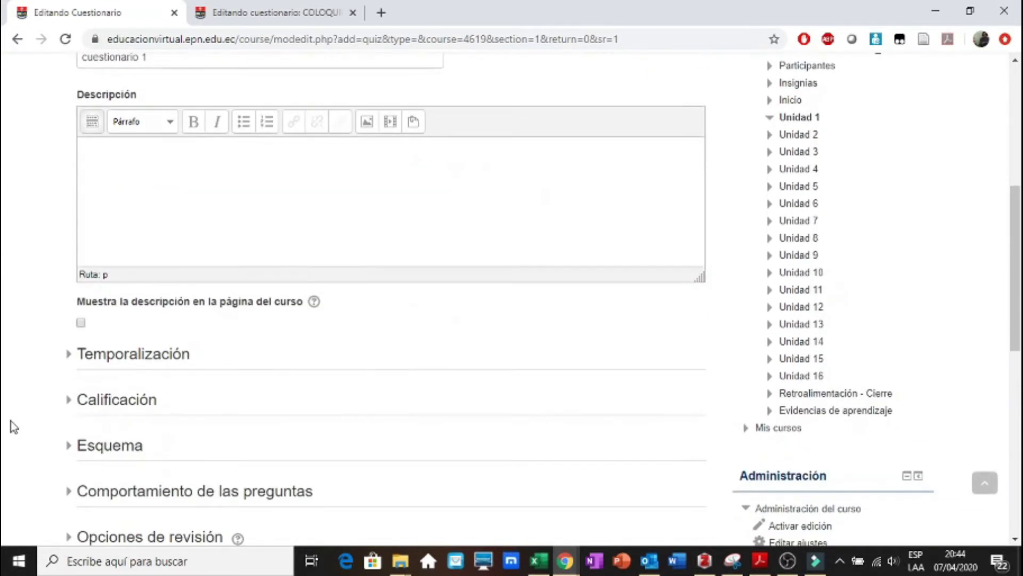
{"action": "scroll", "coordinate": [11, 421], "scroll_direction": "down", "scroll_amount": 1}
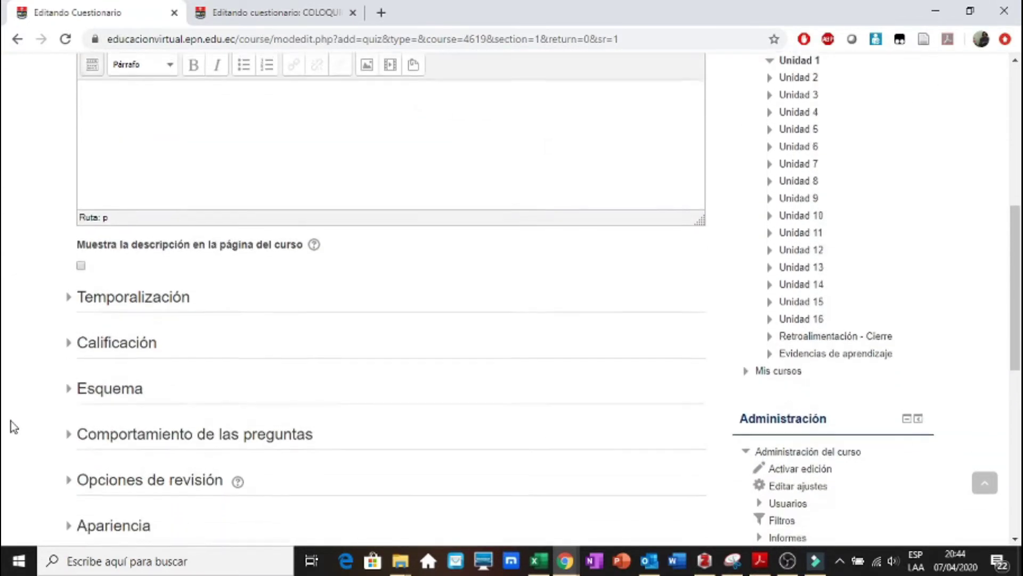
{"action": "left_click", "coordinate": [81, 263]}
{"action": "left_click", "coordinate": [153, 110]}
{"action": "type", "text": "Ilenar el cue"}
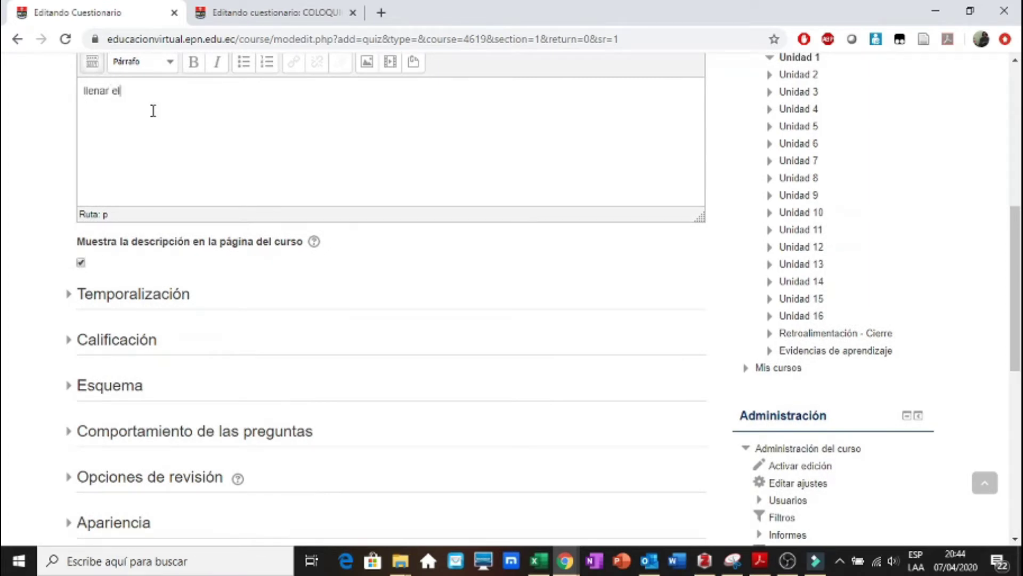
{"action": "type", "text": "stionario"}
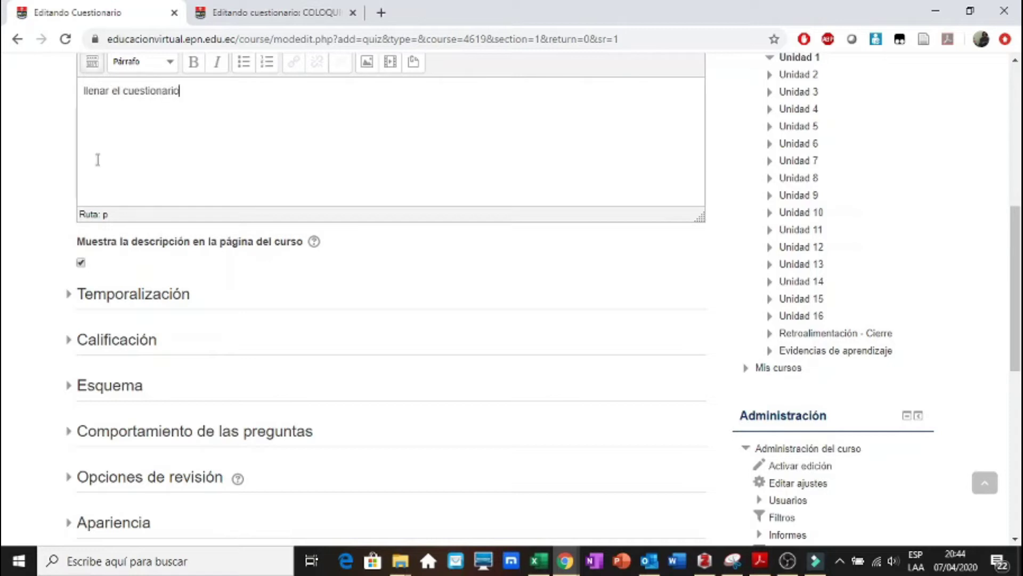
Expand the Temporalización settings and enable both the opening and closing dates of the quiz
{"action": "scroll", "coordinate": [4, 210], "scroll_direction": "down", "scroll_amount": 2}
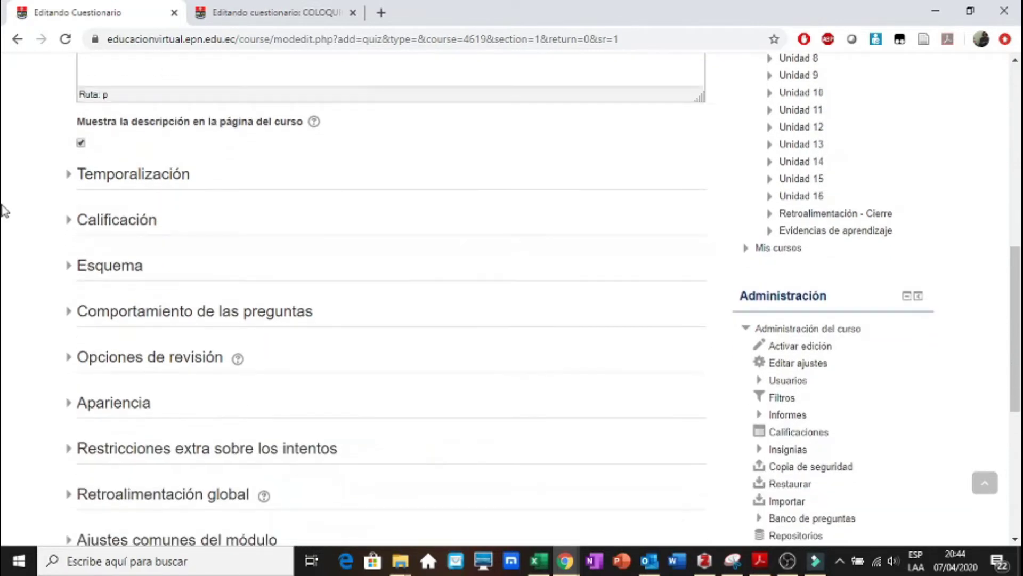
{"action": "scroll", "coordinate": [5, 211], "scroll_direction": "down", "scroll_amount": 1}
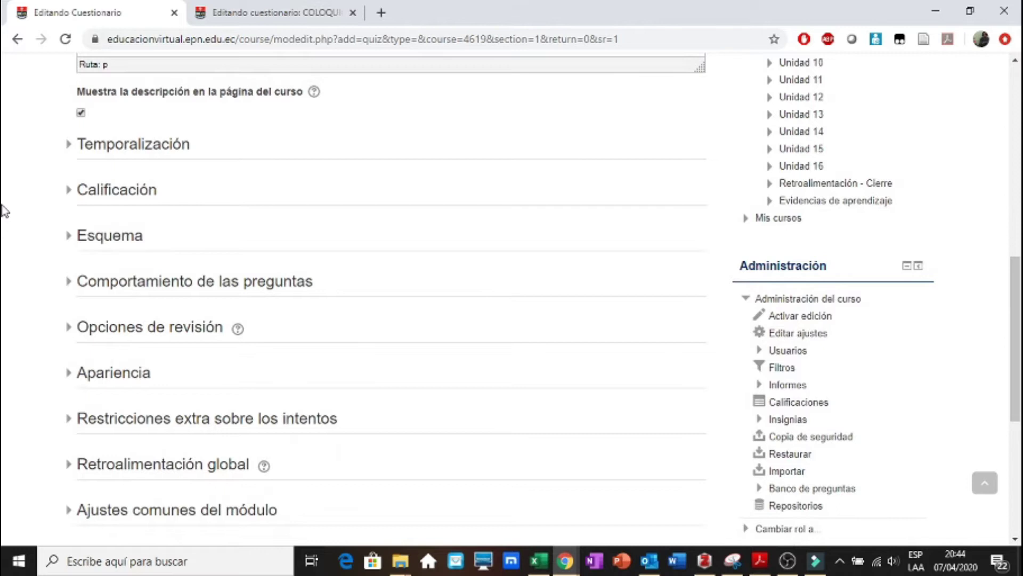
{"action": "scroll", "coordinate": [5, 211], "scroll_direction": "down", "scroll_amount": 1}
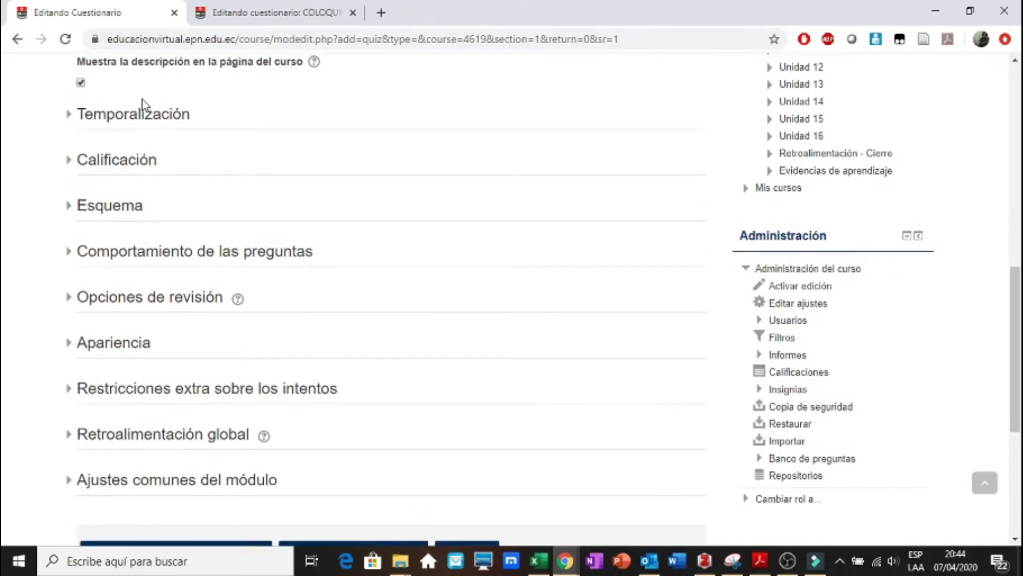
{"action": "left_click", "coordinate": [125, 122]}
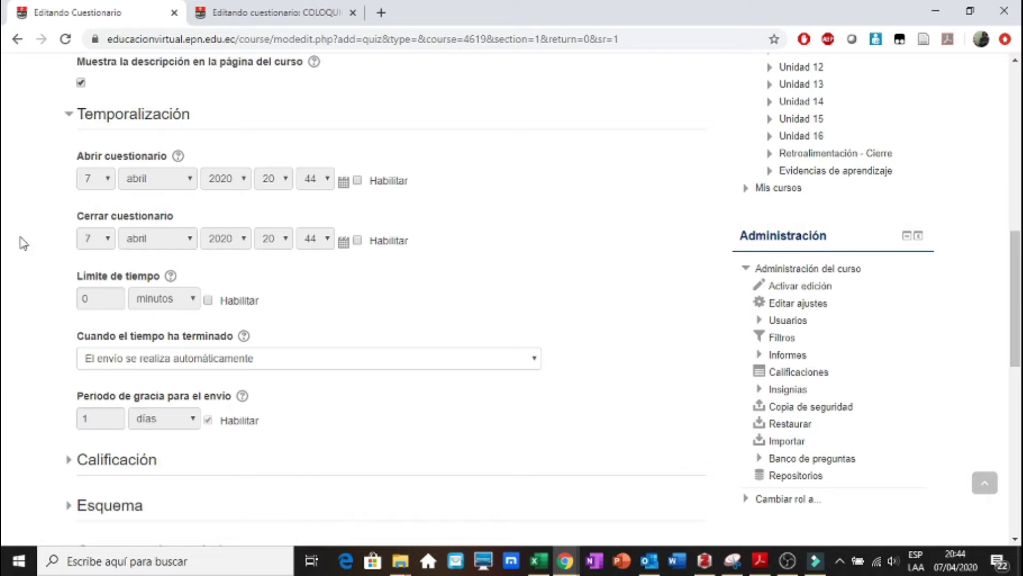
{"action": "left_click", "coordinate": [357, 180]}
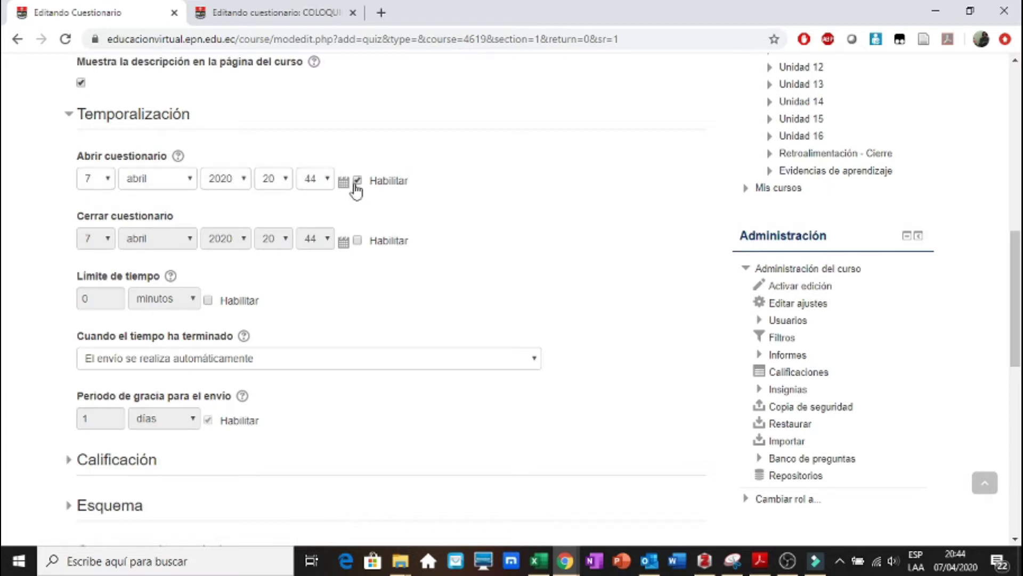
{"action": "left_click", "coordinate": [357, 240]}
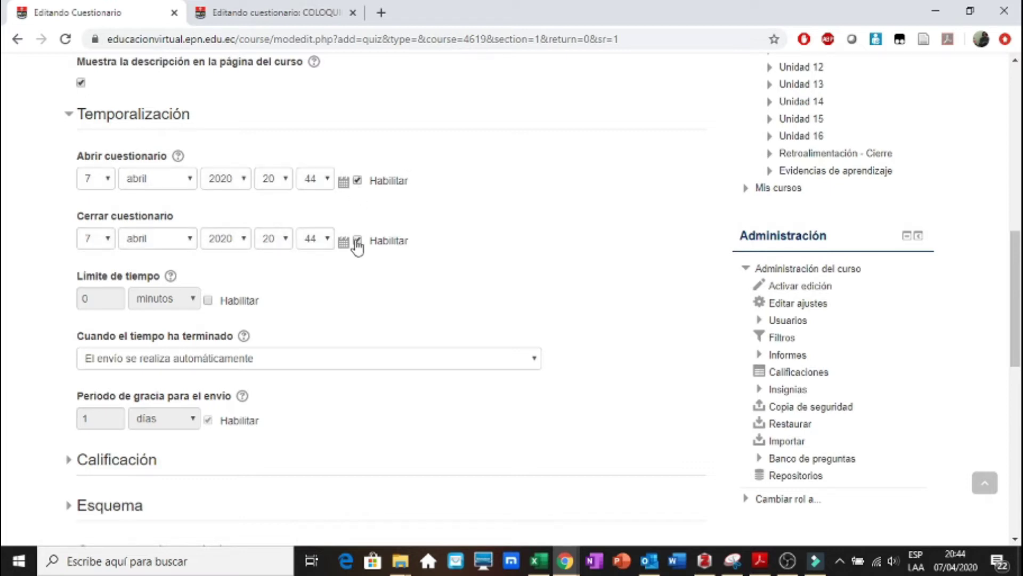
Set the quiz's closing hour to 22 on the same day as its opening
{"action": "left_click", "coordinate": [102, 184]}
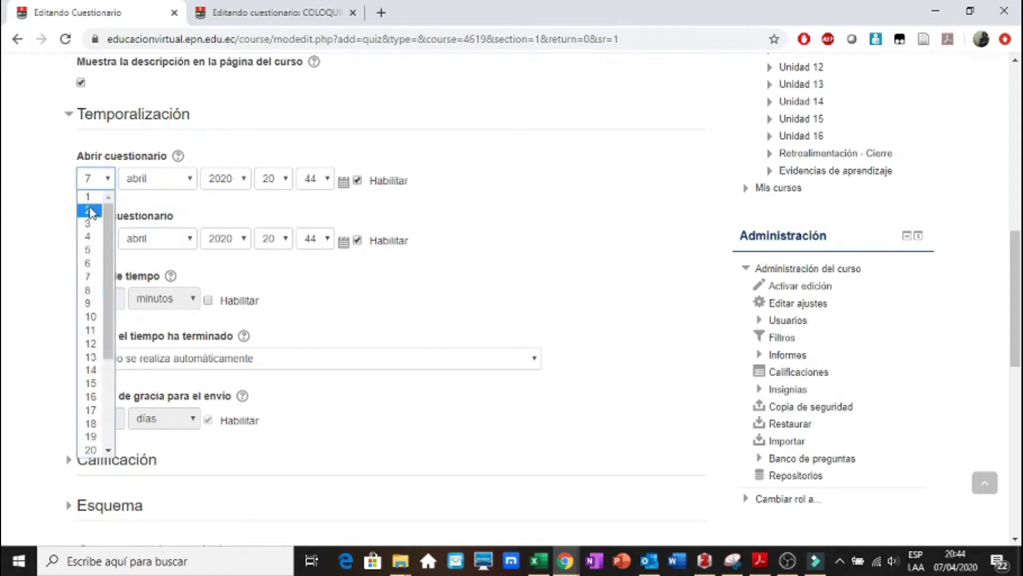
{"action": "left_click", "coordinate": [193, 203]}
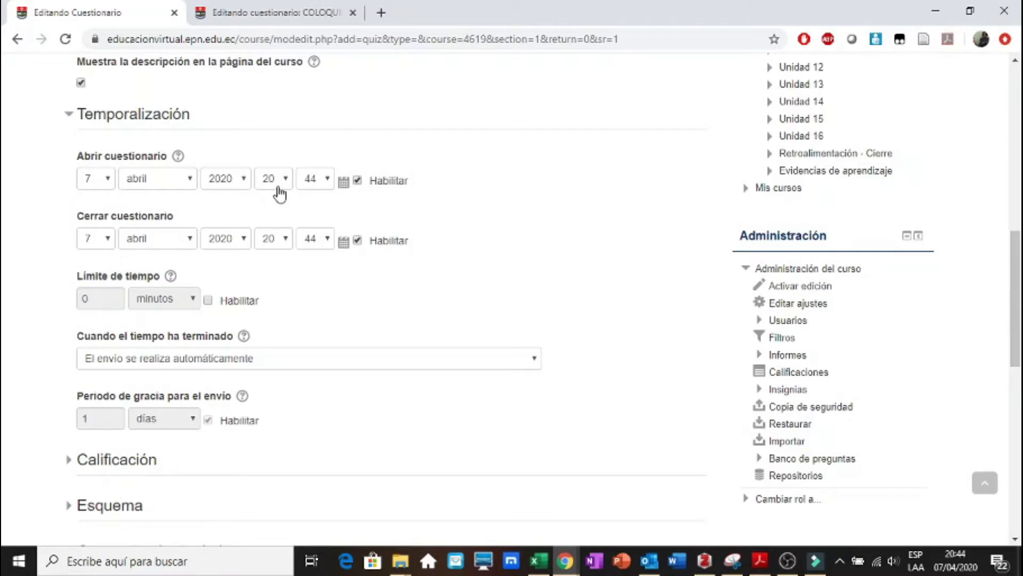
{"action": "left_click", "coordinate": [286, 242]}
{"action": "scroll", "coordinate": [284, 373], "scroll_direction": "down", "scroll_amount": 1}
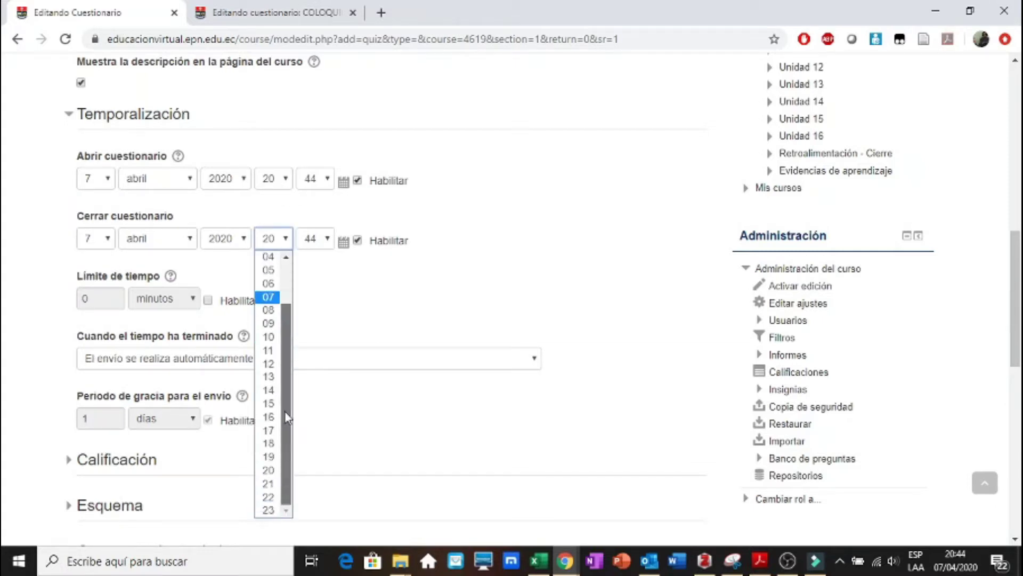
{"action": "left_click", "coordinate": [268, 491]}
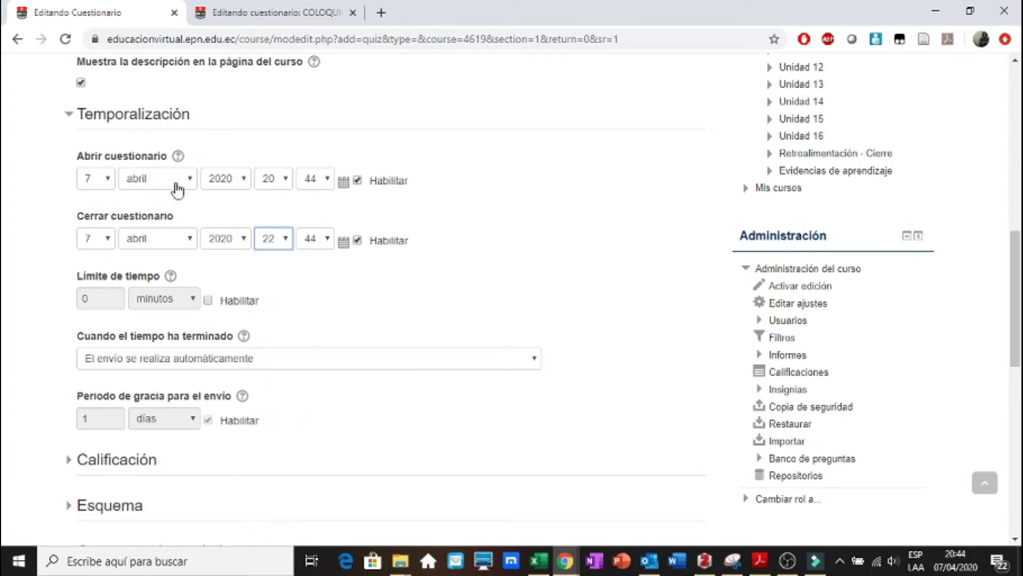
{"action": "left_click", "coordinate": [5, 294]}
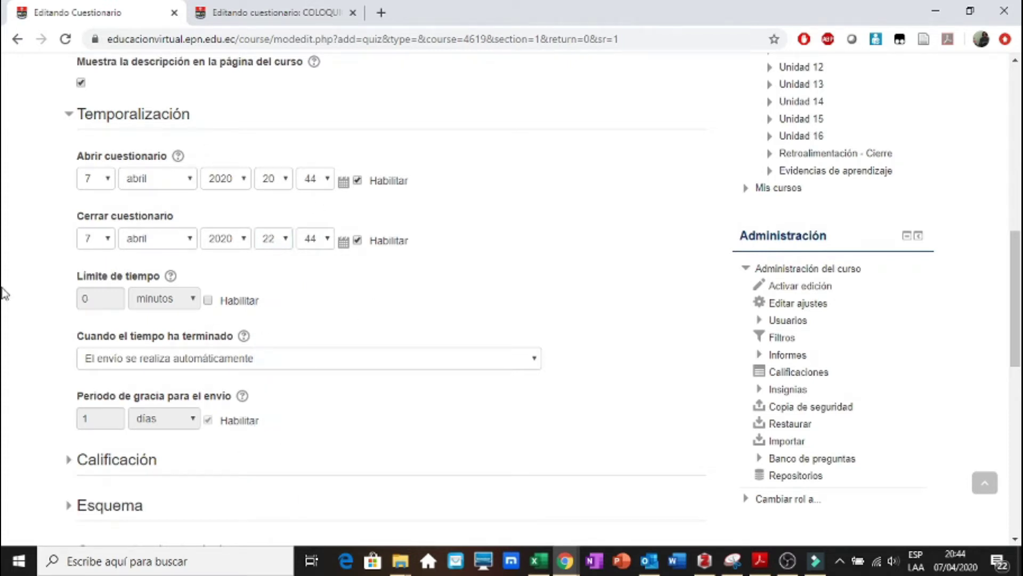
Enable the quiz time limit and set it to 15 minutes
{"action": "scroll", "coordinate": [4, 294], "scroll_direction": "down", "scroll_amount": 1}
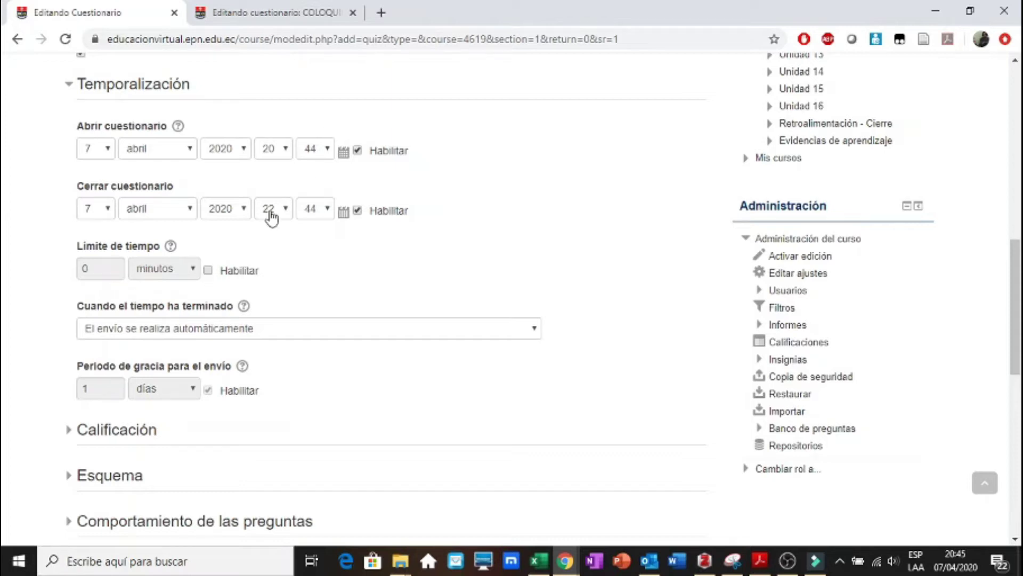
{"action": "left_click", "coordinate": [208, 270]}
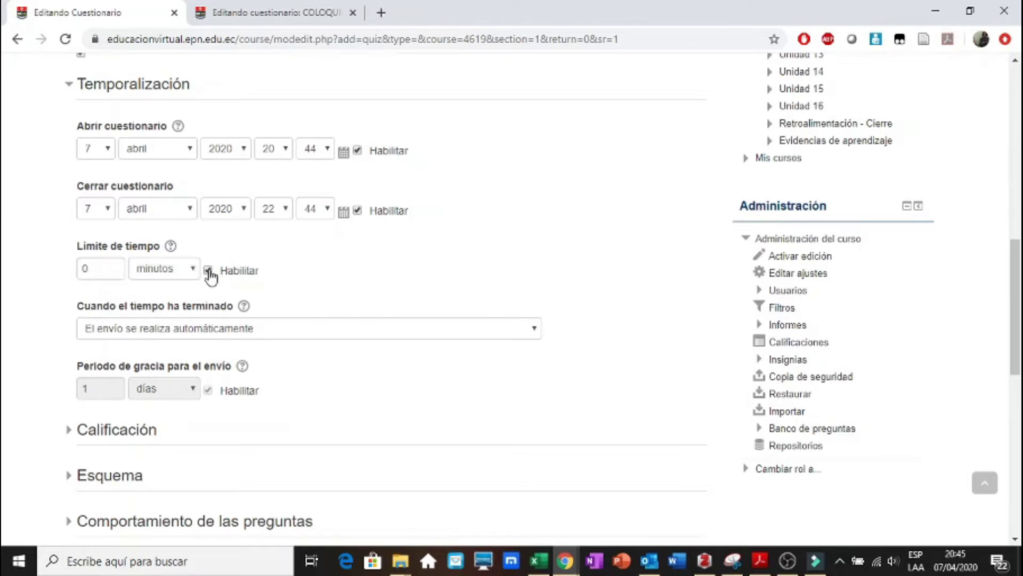
{"action": "left_click", "coordinate": [93, 270]}
{"action": "key", "text": "BackSpace"}
{"action": "type", "text": "15"}
Choose "El envío se realiza automáticamente" as the behaviour when the quiz time has ended
{"action": "scroll", "coordinate": [4, 263], "scroll_direction": "down", "scroll_amount": 1}
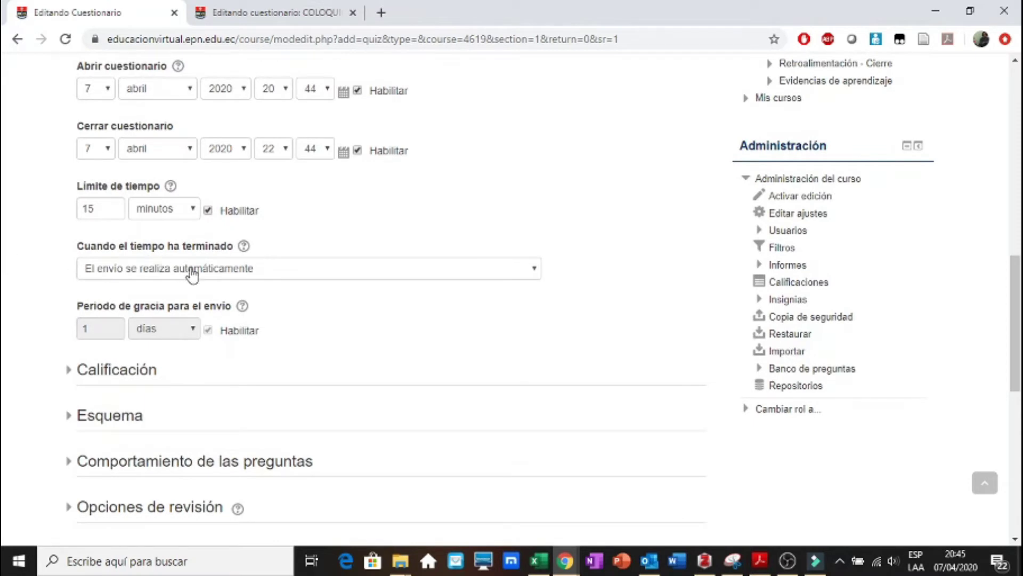
{"action": "left_click", "coordinate": [193, 274]}
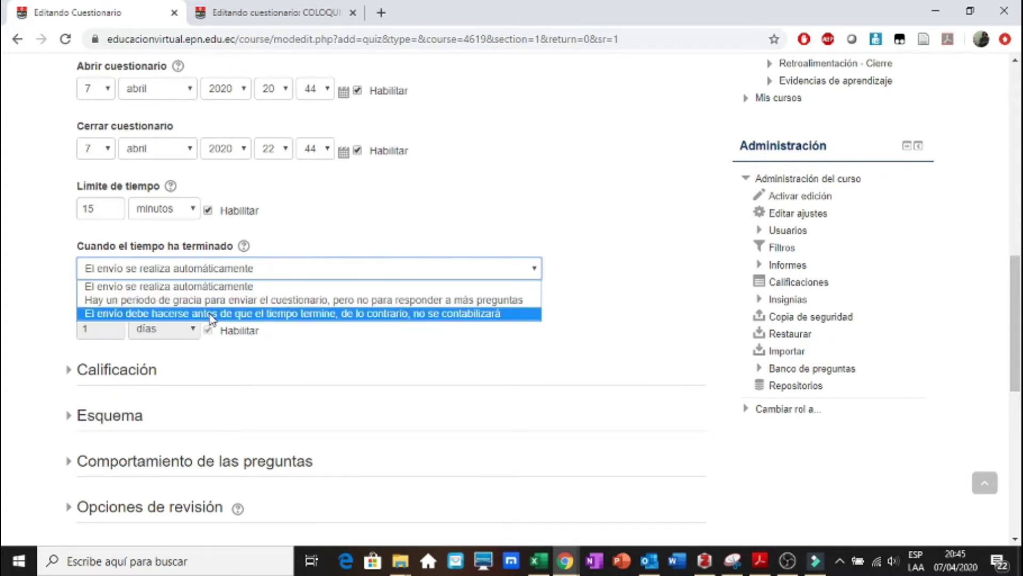
{"action": "left_click", "coordinate": [278, 291]}
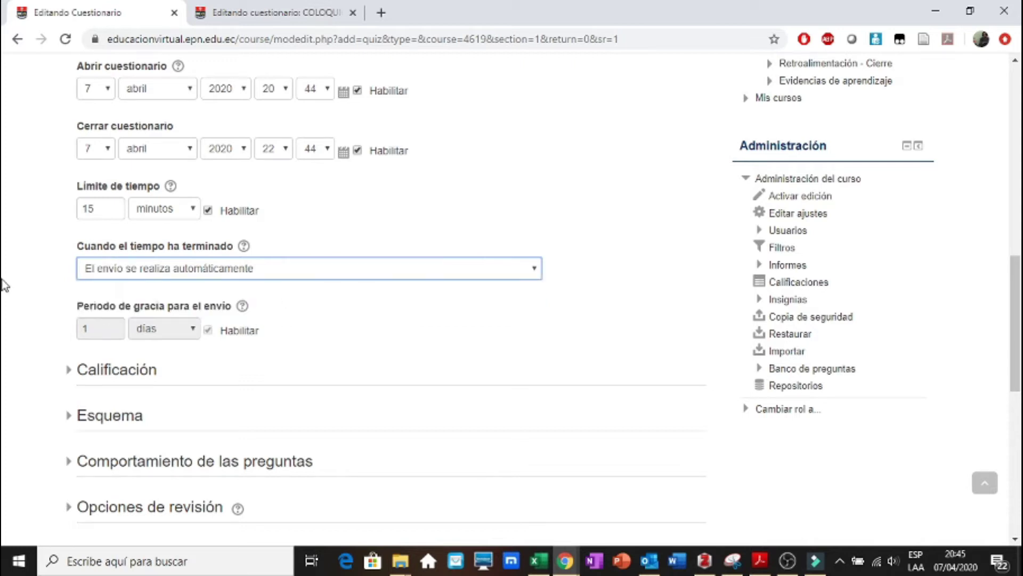
Read the help explanation for the submission grace period, then close it
{"action": "scroll", "coordinate": [4, 285], "scroll_direction": "down", "scroll_amount": 1}
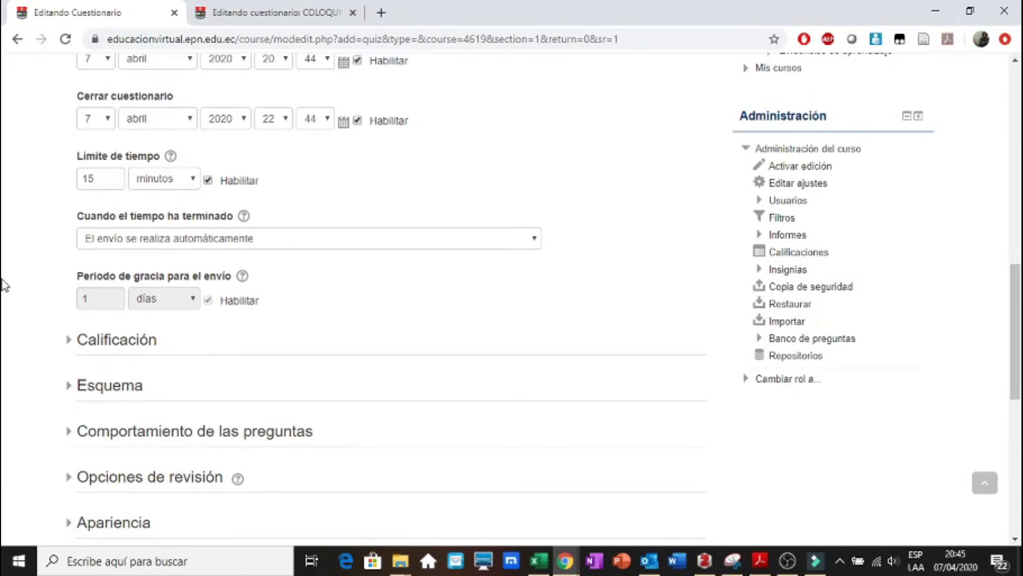
{"action": "scroll", "coordinate": [4, 285], "scroll_direction": "down", "scroll_amount": 2}
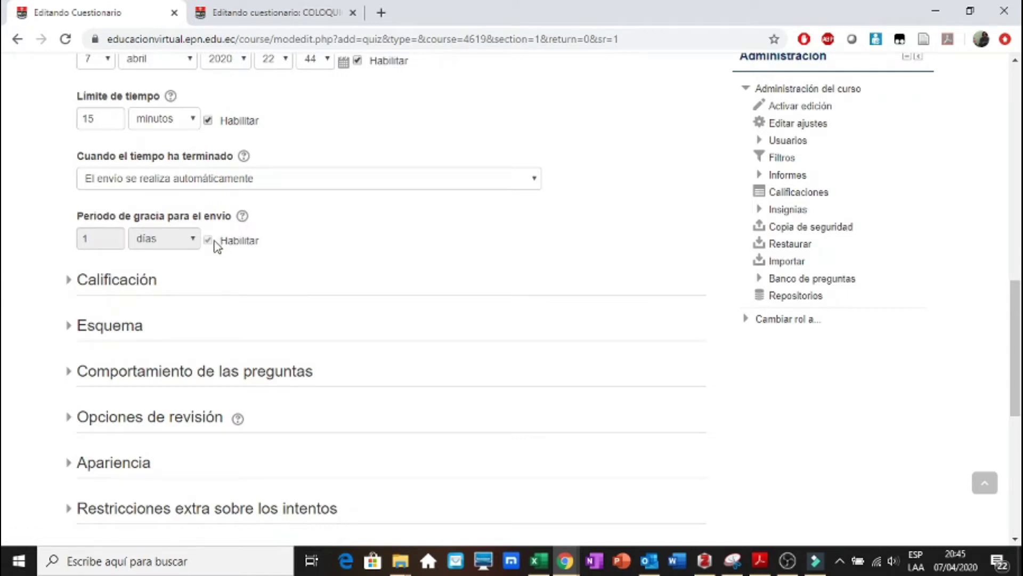
{"action": "left_click", "coordinate": [241, 221]}
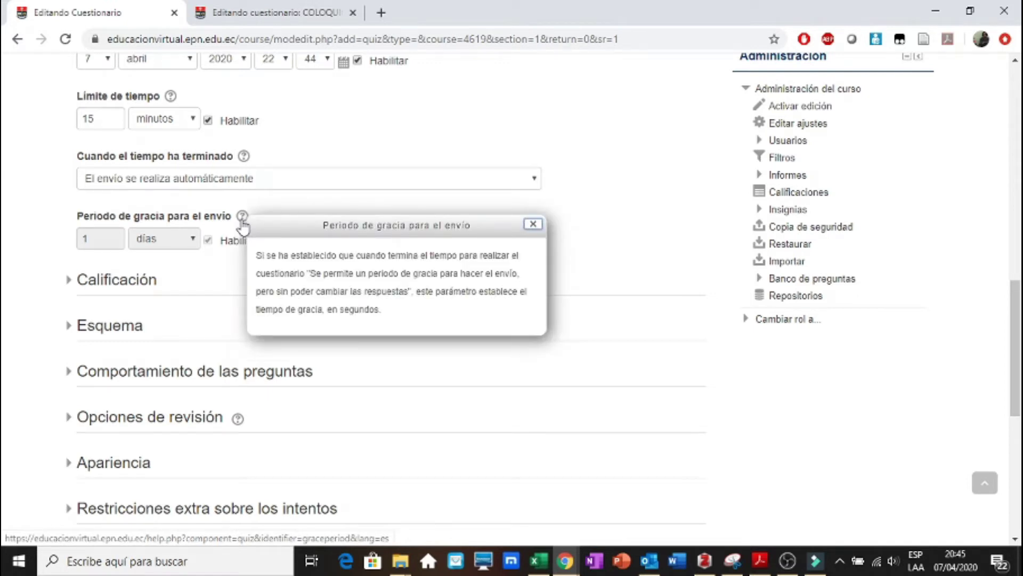
{"action": "left_click", "coordinate": [533, 224]}
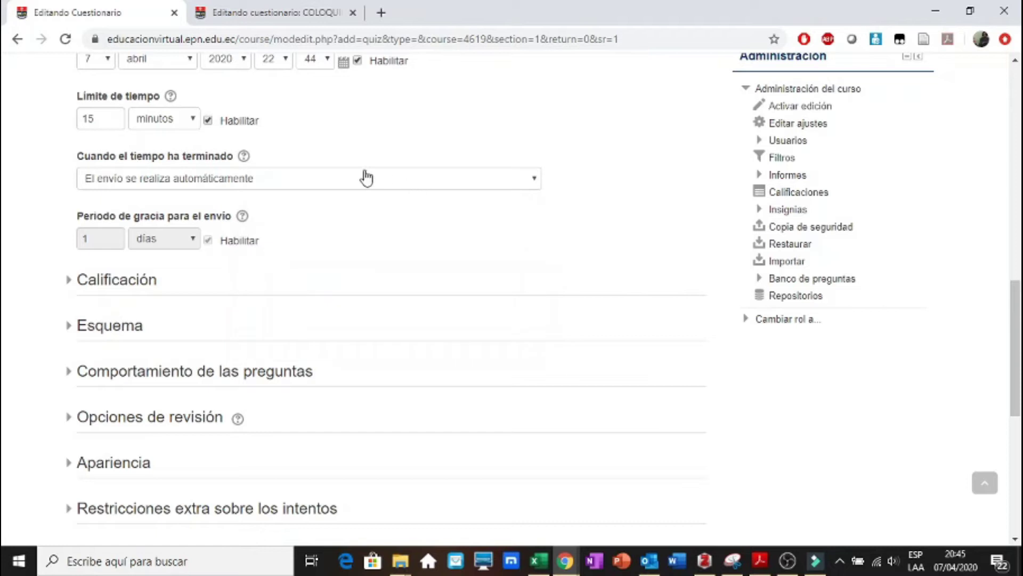
Expand the Calificación section and examine its grade category and passing grade settings
{"action": "scroll", "coordinate": [7, 290], "scroll_direction": "down", "scroll_amount": 1}
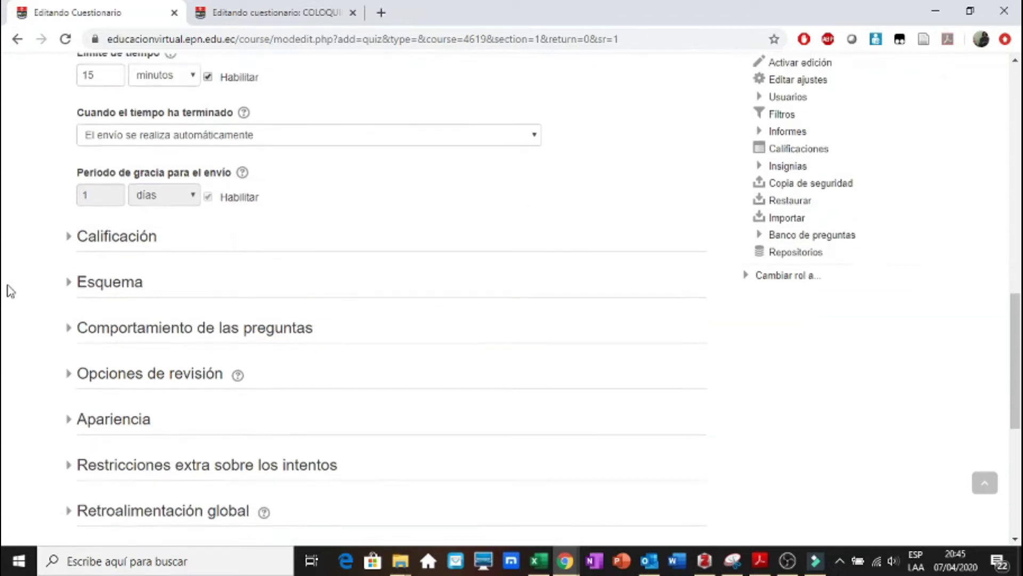
{"action": "left_click", "coordinate": [69, 219]}
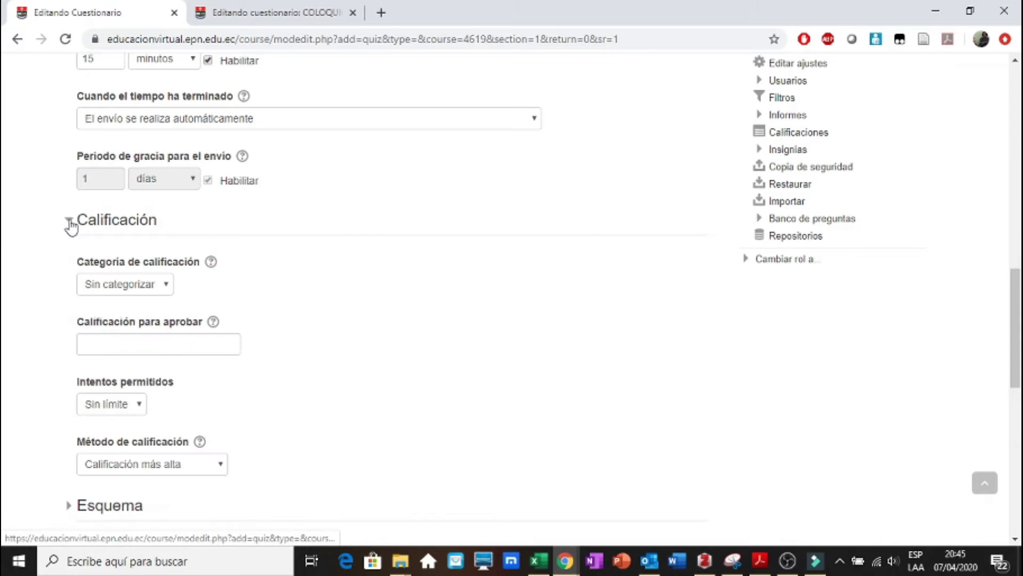
{"action": "scroll", "coordinate": [24, 258], "scroll_direction": "down", "scroll_amount": 3}
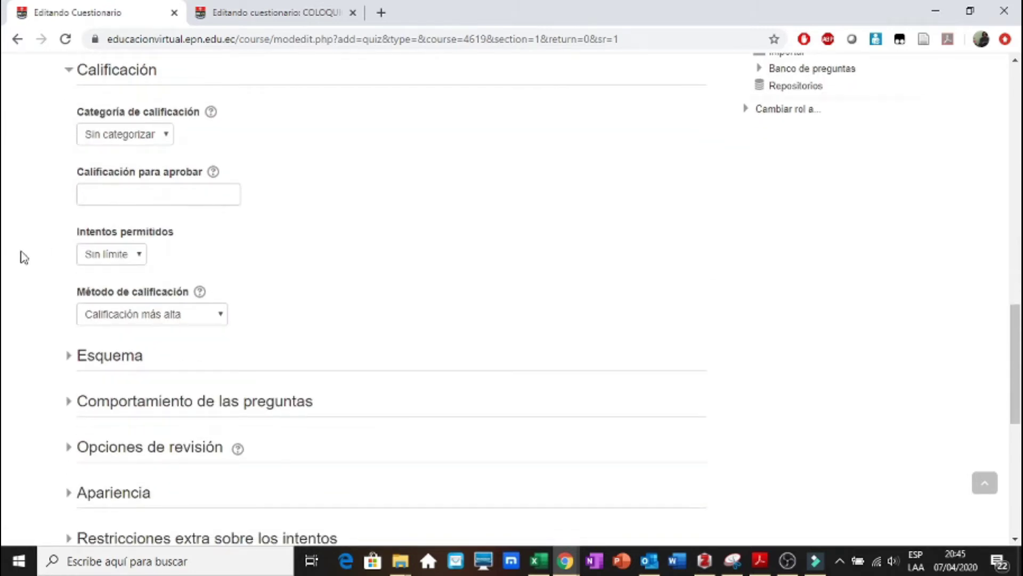
{"action": "scroll", "coordinate": [18, 256], "scroll_direction": "down", "scroll_amount": 1}
{"action": "scroll", "coordinate": [18, 256], "scroll_direction": "up", "scroll_amount": 1}
{"action": "scroll", "coordinate": [134, 202], "scroll_direction": "up", "scroll_amount": 1}
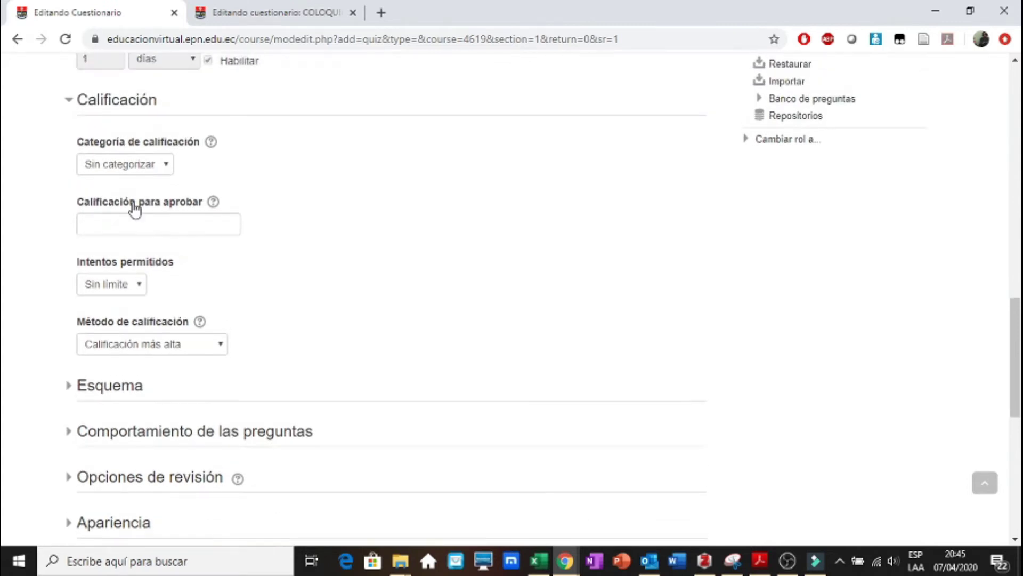
{"action": "left_click", "coordinate": [121, 221]}
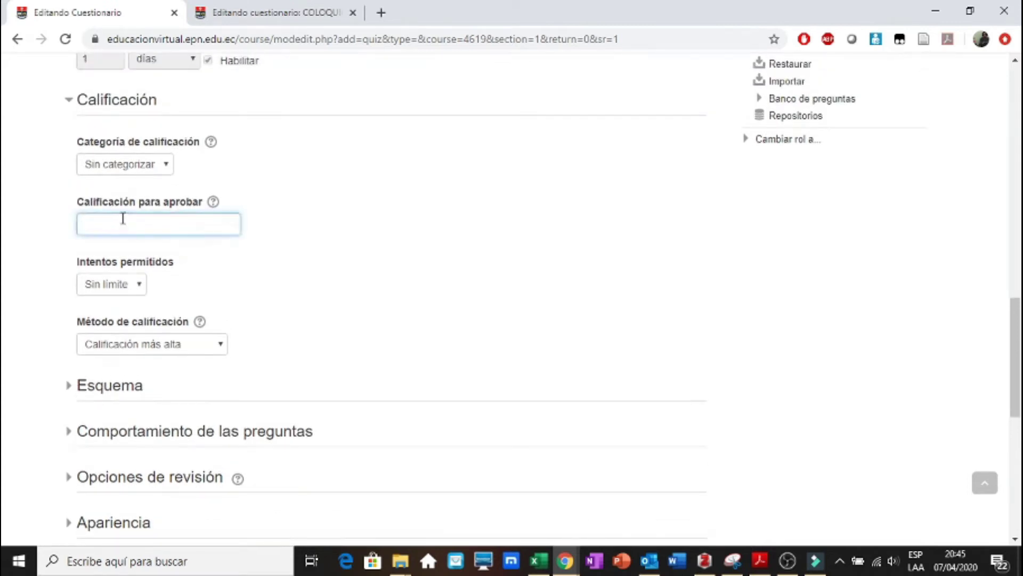
{"action": "left_click", "coordinate": [153, 165]}
{"action": "left_click", "coordinate": [59, 239]}
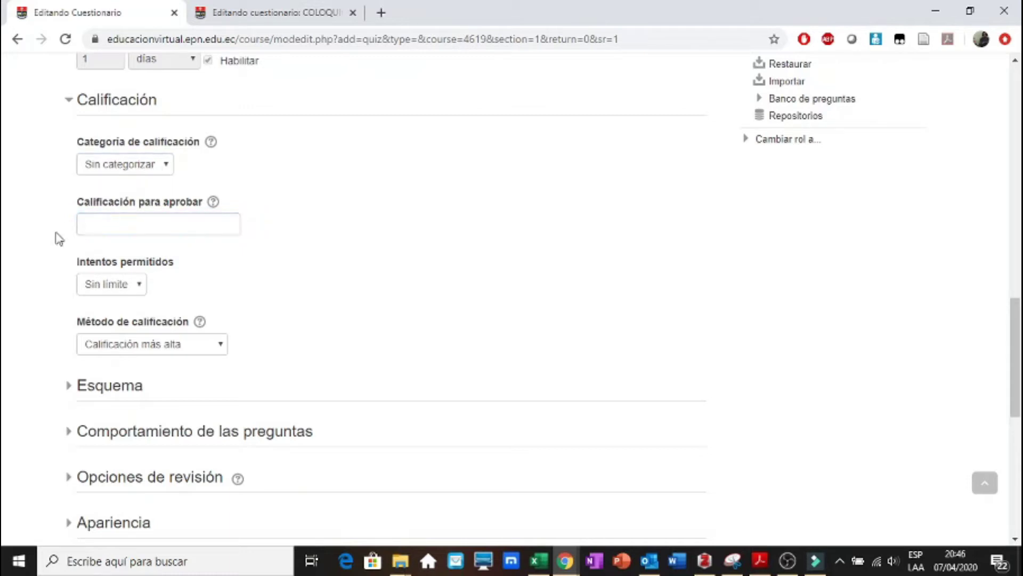
Set the quiz's allowed attempts (Intentos permitidos) to 1 in the grading settings
{"action": "left_click", "coordinate": [112, 288]}
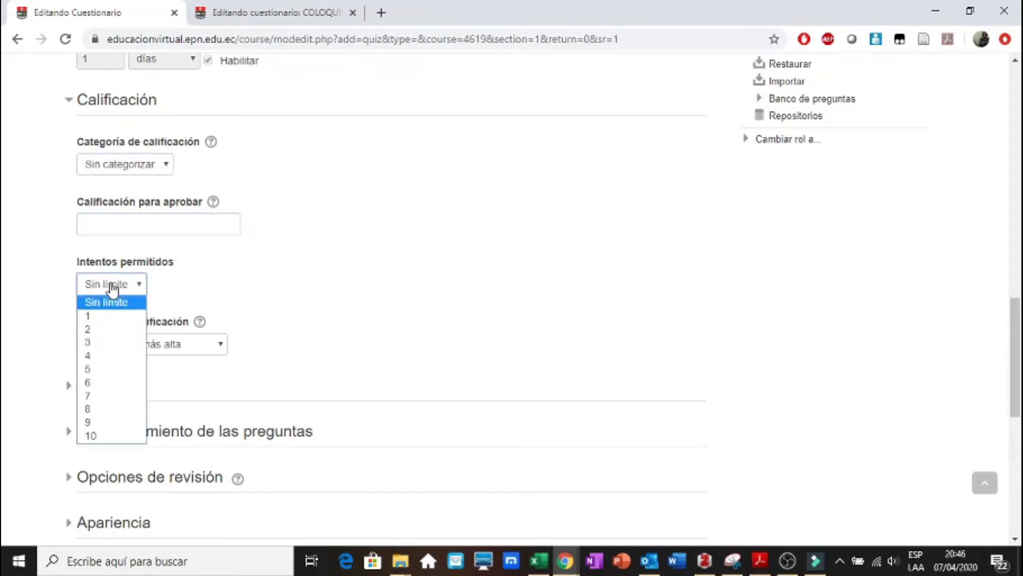
{"action": "left_click", "coordinate": [98, 317]}
{"action": "left_click", "coordinate": [59, 292]}
{"action": "scroll", "coordinate": [59, 294], "scroll_direction": "down", "scroll_amount": 1}
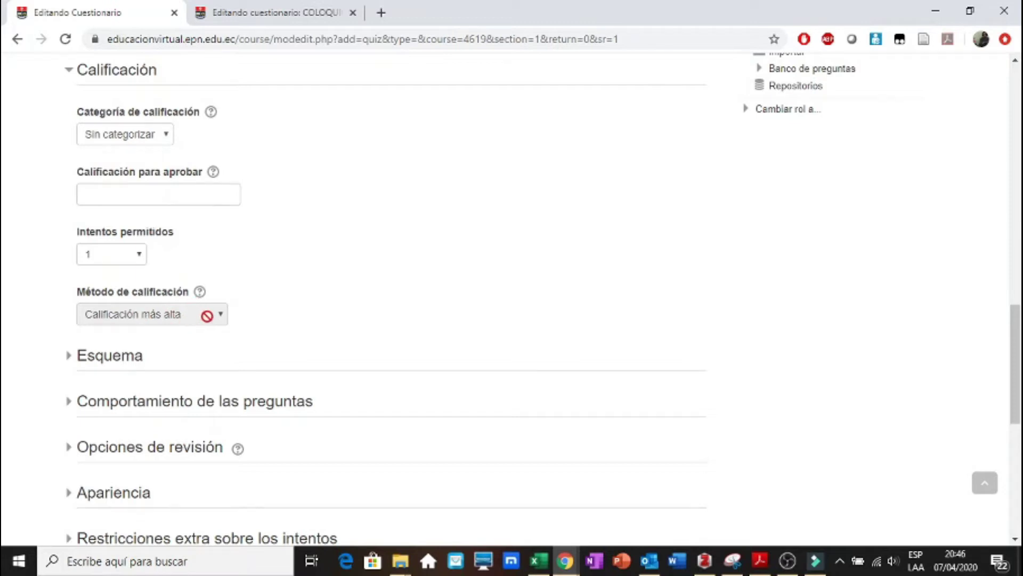
Look back over the quiz's passing grade field and its timing settings
{"action": "left_click", "coordinate": [168, 197]}
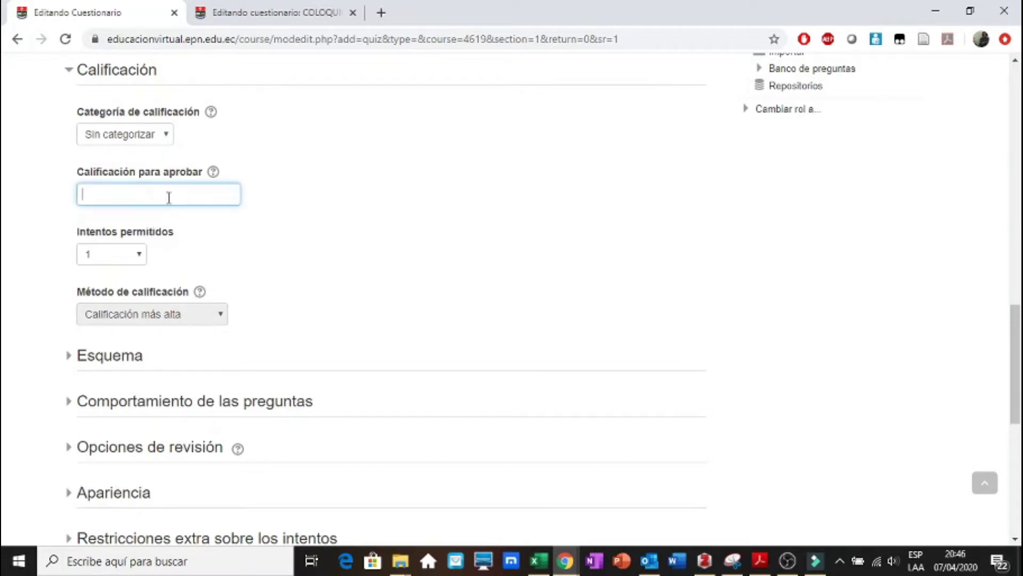
{"action": "scroll", "coordinate": [19, 248], "scroll_direction": "up", "scroll_amount": 1}
{"action": "scroll", "coordinate": [19, 248], "scroll_direction": "up", "scroll_amount": 5}
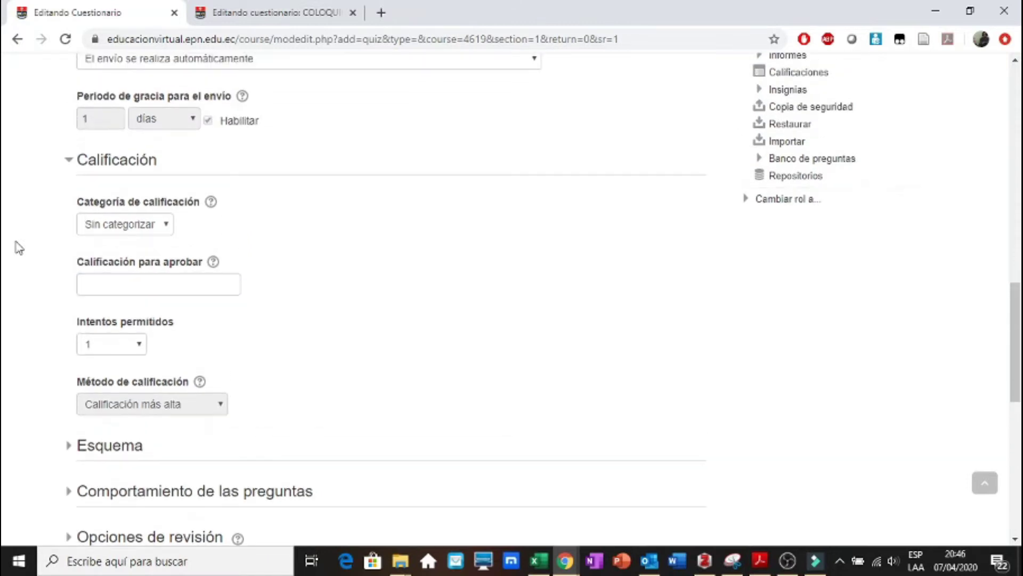
{"action": "scroll", "coordinate": [18, 248], "scroll_direction": "down", "scroll_amount": 5}
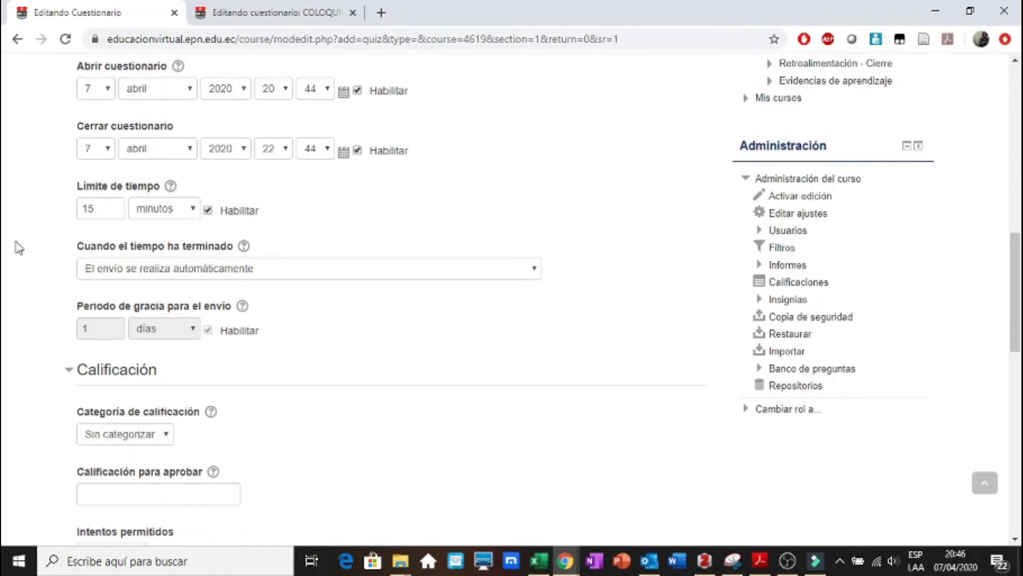
{"action": "scroll", "coordinate": [18, 248], "scroll_direction": "down", "scroll_amount": 3}
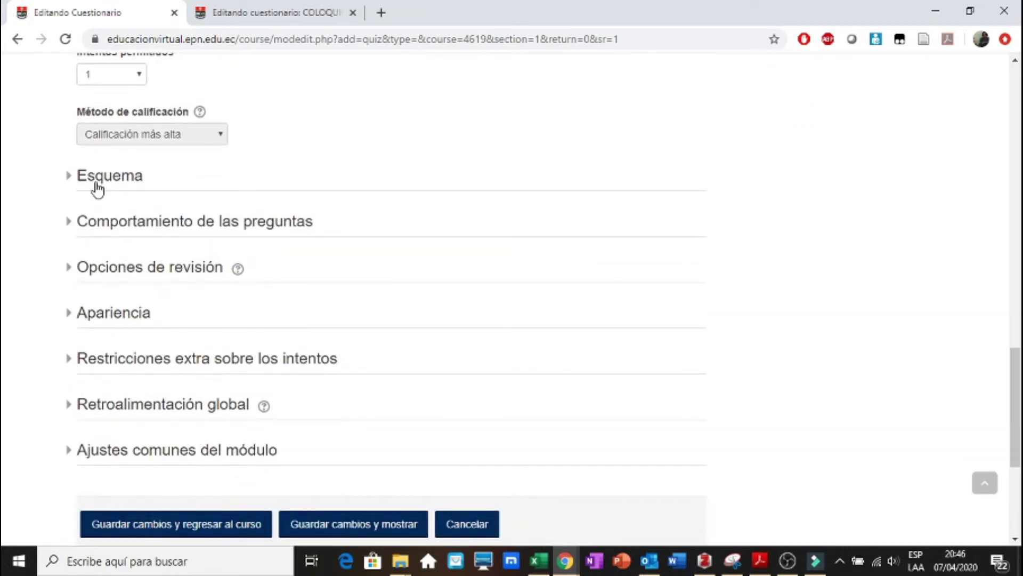
Examine the available "Página nueva" options in the Esquema section, then collapse the section
{"action": "left_click", "coordinate": [97, 188]}
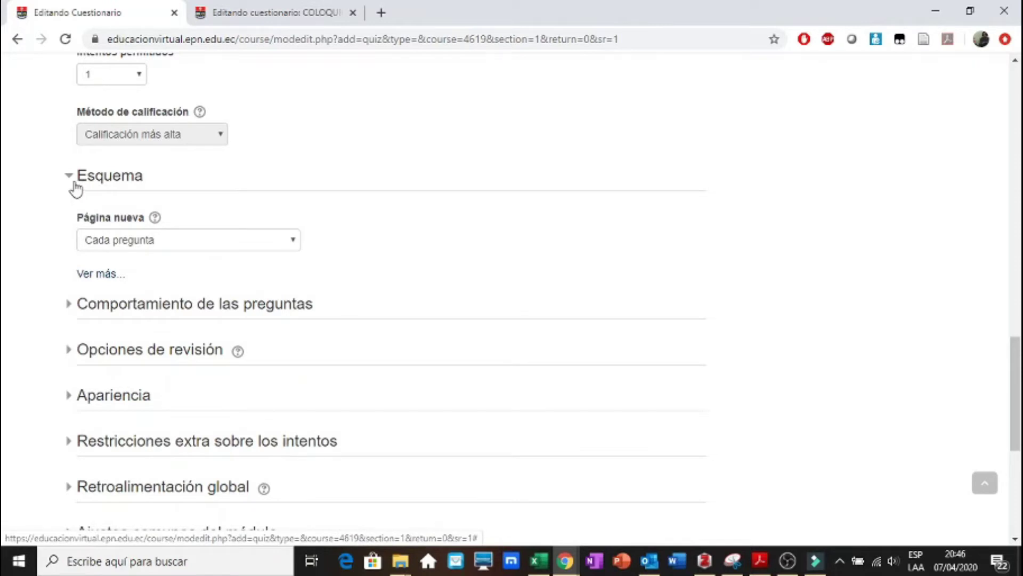
{"action": "left_click", "coordinate": [75, 188]}
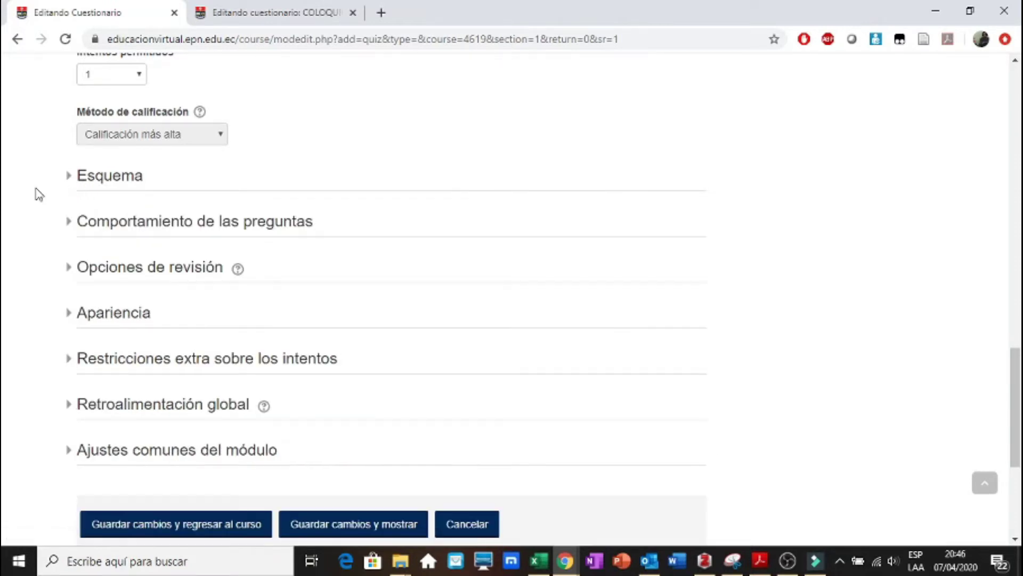
{"action": "scroll", "coordinate": [38, 194], "scroll_direction": "up", "scroll_amount": 3}
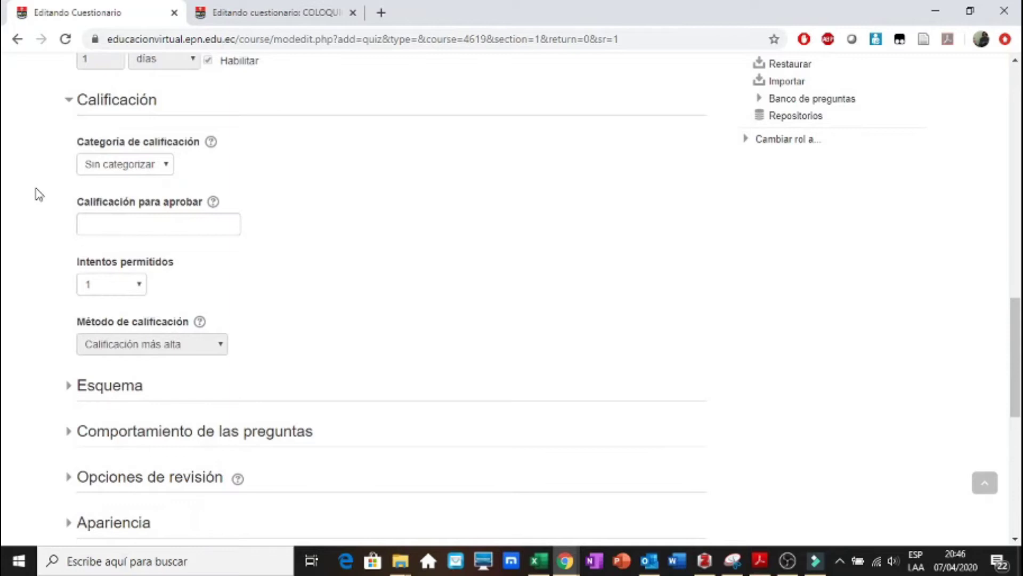
{"action": "scroll", "coordinate": [38, 194], "scroll_direction": "down", "scroll_amount": 3}
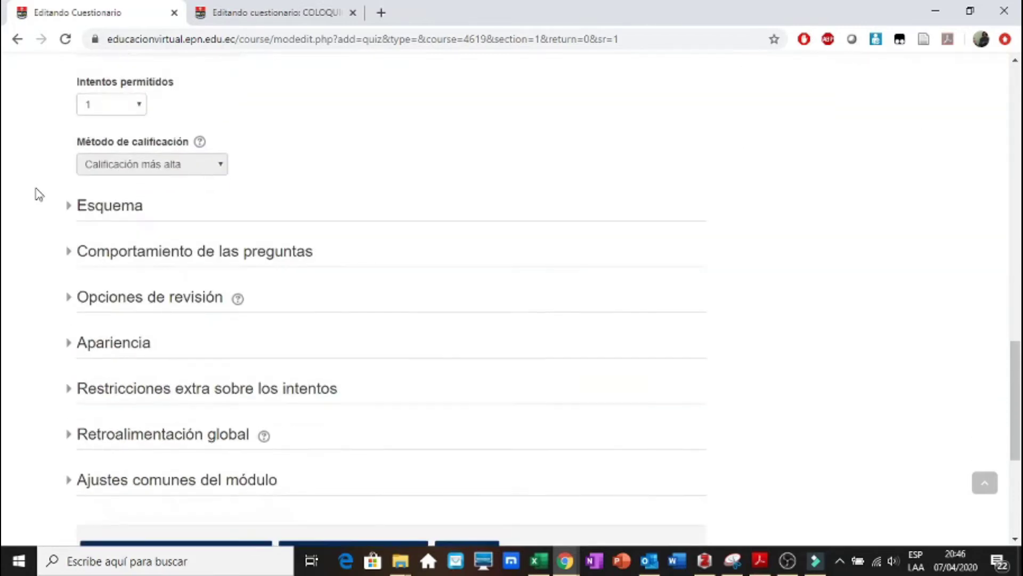
{"action": "left_click", "coordinate": [73, 178]}
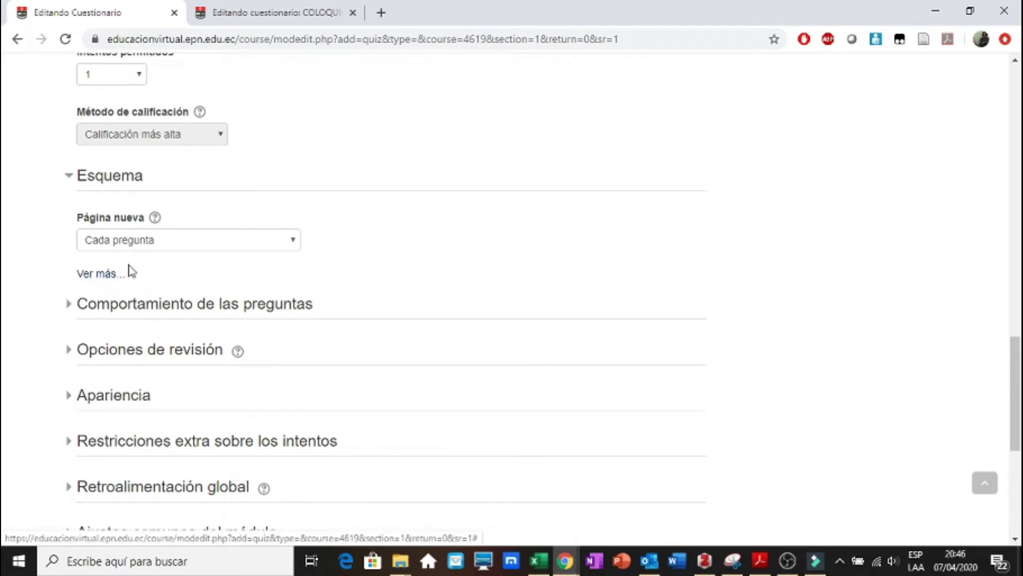
{"action": "left_click", "coordinate": [195, 248]}
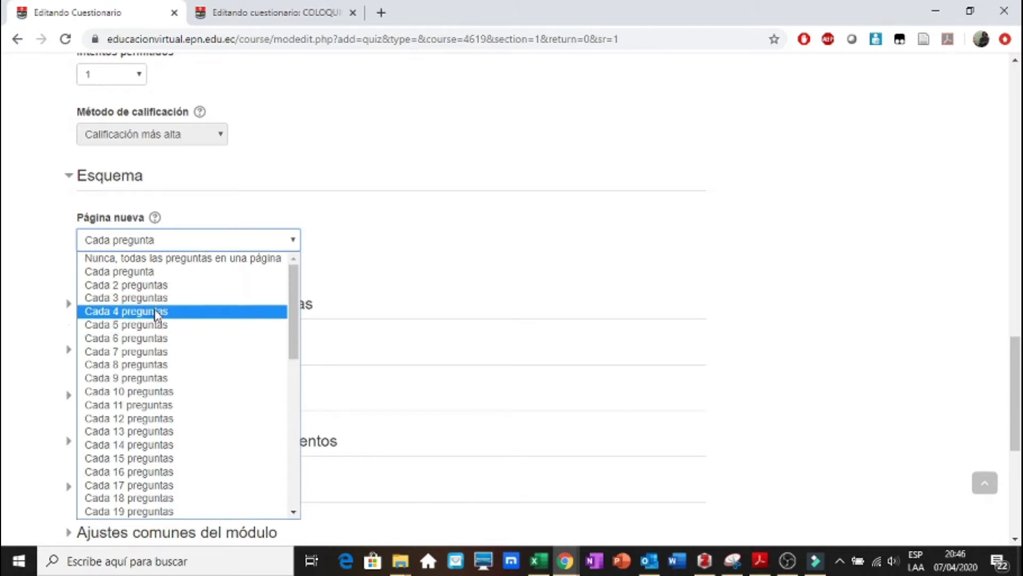
{"action": "left_click", "coordinate": [42, 229]}
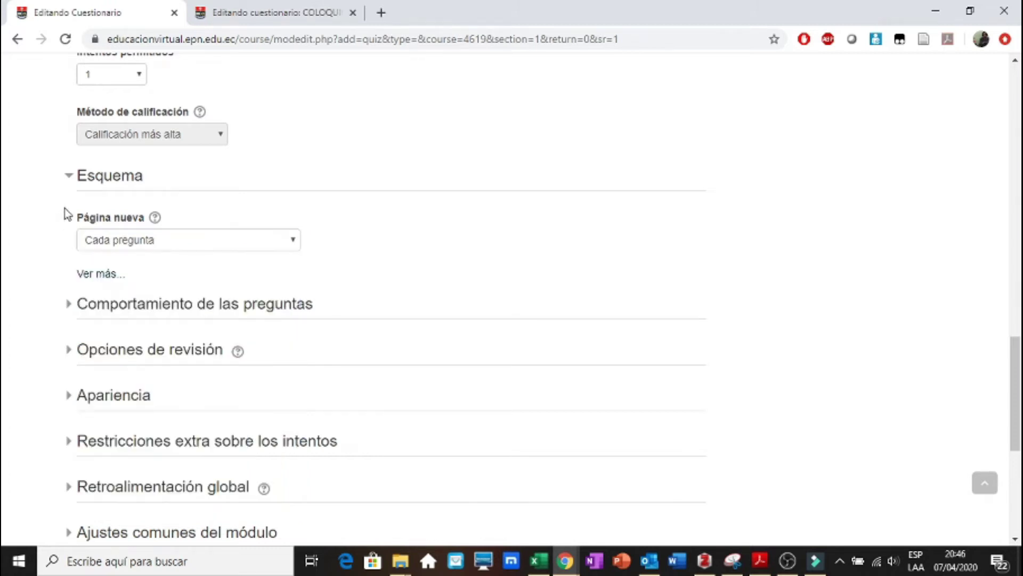
{"action": "left_click", "coordinate": [73, 184]}
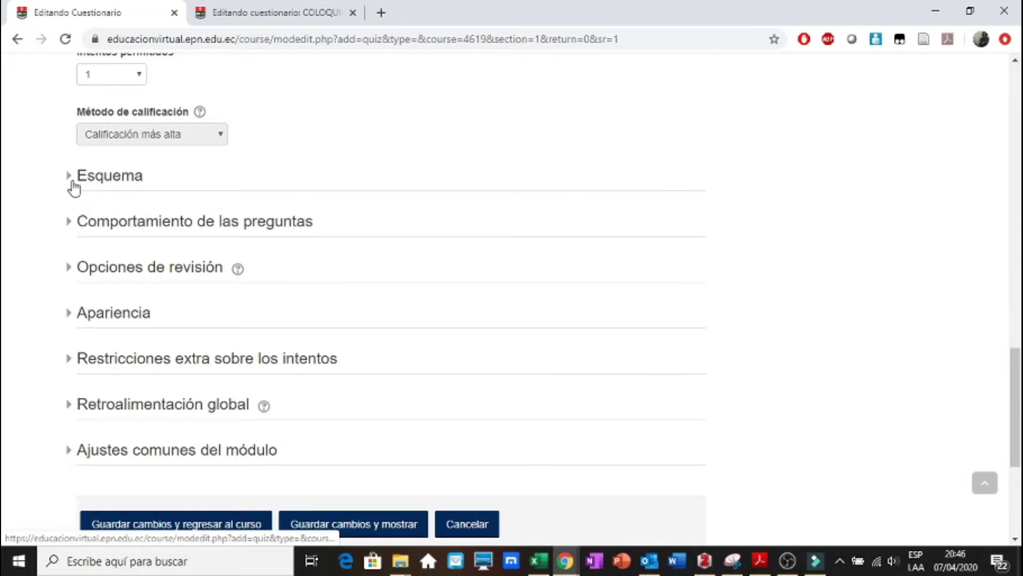
Expand the Comportamiento de las preguntas section and check the options for ordering answers at random
{"action": "left_click", "coordinate": [70, 235]}
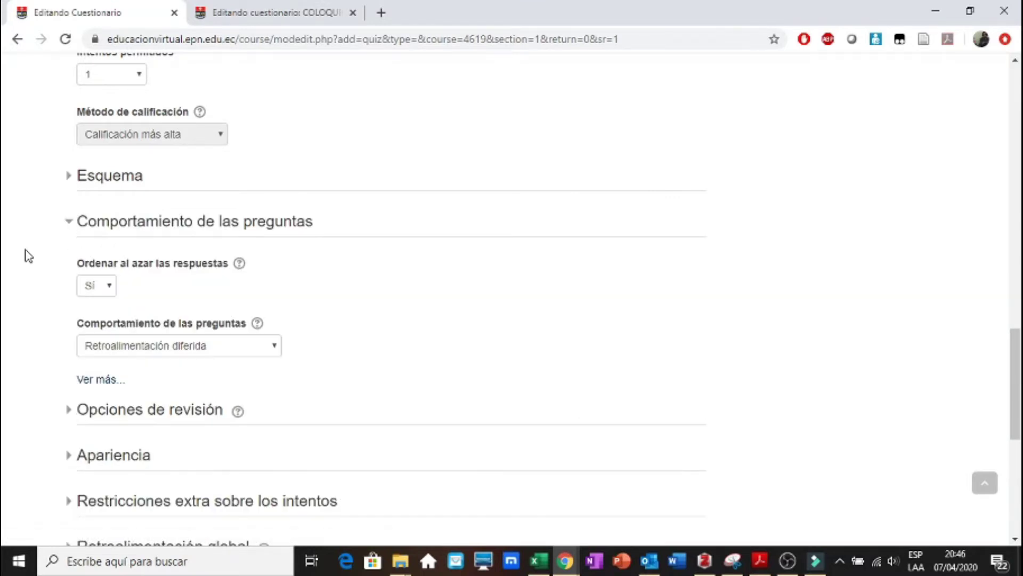
{"action": "scroll", "coordinate": [27, 255], "scroll_direction": "down", "scroll_amount": 2}
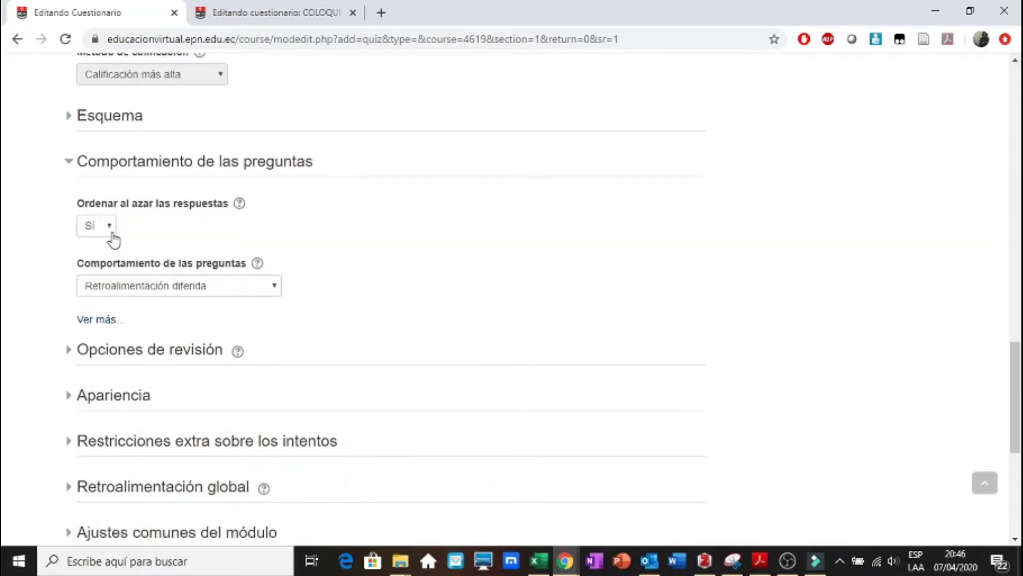
{"action": "left_click", "coordinate": [110, 226]}
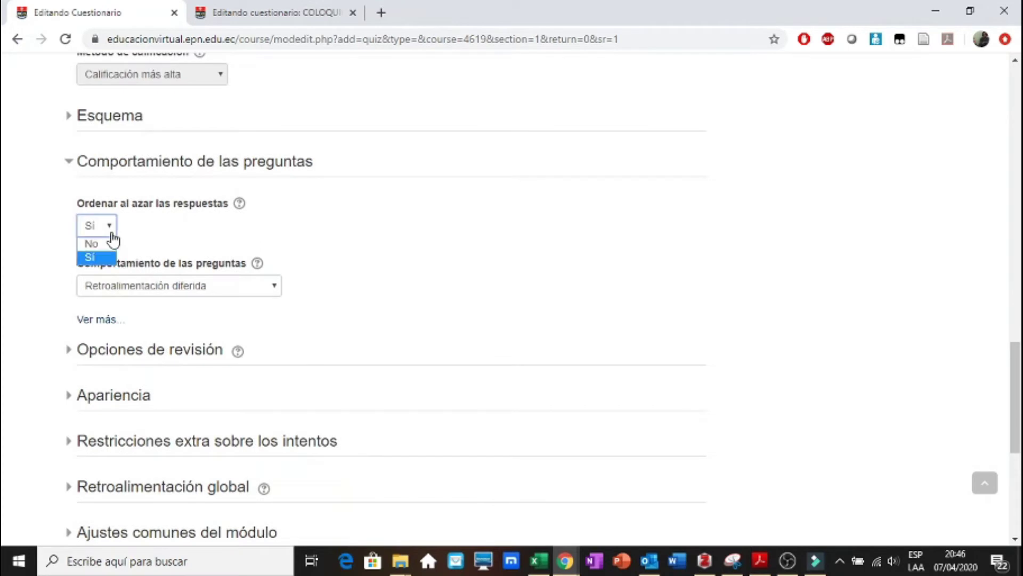
{"action": "left_click", "coordinate": [111, 233]}
{"action": "scroll", "coordinate": [61, 256], "scroll_direction": "down", "scroll_amount": 1}
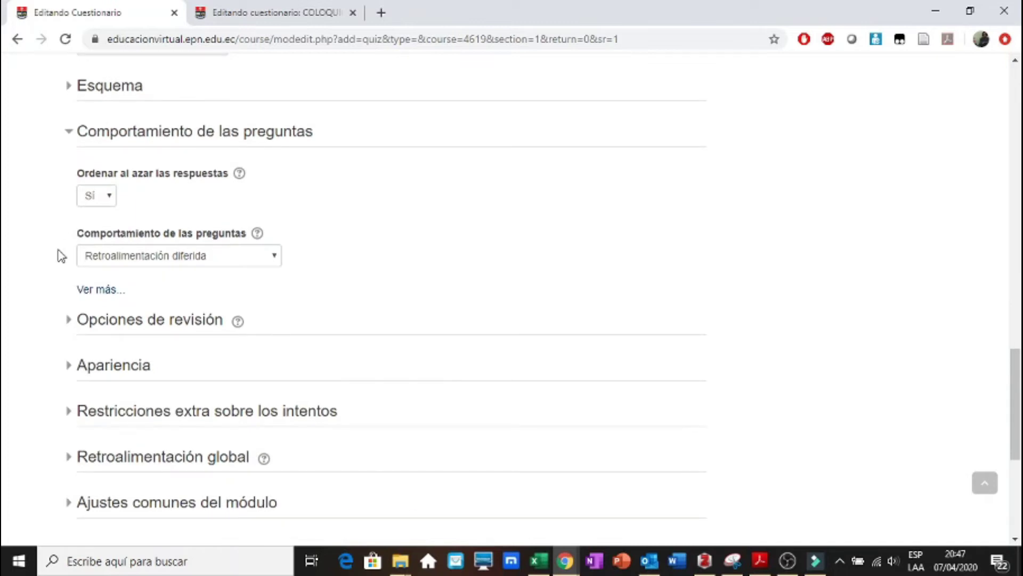
Show the additional question behaviour settings, read the help explanation for Comportamiento de las preguntas, and close it
{"action": "left_click", "coordinate": [84, 293]}
{"action": "scroll", "coordinate": [31, 300], "scroll_direction": "down", "scroll_amount": 1}
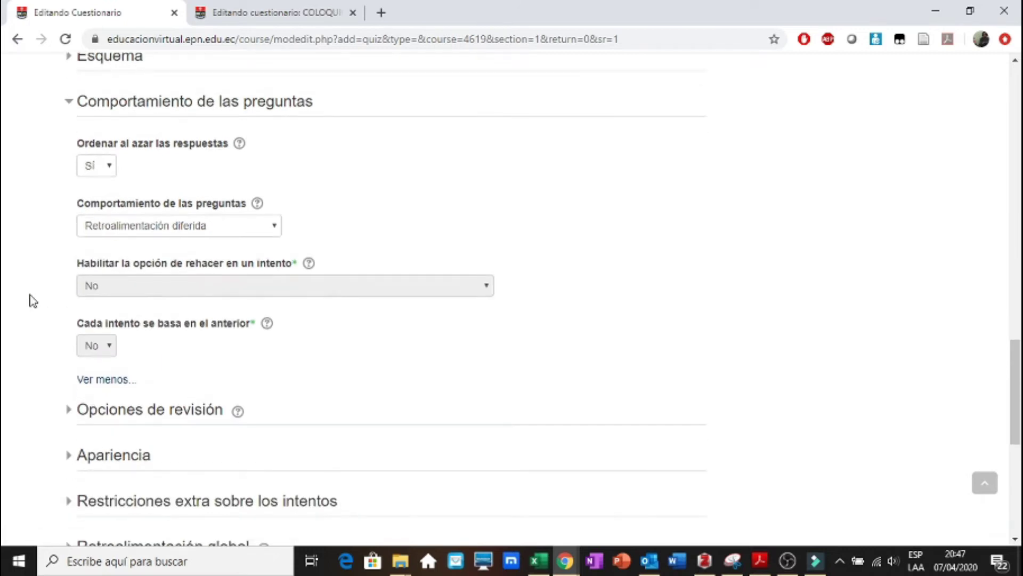
{"action": "scroll", "coordinate": [31, 301], "scroll_direction": "down", "scroll_amount": 1}
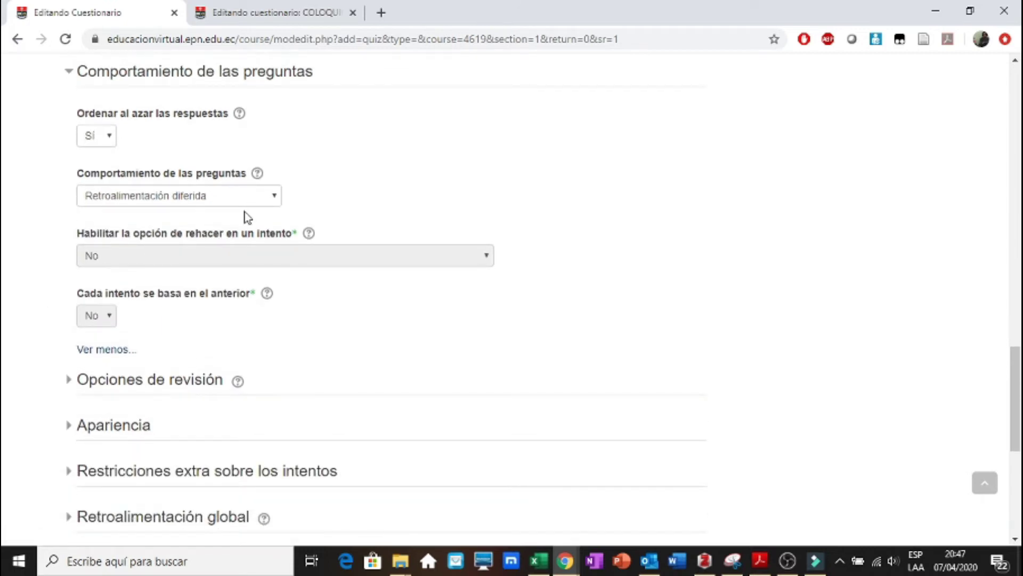
{"action": "left_click", "coordinate": [255, 176]}
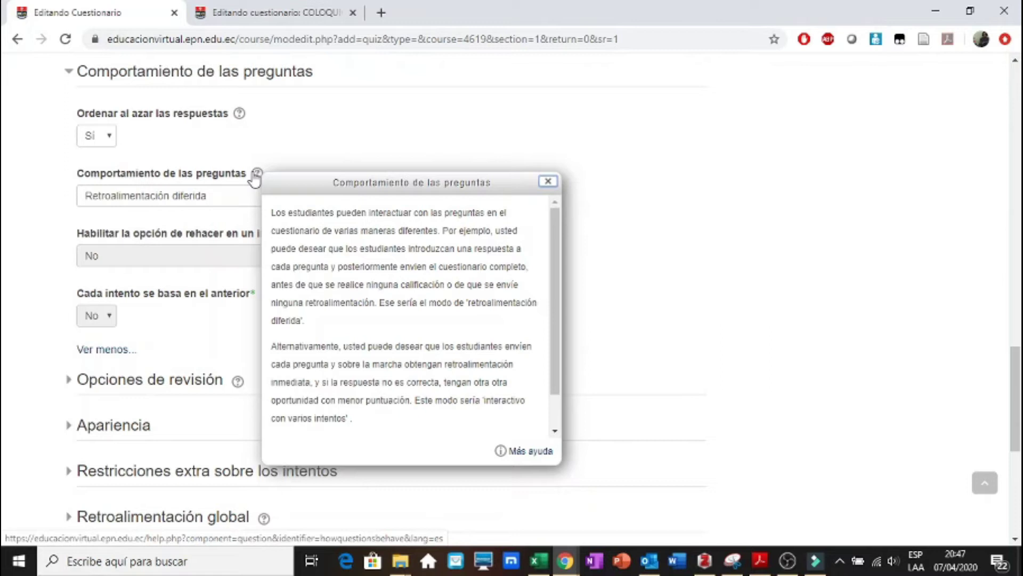
{"action": "left_click", "coordinate": [547, 182]}
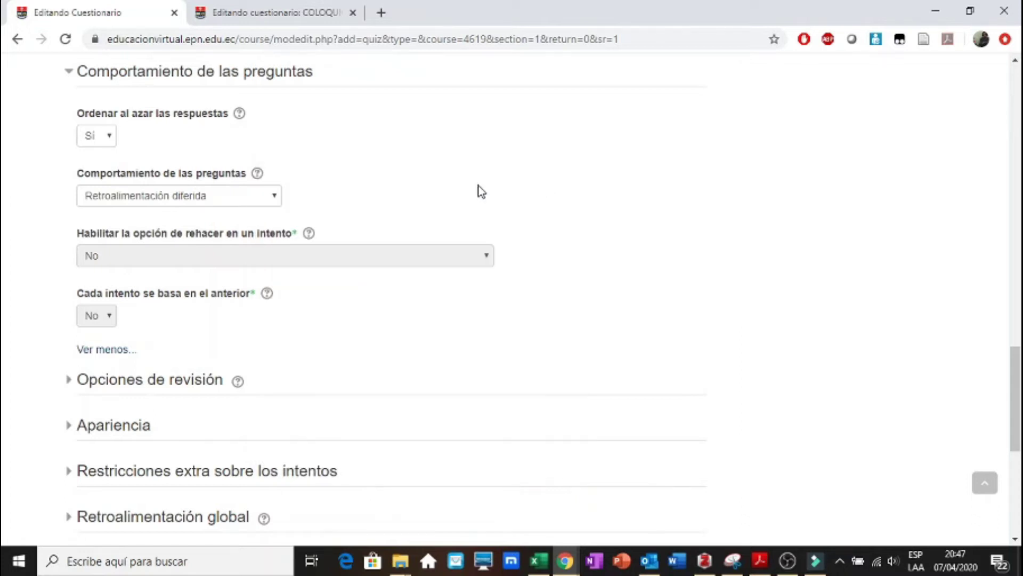
Choose "Retroalimentación diferida" as the quiz's question behaviour
{"action": "left_click", "coordinate": [263, 201]}
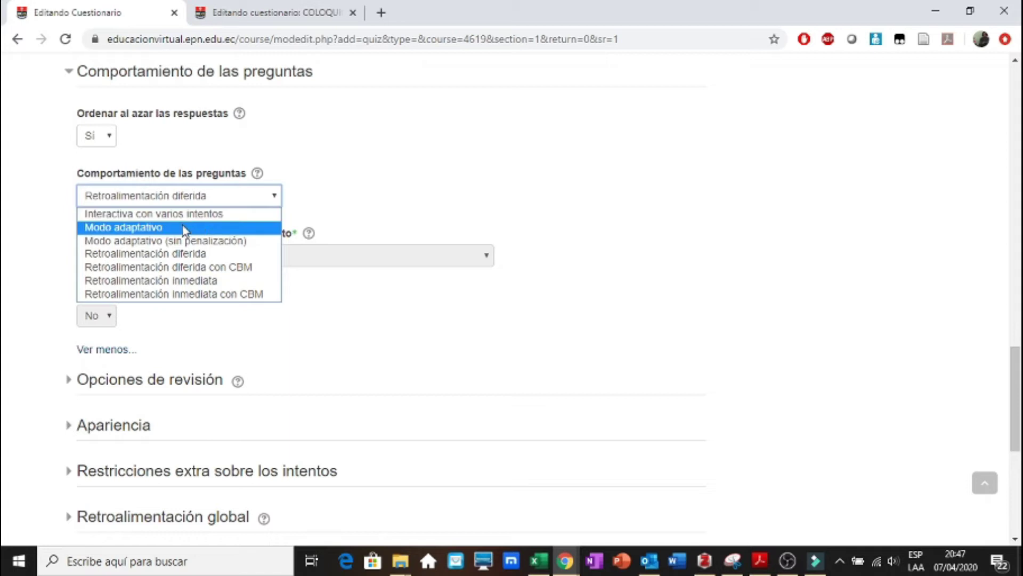
{"action": "left_click", "coordinate": [163, 255]}
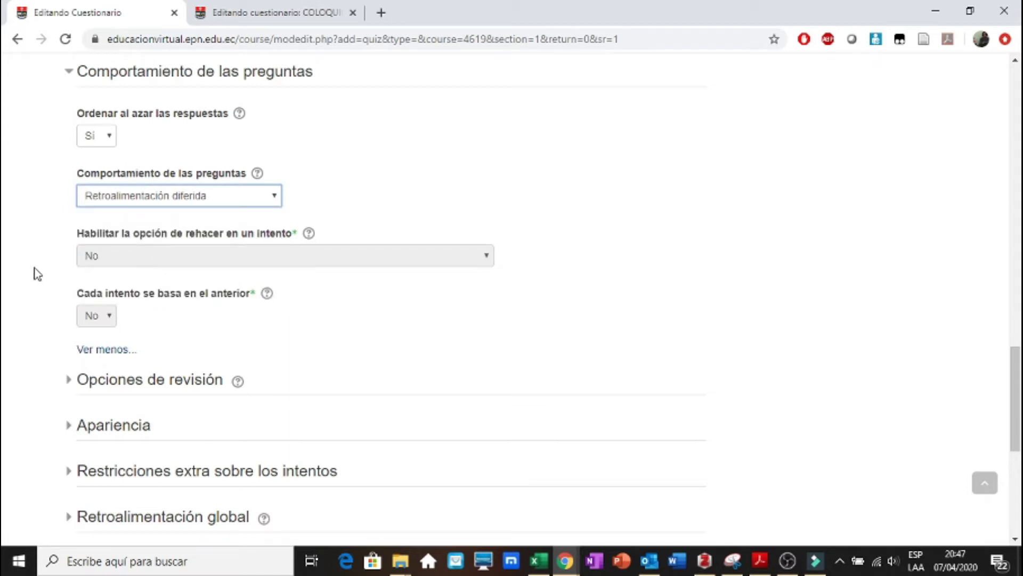
Examine the quiz's review options for each stage of the attempt in Opciones de revisión, then collapse the section
{"action": "scroll", "coordinate": [37, 272], "scroll_direction": "down", "scroll_amount": 4}
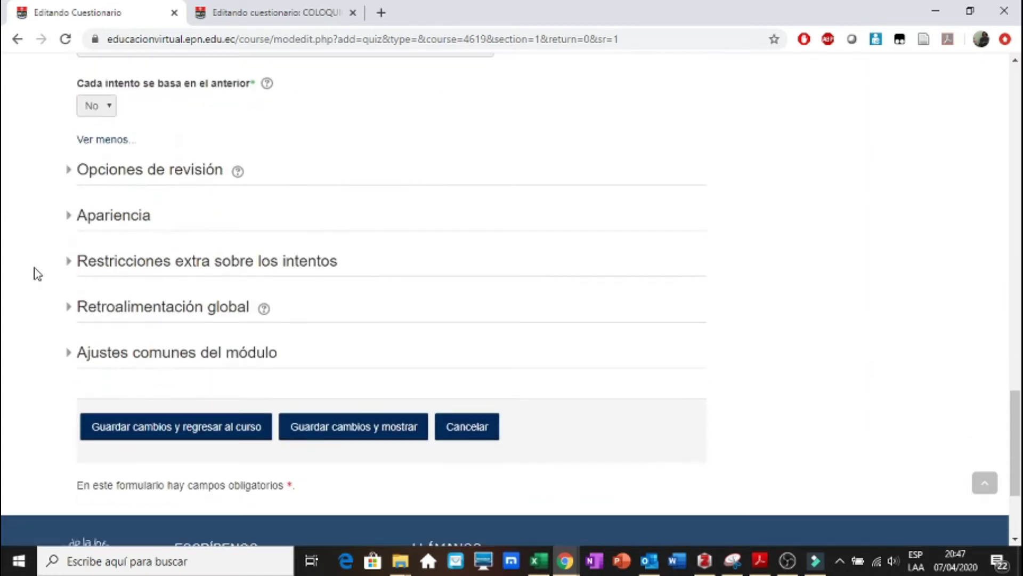
{"action": "left_click", "coordinate": [75, 170]}
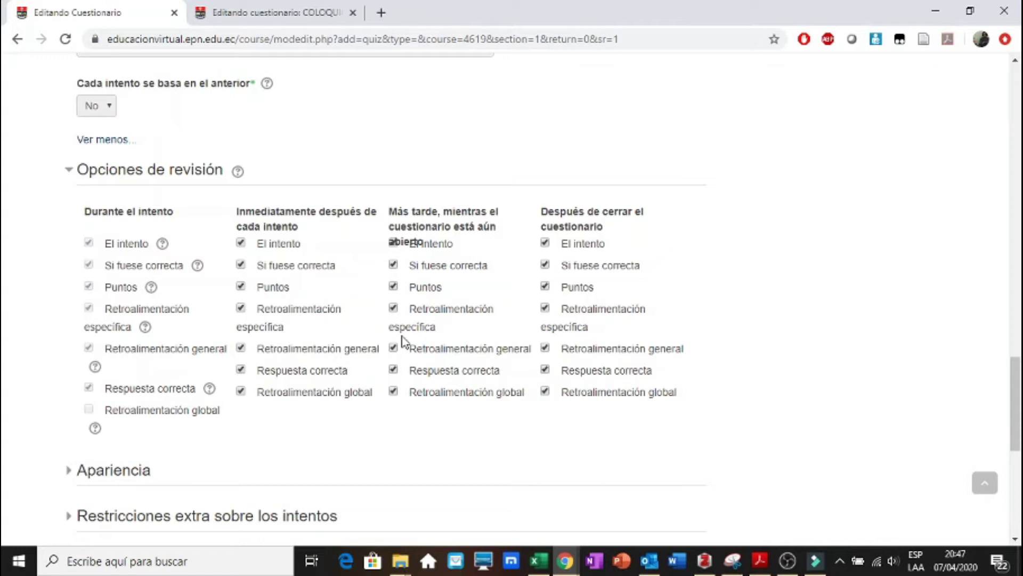
{"action": "left_click", "coordinate": [68, 171]}
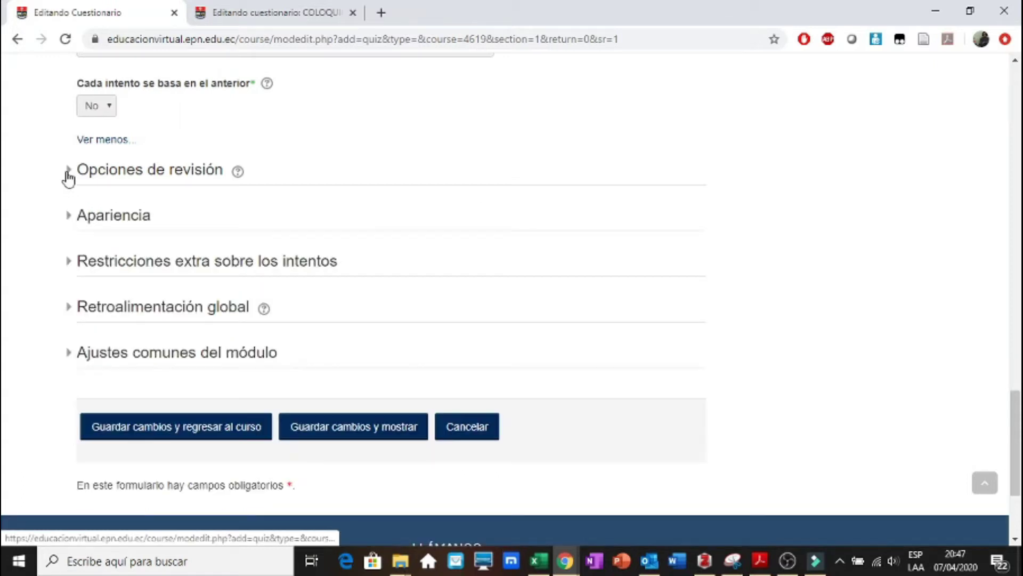
Expand the Apariencia section and show its additional settings to check the user image, decimals and block display options
{"action": "left_click", "coordinate": [71, 227]}
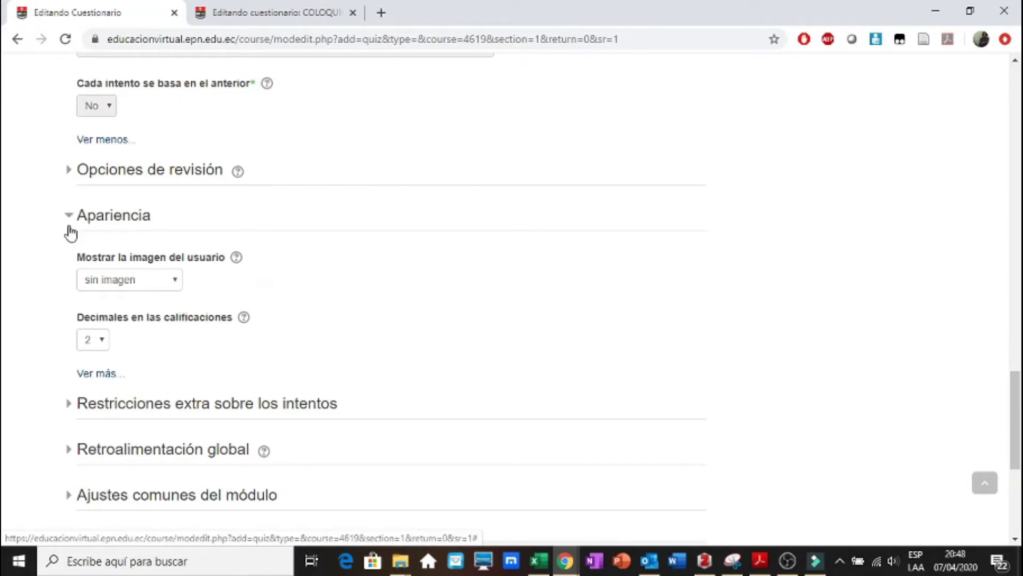
{"action": "scroll", "coordinate": [41, 297], "scroll_direction": "down", "scroll_amount": 2}
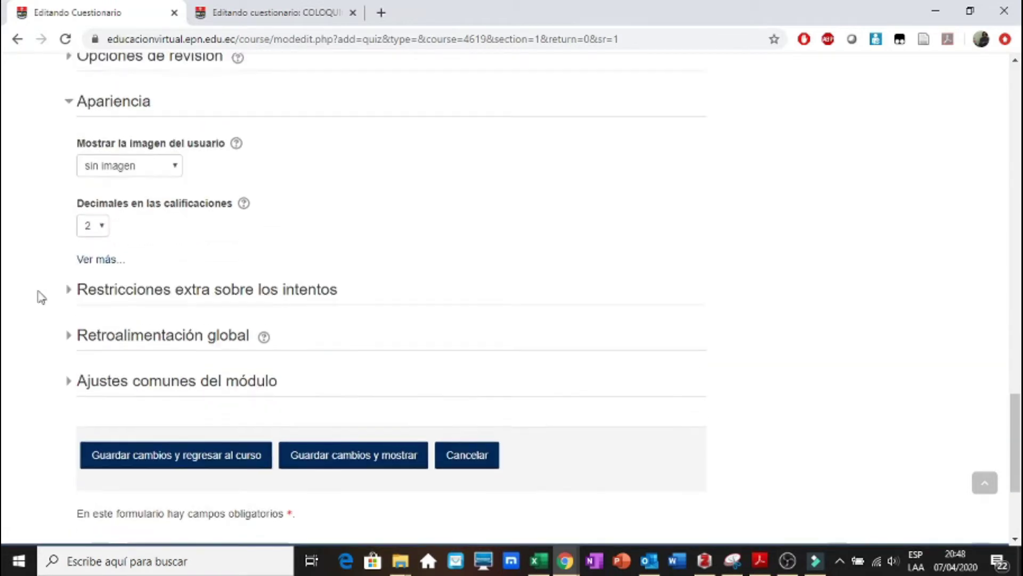
{"action": "left_click", "coordinate": [103, 254]}
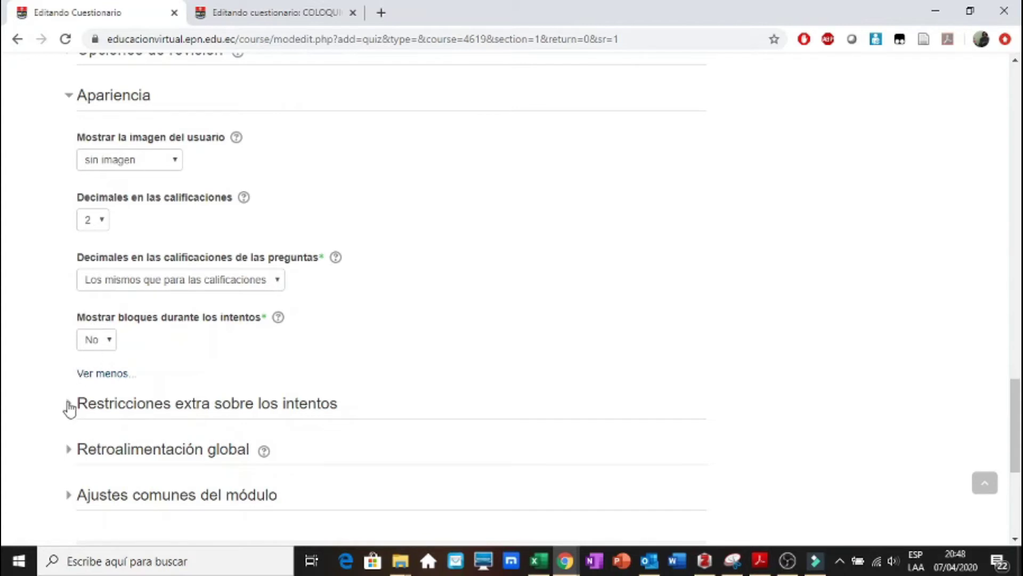
Expand Restricciones extra sobre los intentos with its additional settings and review the password, network address, delay and browser security options
{"action": "scroll", "coordinate": [68, 409], "scroll_direction": "down", "scroll_amount": 2}
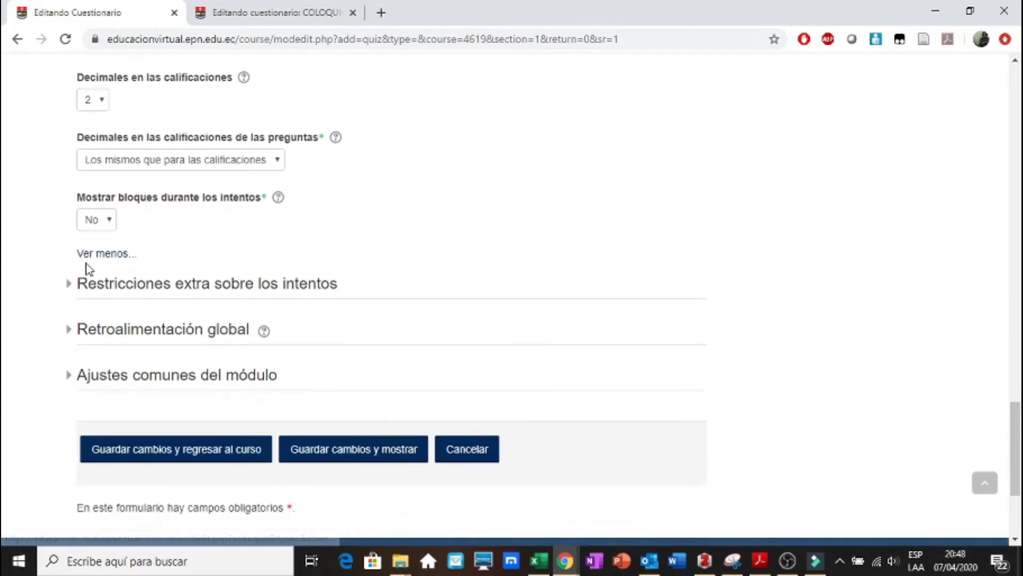
{"action": "left_click", "coordinate": [70, 288]}
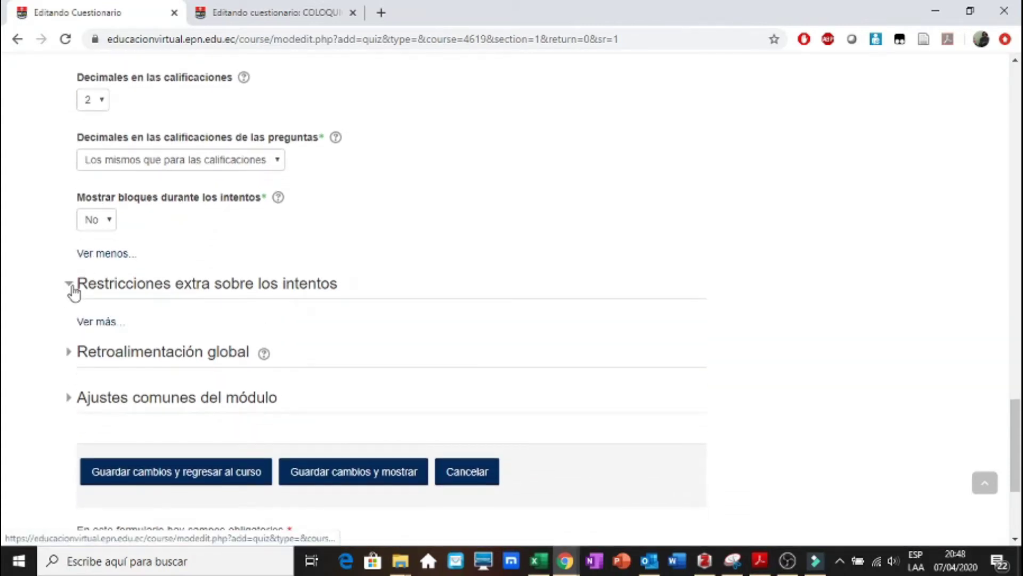
{"action": "left_click", "coordinate": [82, 321]}
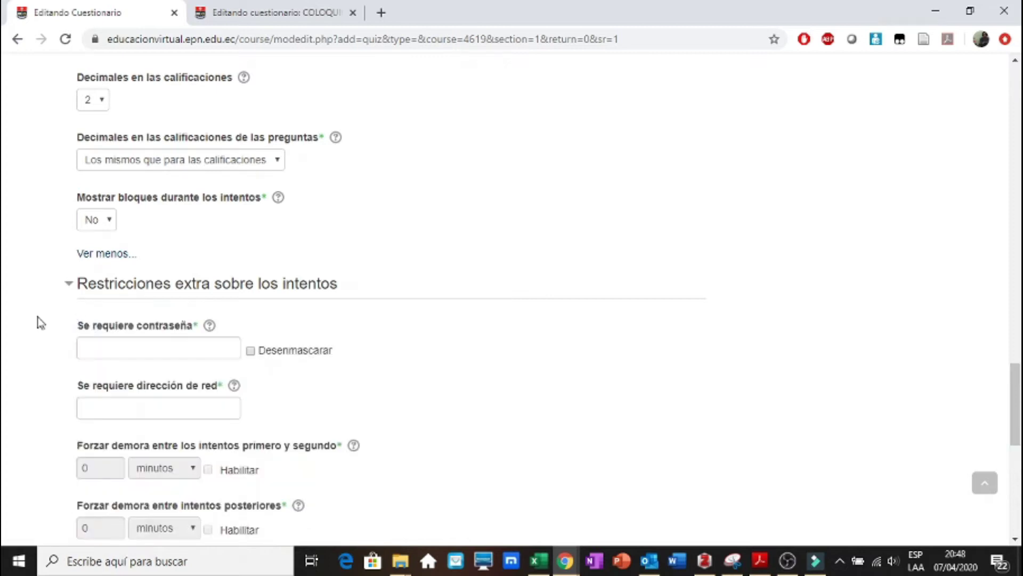
{"action": "scroll", "coordinate": [41, 323], "scroll_direction": "down", "scroll_amount": 3}
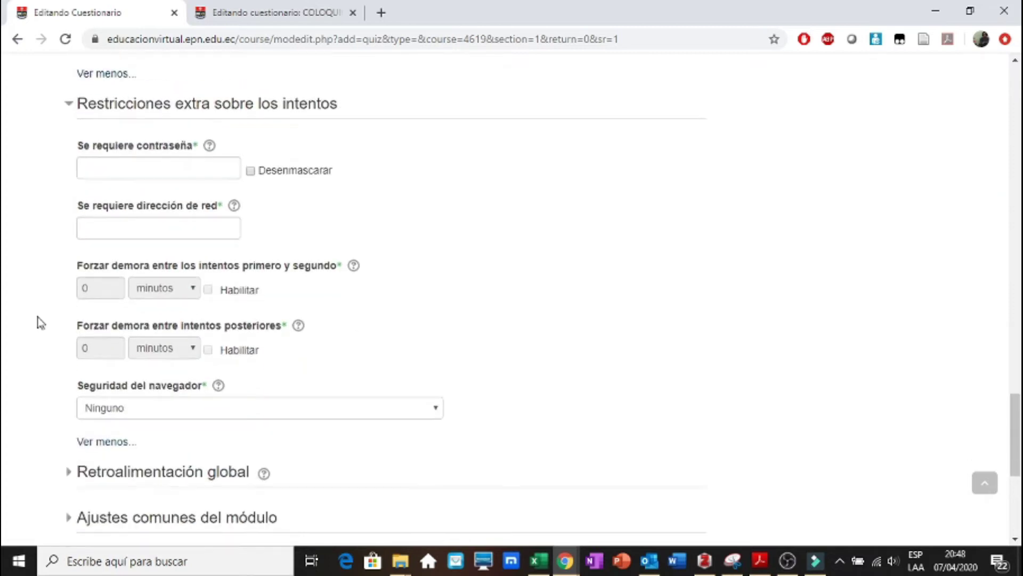
{"action": "scroll", "coordinate": [40, 323], "scroll_direction": "down", "scroll_amount": 2}
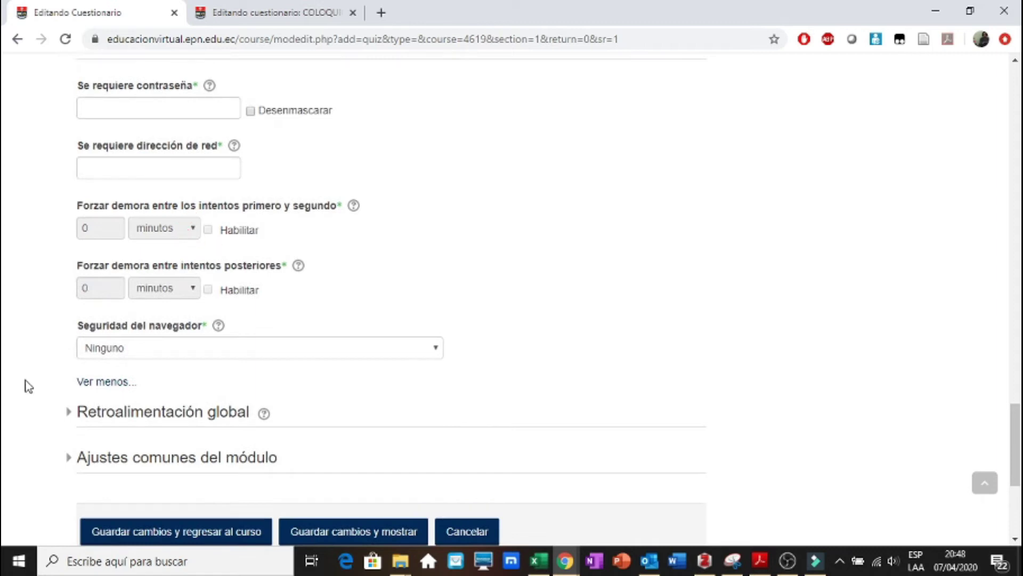
{"action": "scroll", "coordinate": [26, 382], "scroll_direction": "down", "scroll_amount": 1}
{"action": "scroll", "coordinate": [27, 383], "scroll_direction": "down", "scroll_amount": 2}
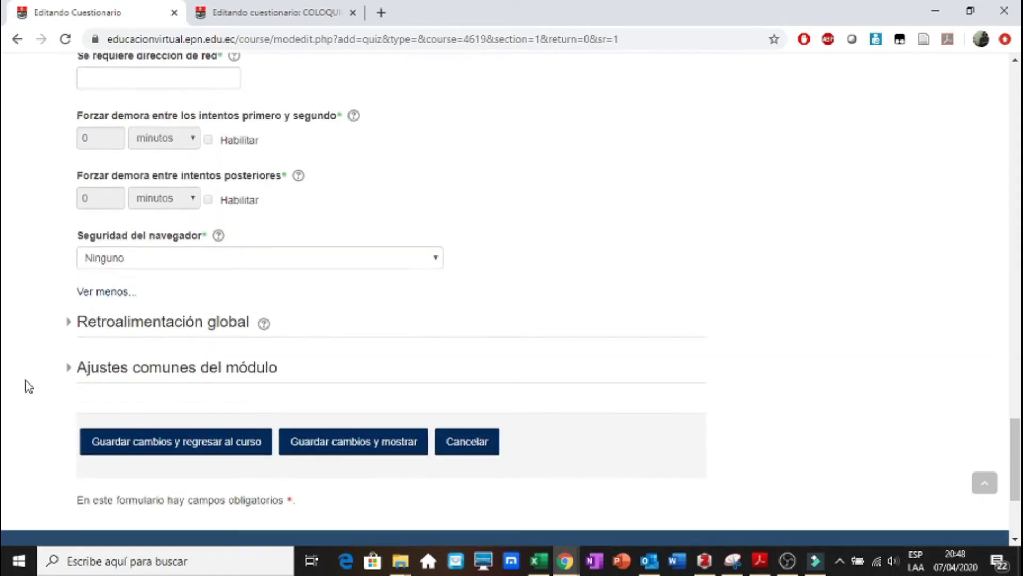
Expand Retroalimentación global and examine the comment fields and grade limits available for overall feedback
{"action": "left_click", "coordinate": [78, 336]}
{"action": "scroll", "coordinate": [31, 341], "scroll_direction": "down", "scroll_amount": 8}
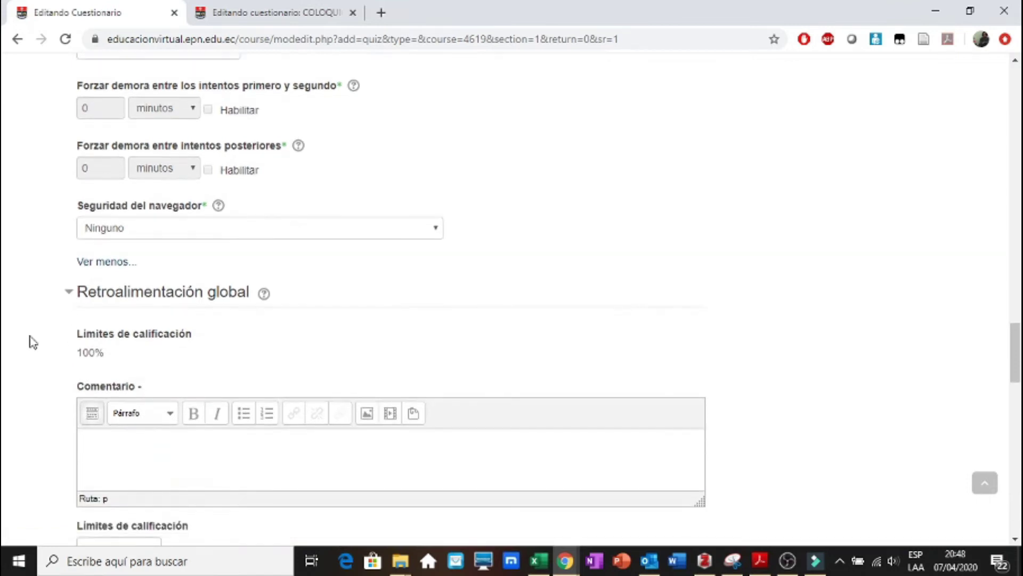
{"action": "scroll", "coordinate": [33, 342], "scroll_direction": "down", "scroll_amount": 5}
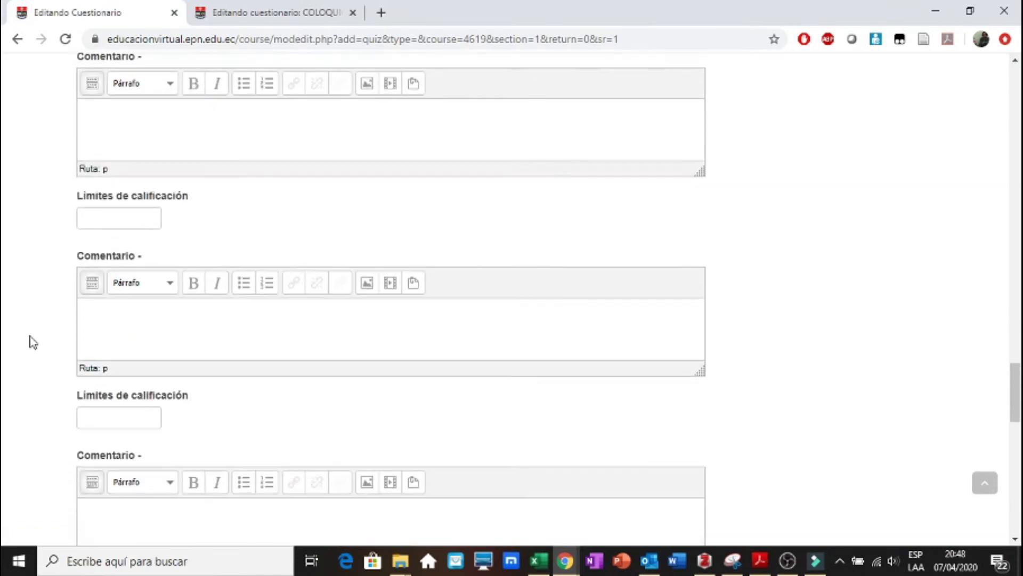
{"action": "scroll", "coordinate": [33, 341], "scroll_direction": "down", "scroll_amount": 15}
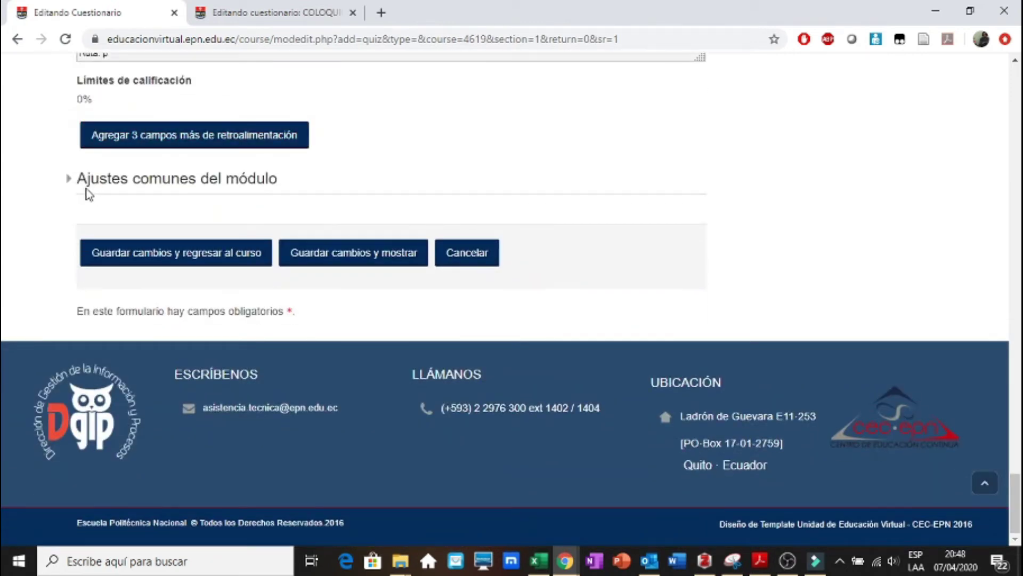
{"action": "scroll", "coordinate": [76, 189], "scroll_direction": "up", "scroll_amount": 3}
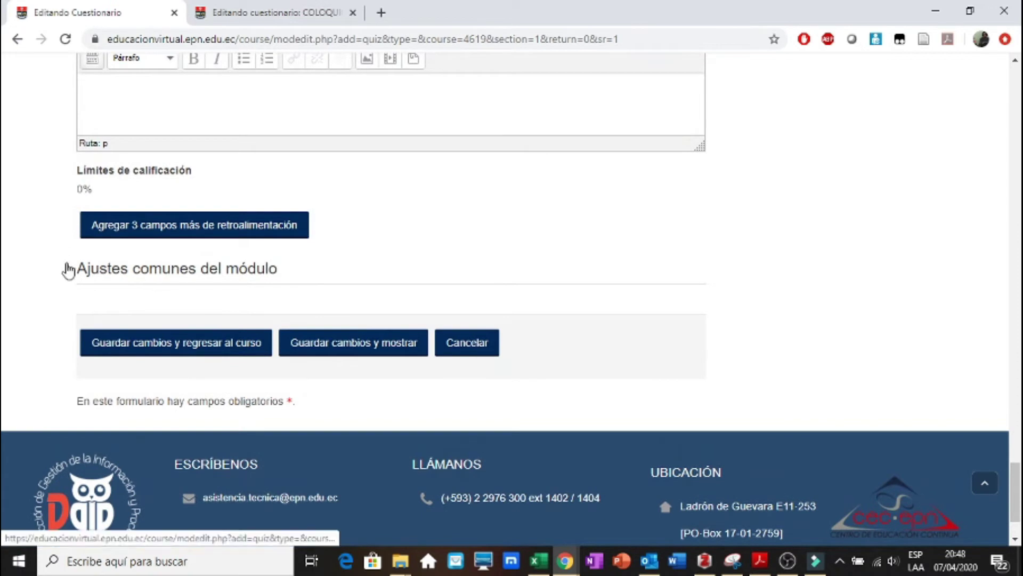
{"action": "scroll", "coordinate": [68, 263], "scroll_direction": "up", "scroll_amount": 3}
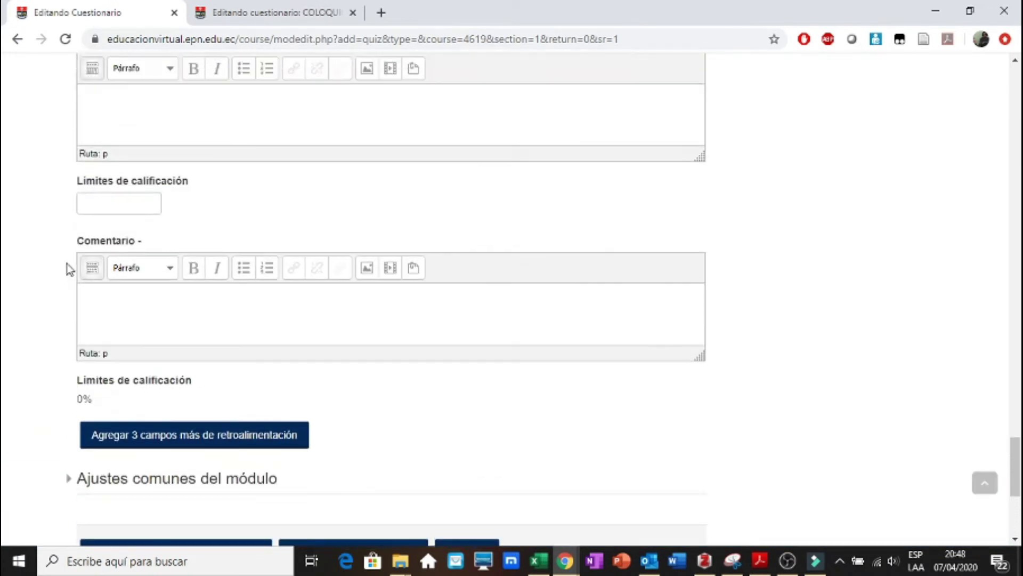
{"action": "scroll", "coordinate": [66, 263], "scroll_direction": "down", "scroll_amount": 4}
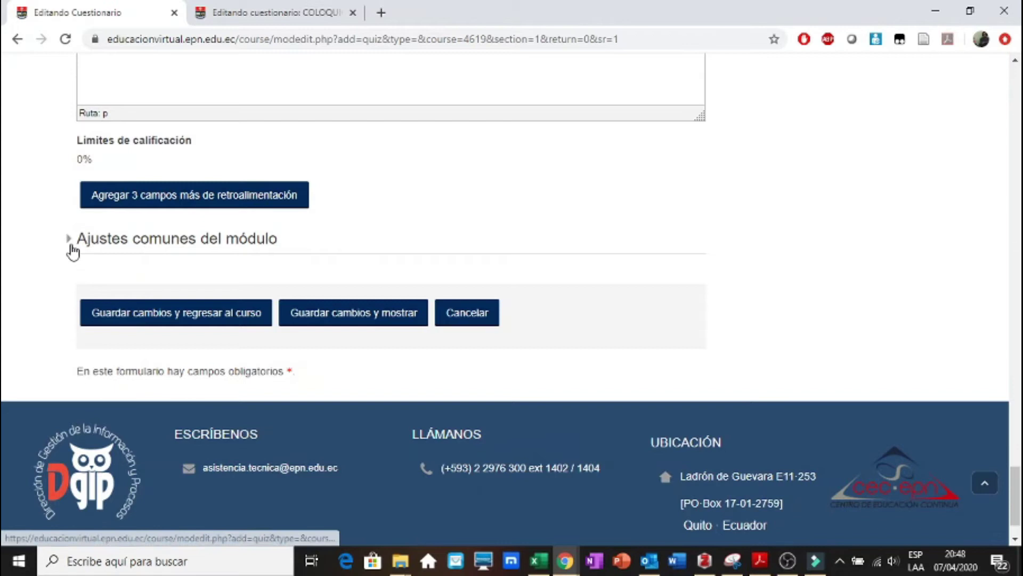
Expand Ajustes comunes del módulo and set the quiz's Número ID to "c1"
{"action": "left_click", "coordinate": [69, 241]}
{"action": "scroll", "coordinate": [9, 275], "scroll_direction": "down", "scroll_amount": 1}
{"action": "scroll", "coordinate": [10, 275], "scroll_direction": "down", "scroll_amount": 2}
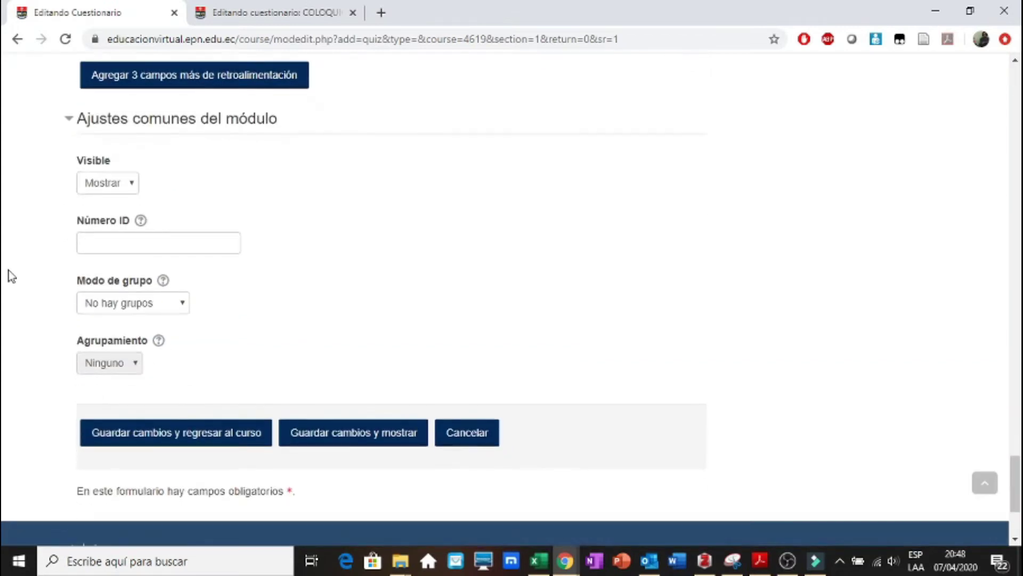
{"action": "left_click", "coordinate": [132, 240]}
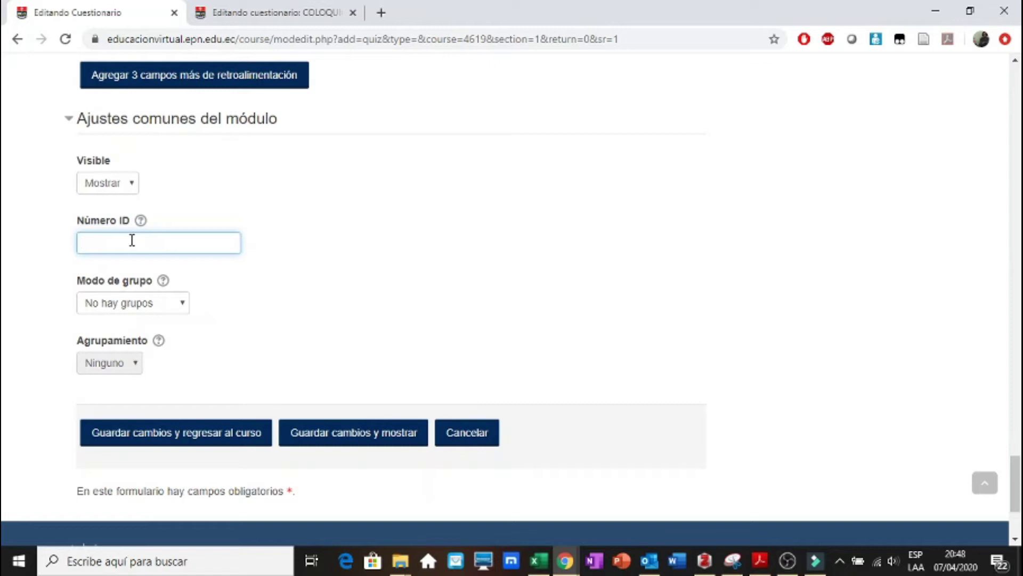
{"action": "type", "text": "coloq"}
{"action": "key", "text": "BackSpace"}
{"action": "key", "text": "BackSpace"}
{"action": "key", "text": "BackSpace"}
{"action": "key", "text": "BackSpace"}
{"action": "type", "text": "1"}
Save the quiz settings and display the quiz, then open cuestionario 1 for editing its questions
{"action": "mouse_move", "coordinate": [1014, 488]}
{"action": "left_mouse_down"}
{"action": "mouse_move", "coordinate": [1015, 93]}
{"action": "mouse_move", "coordinate": [1016, 499]}
{"action": "left_mouse_up"}
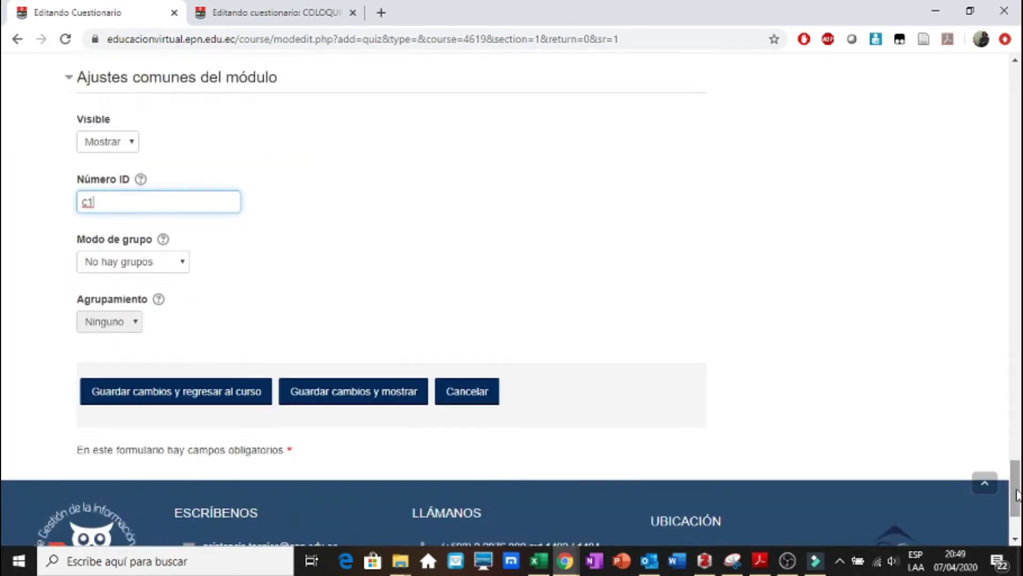
{"action": "left_click", "coordinate": [343, 405]}
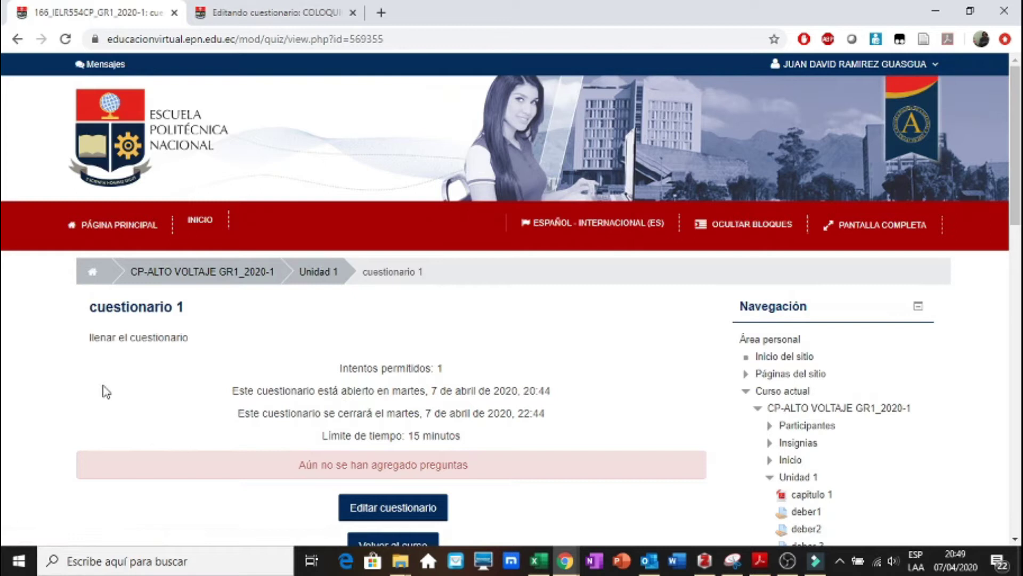
{"action": "left_click_drag", "start_coordinate": [1016, 183], "coordinate": [1019, 231]}
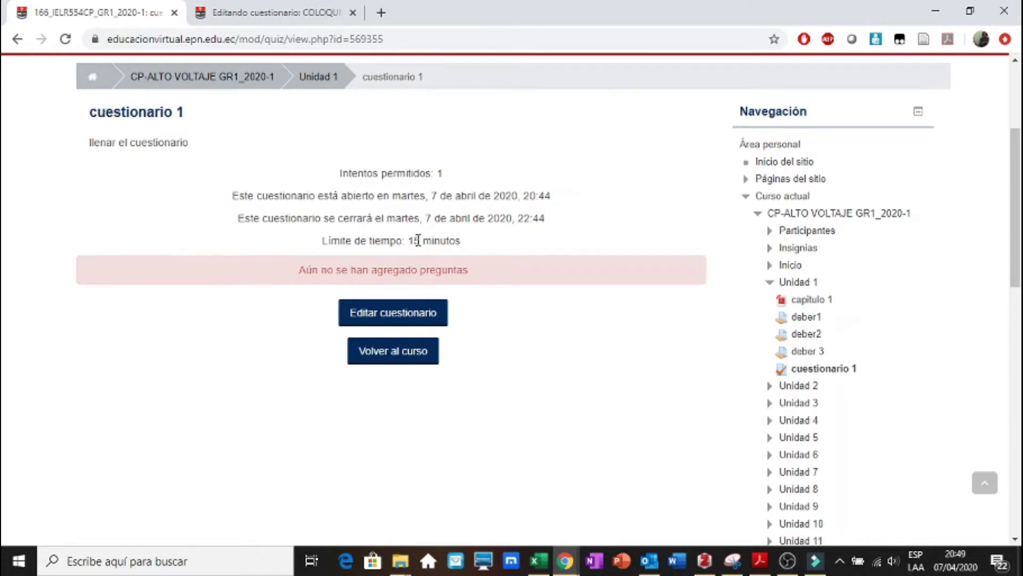
{"action": "left_click", "coordinate": [390, 320]}
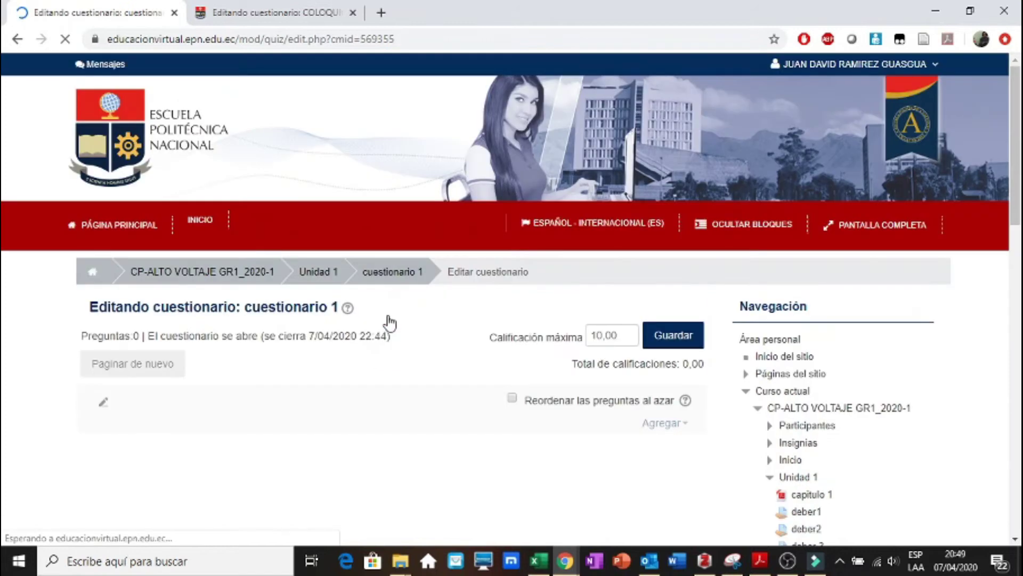
Enter 100 as the quiz's Calificación máxima
{"action": "left_click", "coordinate": [622, 335]}
{"action": "key", "text": "BackSpace"}
{"action": "key", "text": "BackSpace"}
{"action": "key", "text": "BackSpace"}
{"action": "type", "text": "0"}
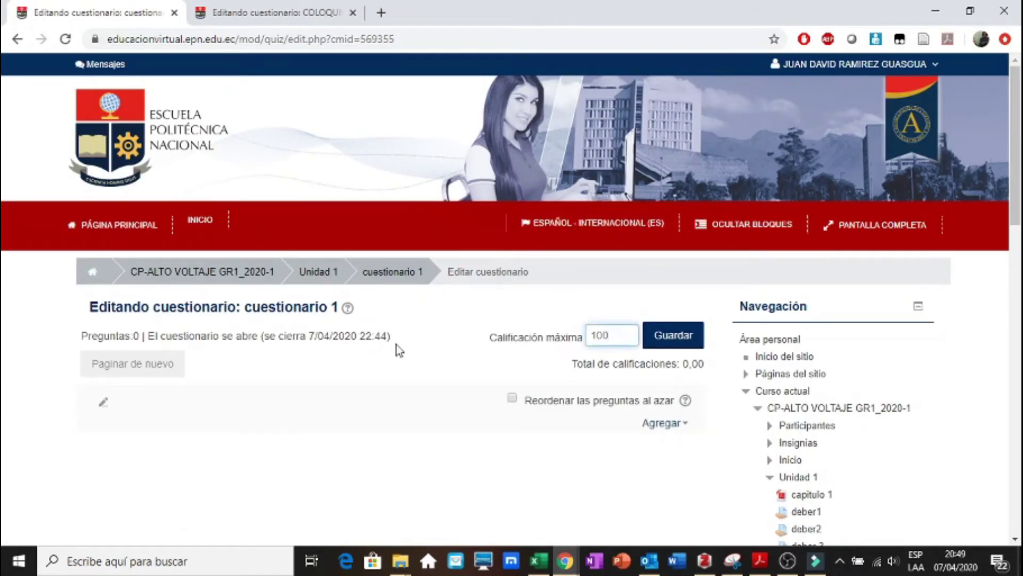
{"action": "left_click", "coordinate": [24, 338]}
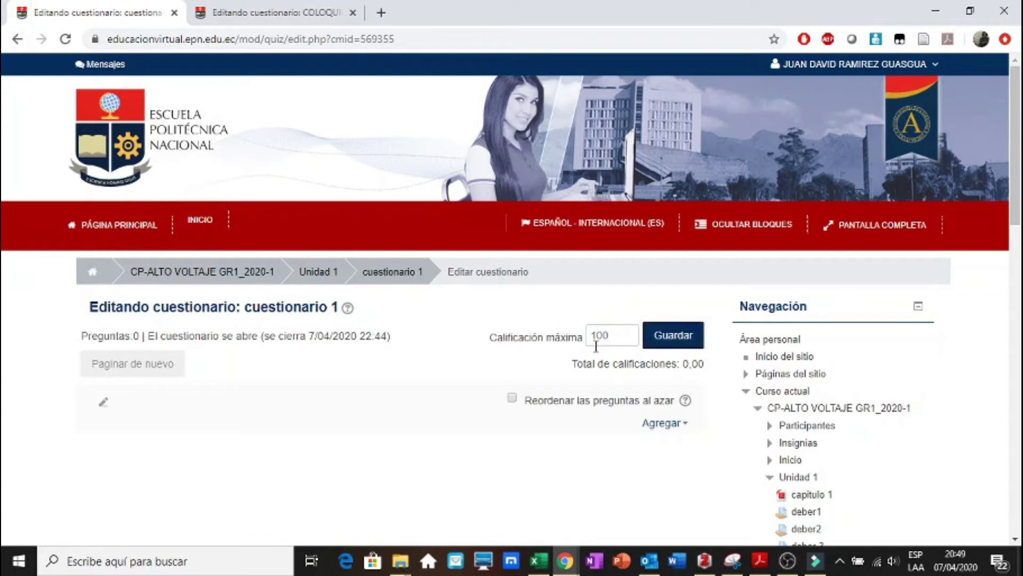
Start adding a new question to cuestionario 1 so that the question type can be chosen
{"action": "left_click_drag", "start_coordinate": [1019, 156], "coordinate": [1020, 221]}
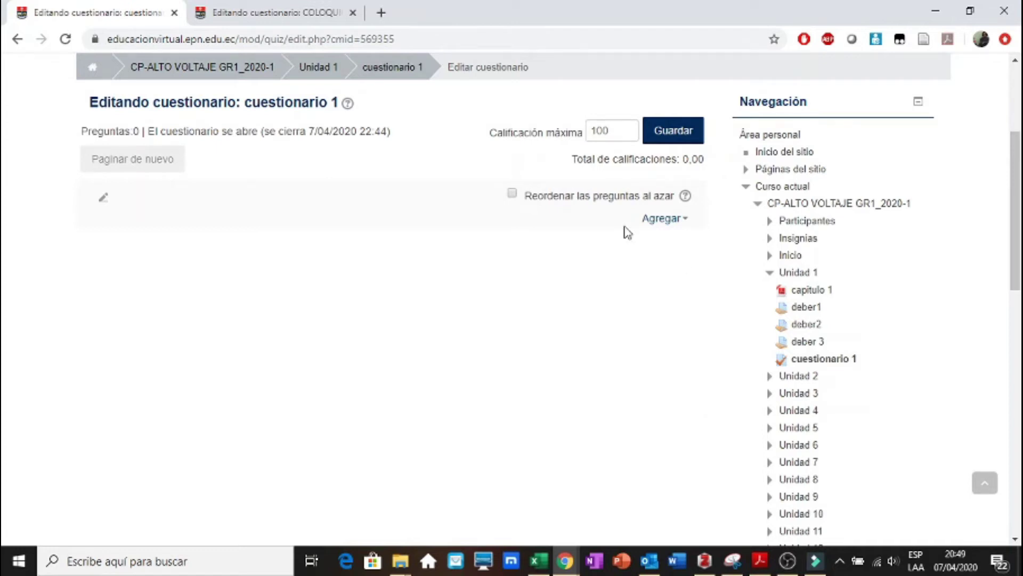
{"action": "left_click", "coordinate": [667, 220]}
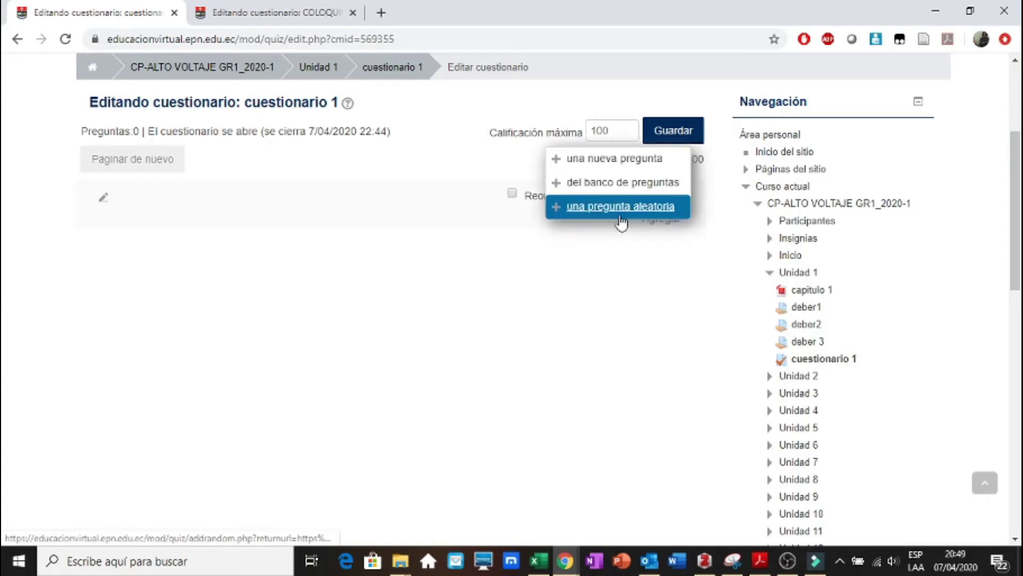
{"action": "left_click", "coordinate": [633, 169]}
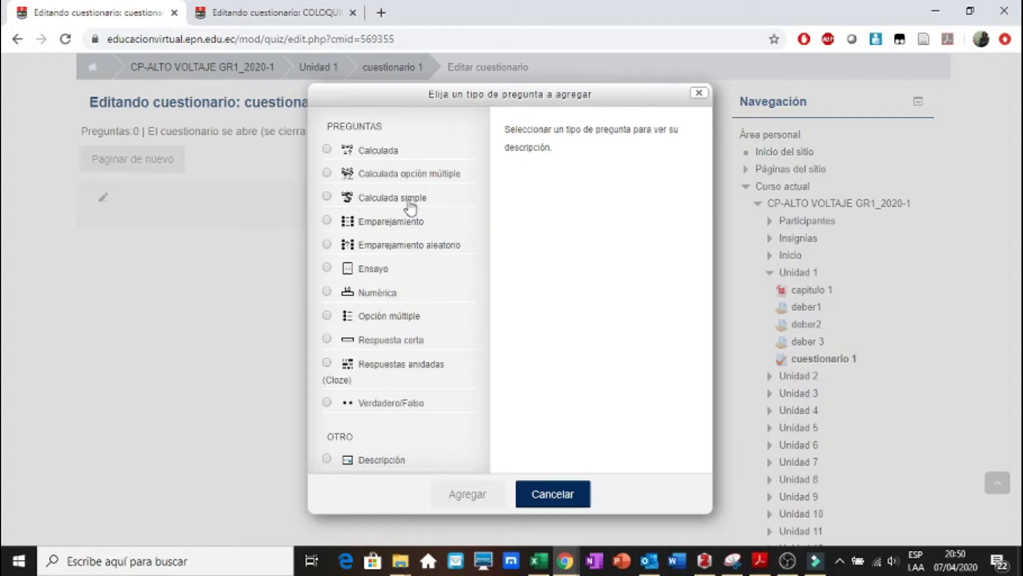
Review the descriptions of the available question types, from Calculada through Verdadero/Falso to Descripción
{"action": "left_click", "coordinate": [383, 154]}
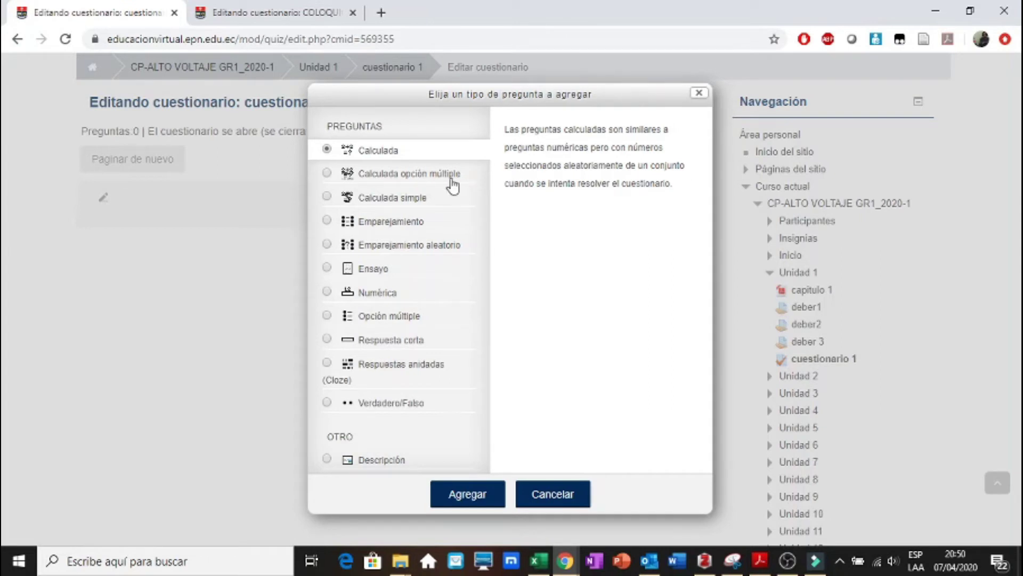
{"action": "left_click", "coordinate": [436, 183]}
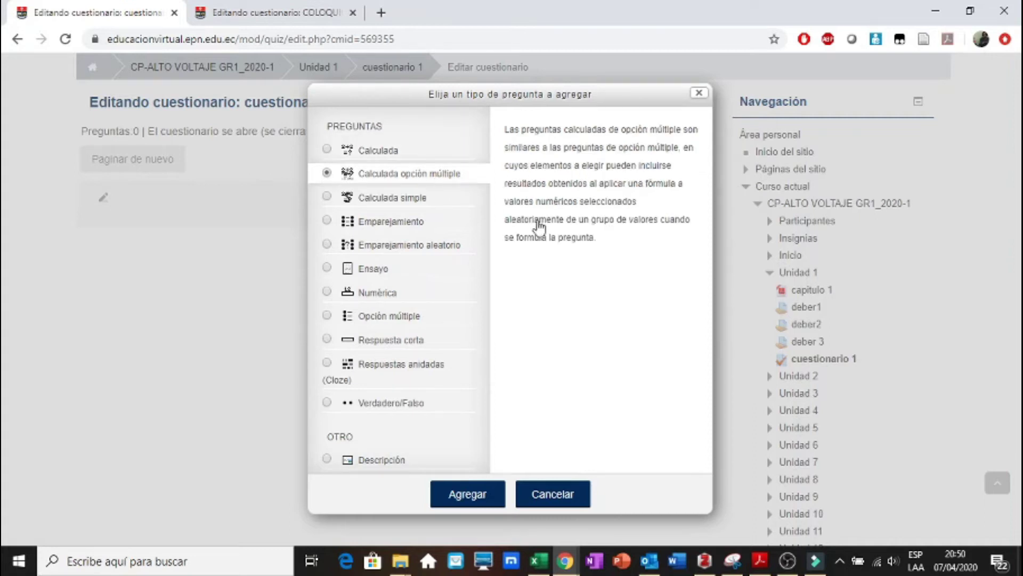
{"action": "left_click", "coordinate": [434, 209]}
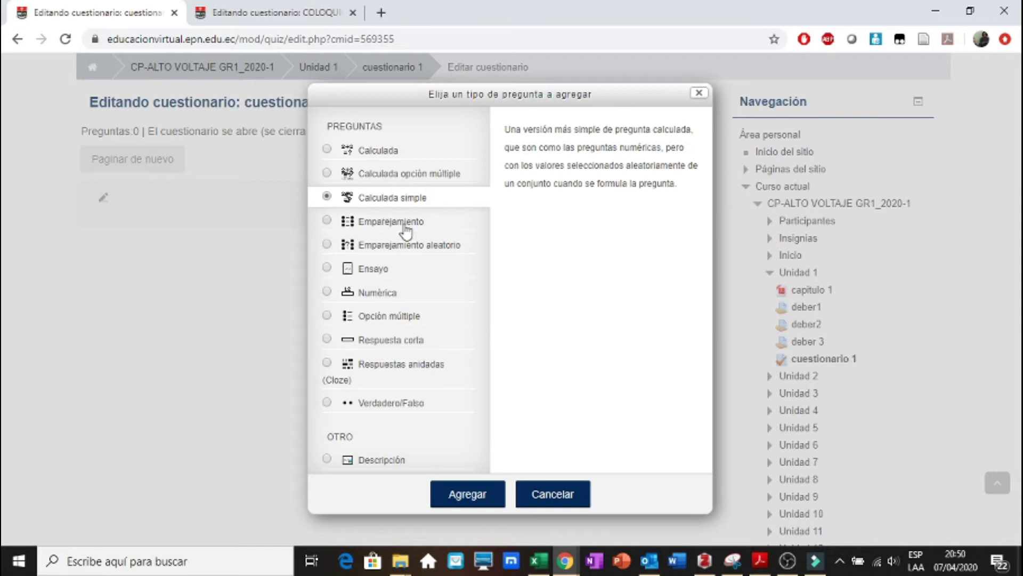
{"action": "left_click", "coordinate": [411, 219]}
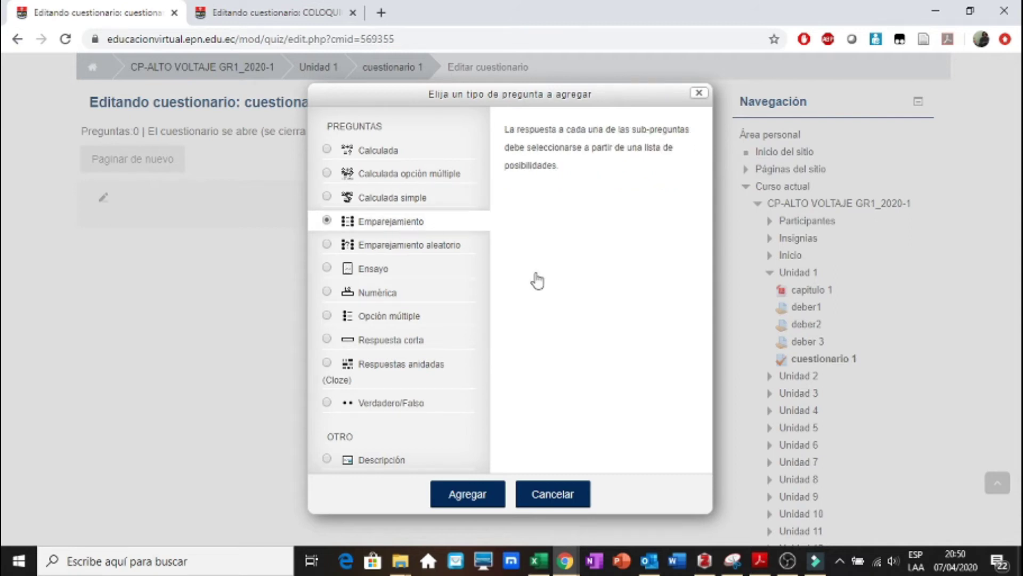
{"action": "left_click", "coordinate": [405, 277]}
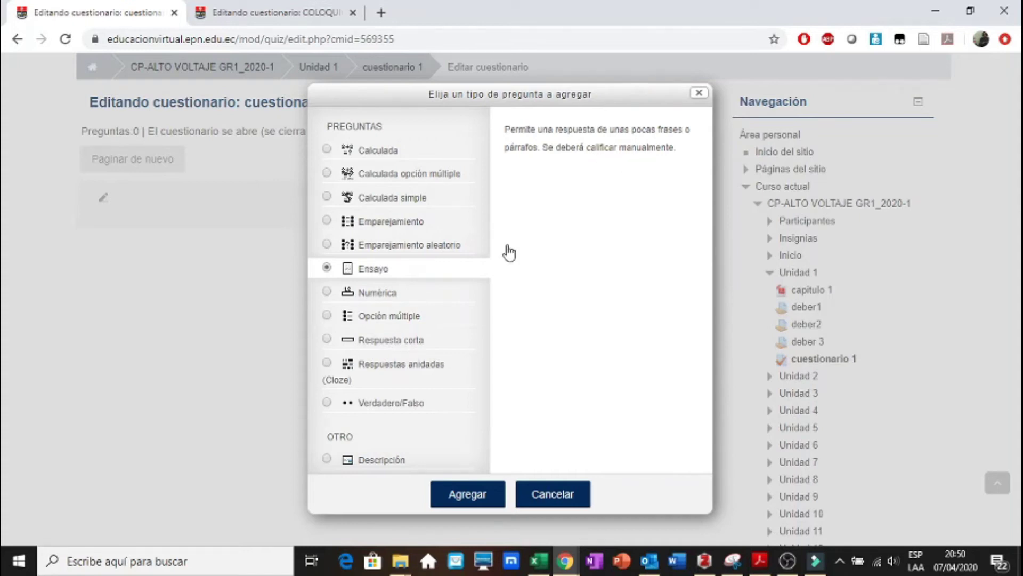
{"action": "left_click", "coordinate": [423, 297]}
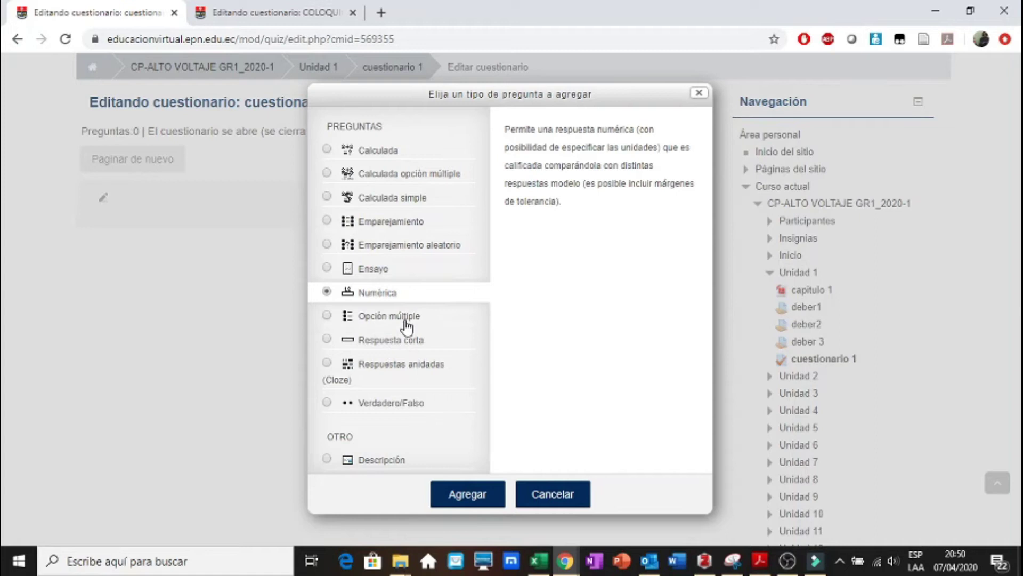
{"action": "left_click", "coordinate": [434, 320]}
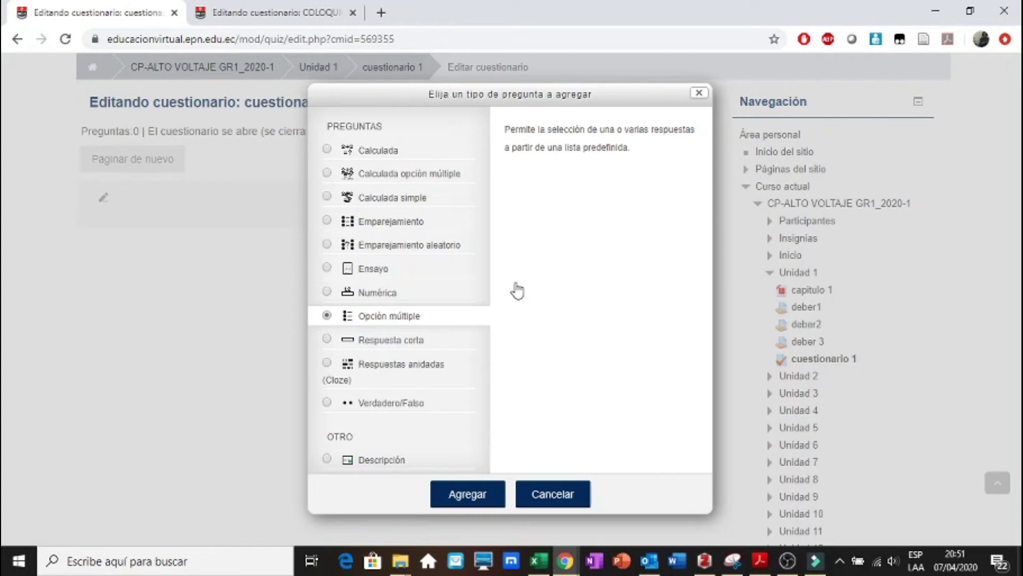
{"action": "left_click", "coordinate": [426, 341]}
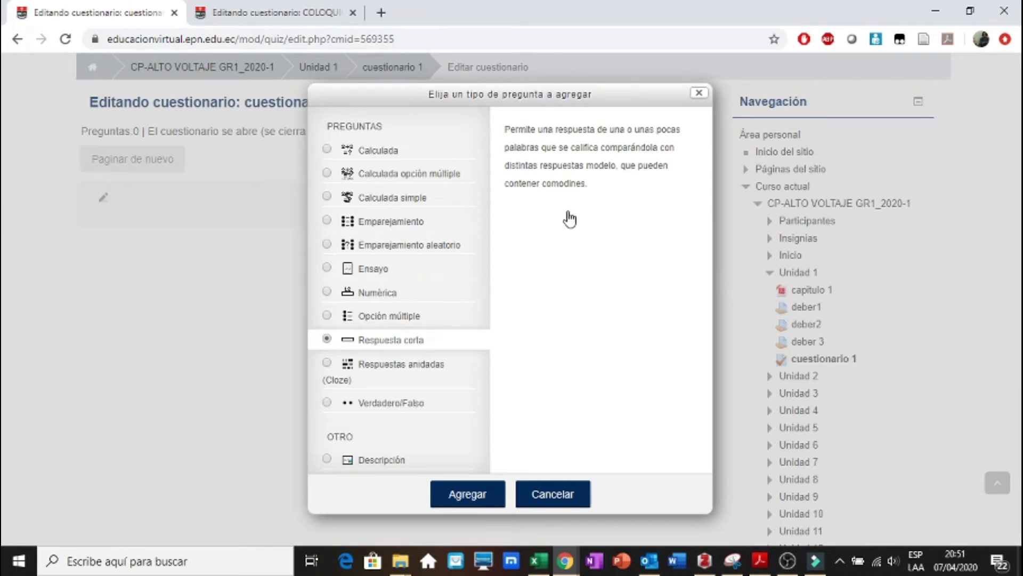
{"action": "left_click", "coordinate": [422, 363]}
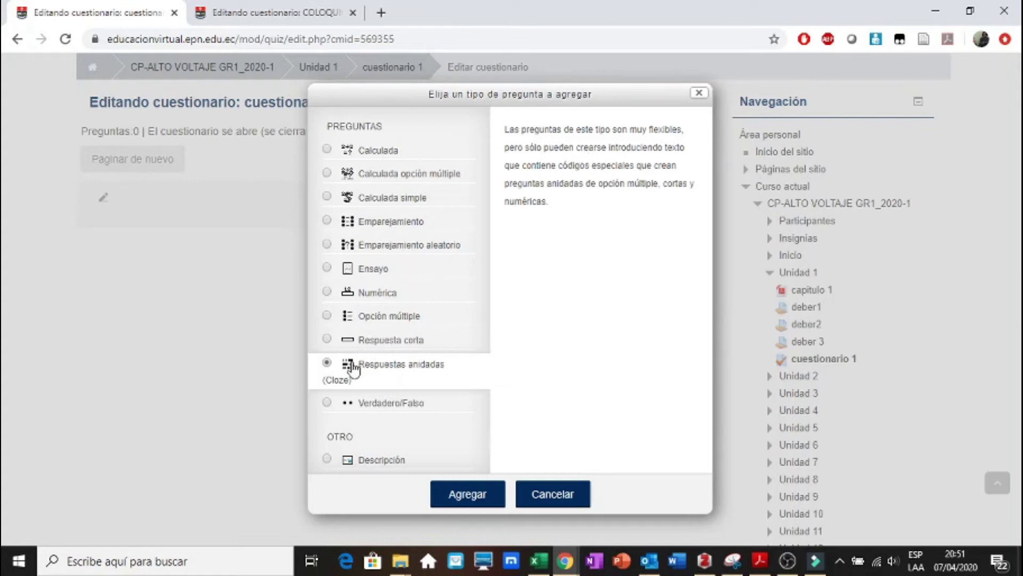
{"action": "left_click", "coordinate": [404, 410]}
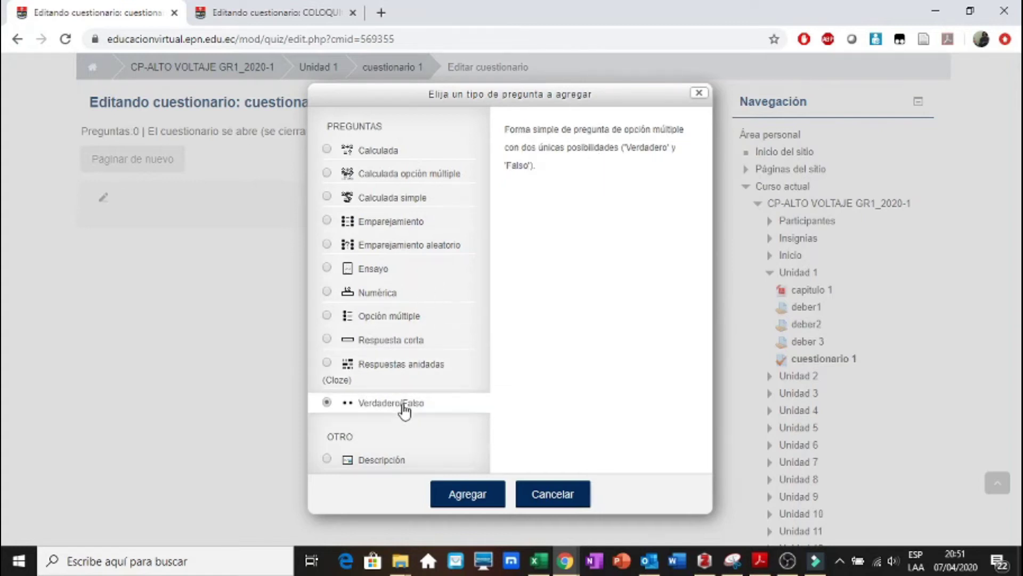
{"action": "left_click", "coordinate": [389, 465]}
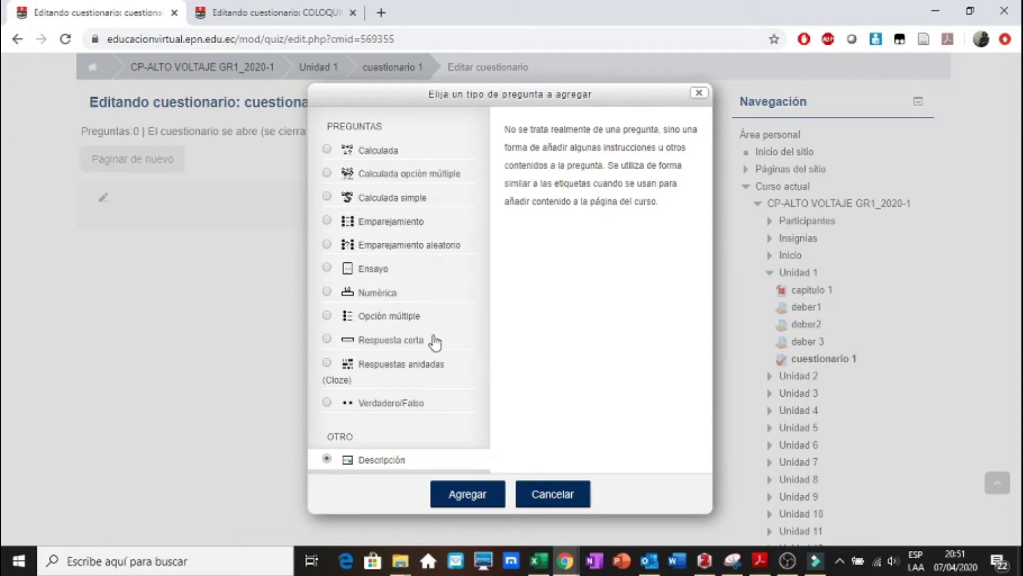
Add an Opción múltiple question in the course's default category and name it "pregunta 1"
{"action": "left_click", "coordinate": [424, 320]}
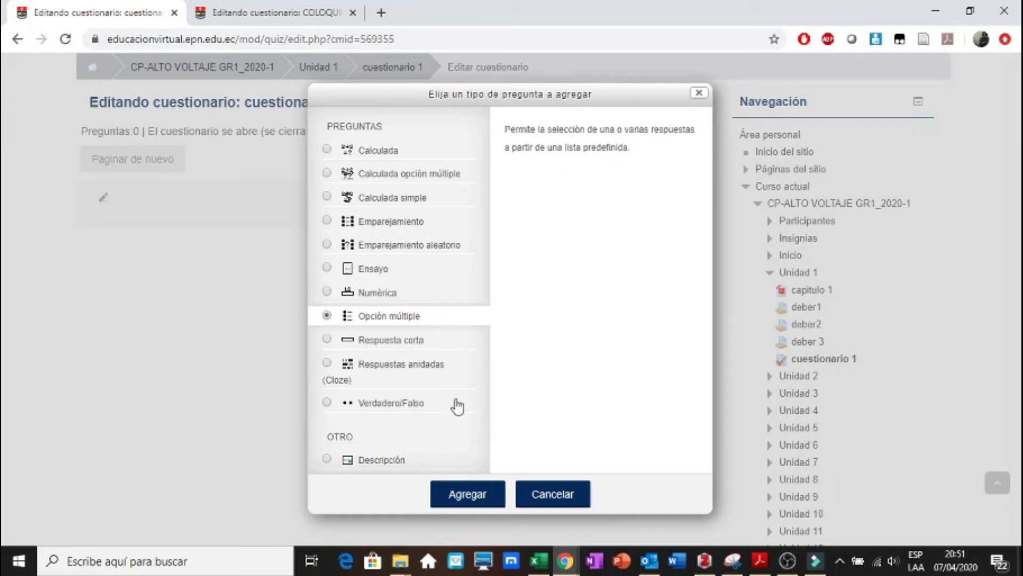
{"action": "left_click", "coordinate": [464, 495]}
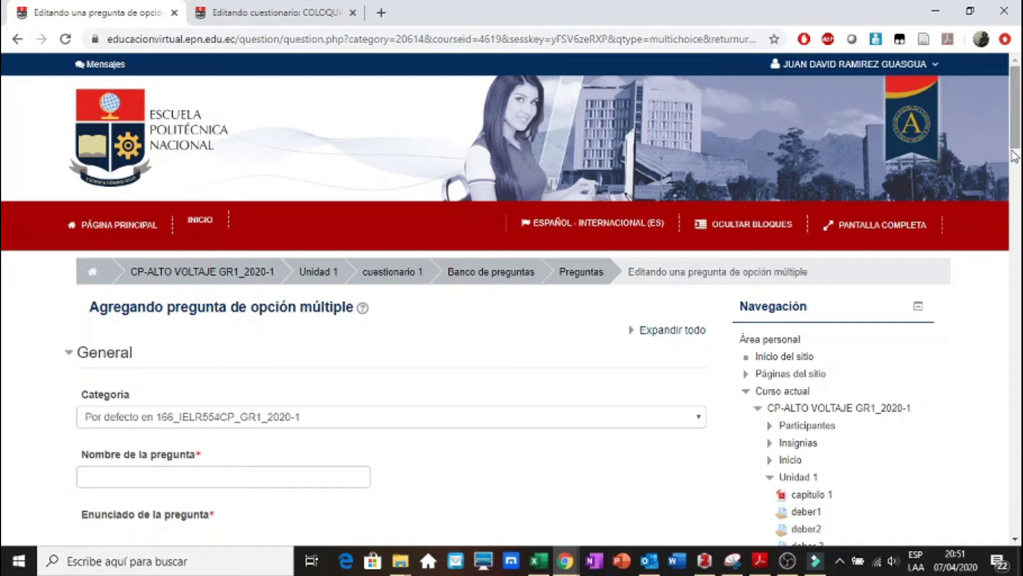
{"action": "scroll", "coordinate": [1014, 156], "scroll_direction": "down", "scroll_amount": 7}
{"action": "mouse_move", "coordinate": [1017, 163]}
{"action": "left_mouse_down"}
{"action": "mouse_move", "coordinate": [1018, 124]}
{"action": "mouse_move", "coordinate": [1019, 143]}
{"action": "left_mouse_up"}
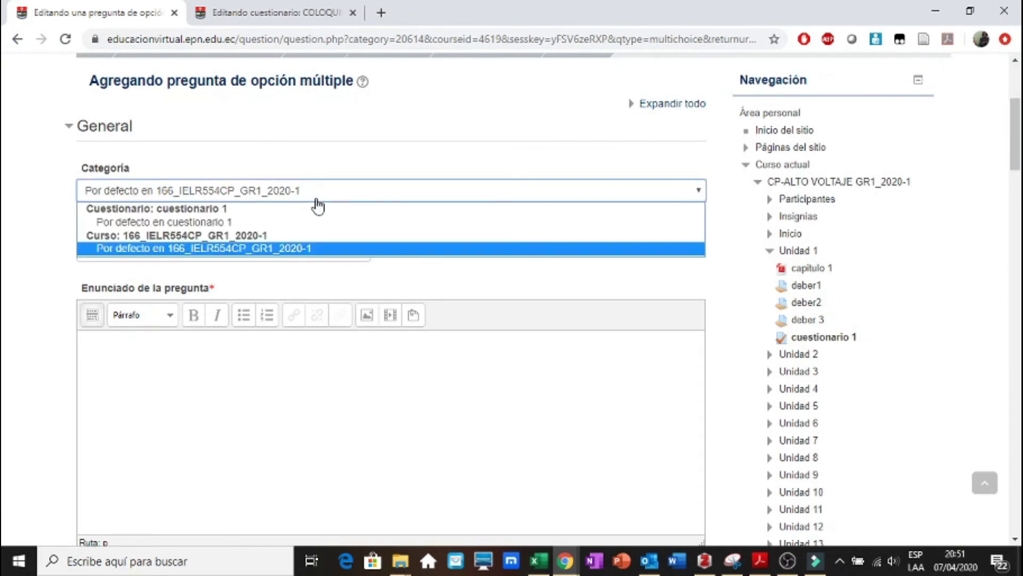
{"action": "left_click", "coordinate": [290, 247]}
{"action": "left_click", "coordinate": [258, 250]}
{"action": "type", "text": "pregunta"}
Enter "¿cuanto vale g?" as the Enunciado de la pregunta
{"action": "left_click", "coordinate": [221, 353]}
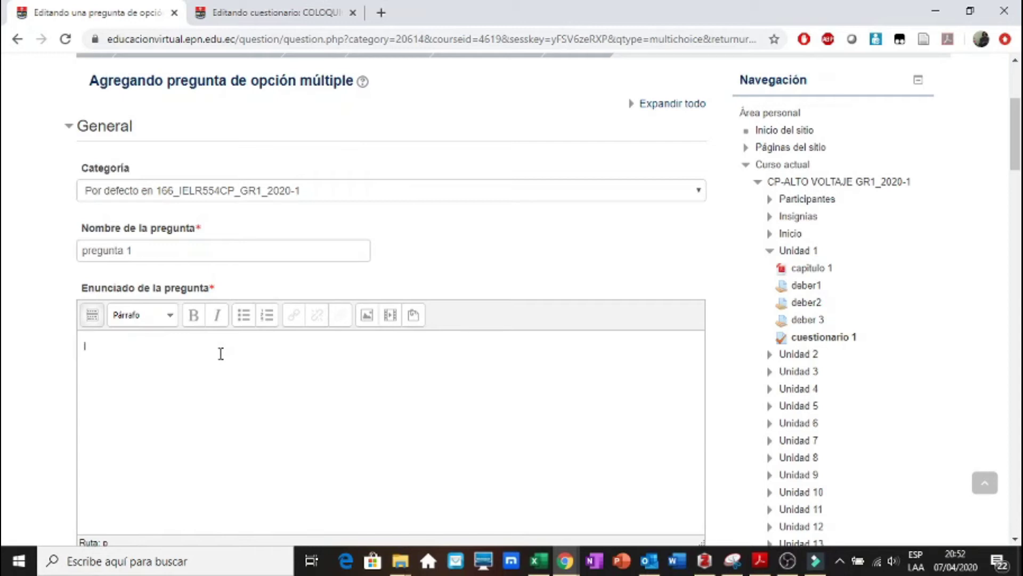
{"action": "type", "text": "l"}
{"action": "key", "text": "BackSpace"}
{"action": "type", "text": "¿cuanto vale g?"}
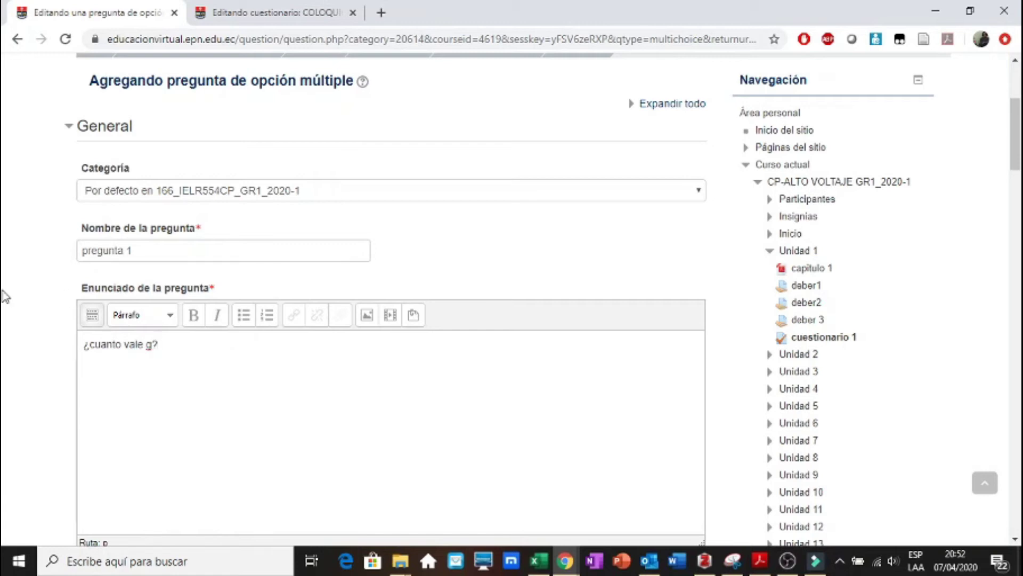
Enter the answer choices 10 for Elección 1, 5 for Elección 2 and 8 for Elección 3
{"action": "scroll", "coordinate": [5, 295], "scroll_direction": "down", "scroll_amount": 3}
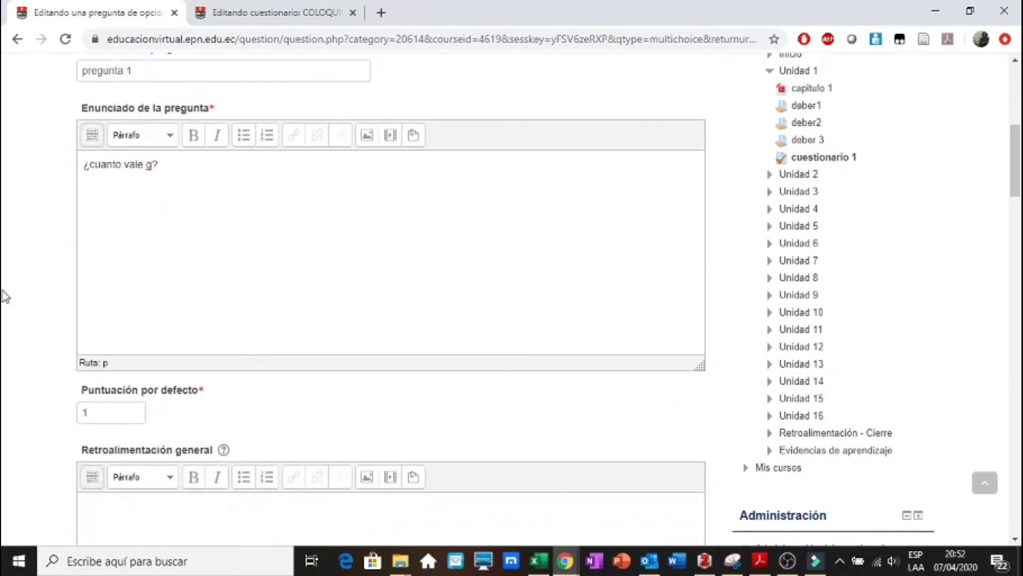
{"action": "scroll", "coordinate": [6, 295], "scroll_direction": "up", "scroll_amount": 1}
{"action": "scroll", "coordinate": [6, 295], "scroll_direction": "down", "scroll_amount": 5}
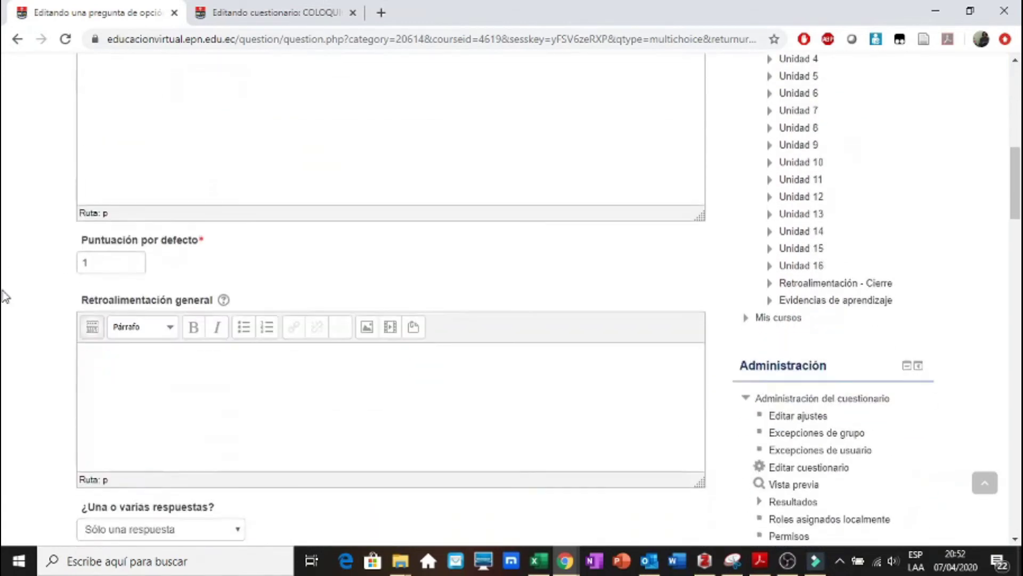
{"action": "scroll", "coordinate": [6, 296], "scroll_direction": "down", "scroll_amount": 3}
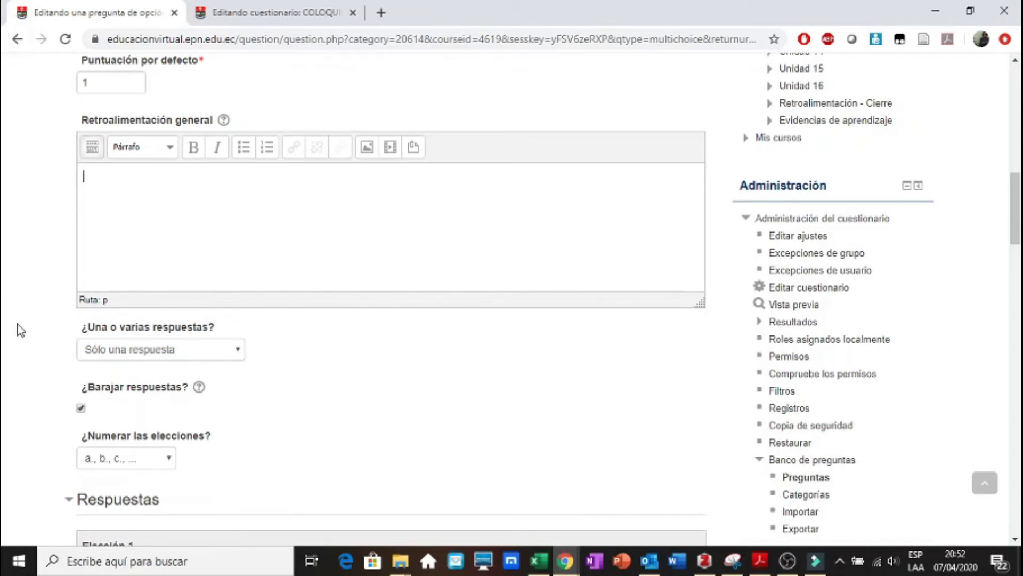
{"action": "scroll", "coordinate": [18, 324], "scroll_direction": "down", "scroll_amount": 1}
{"action": "scroll", "coordinate": [17, 324], "scroll_direction": "down", "scroll_amount": 6}
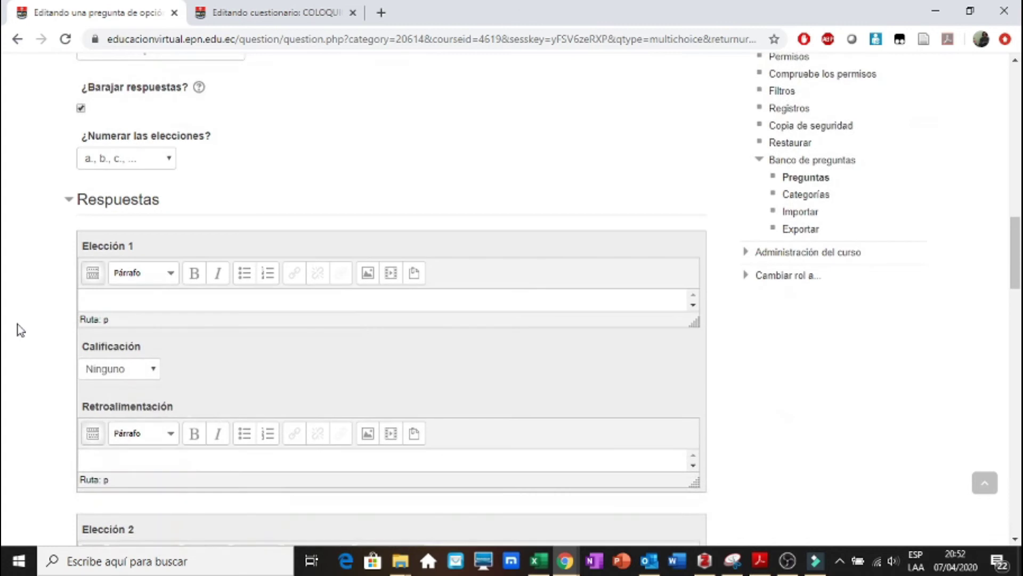
{"action": "scroll", "coordinate": [18, 324], "scroll_direction": "down", "scroll_amount": 1}
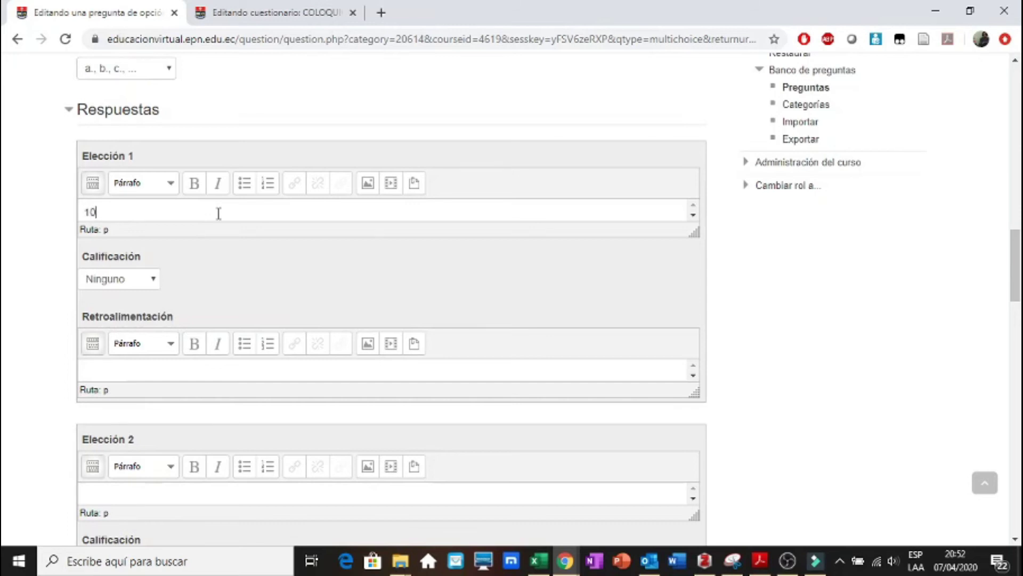
{"action": "left_click", "coordinate": [105, 496]}
{"action": "scroll", "coordinate": [4, 401], "scroll_direction": "down", "scroll_amount": 6}
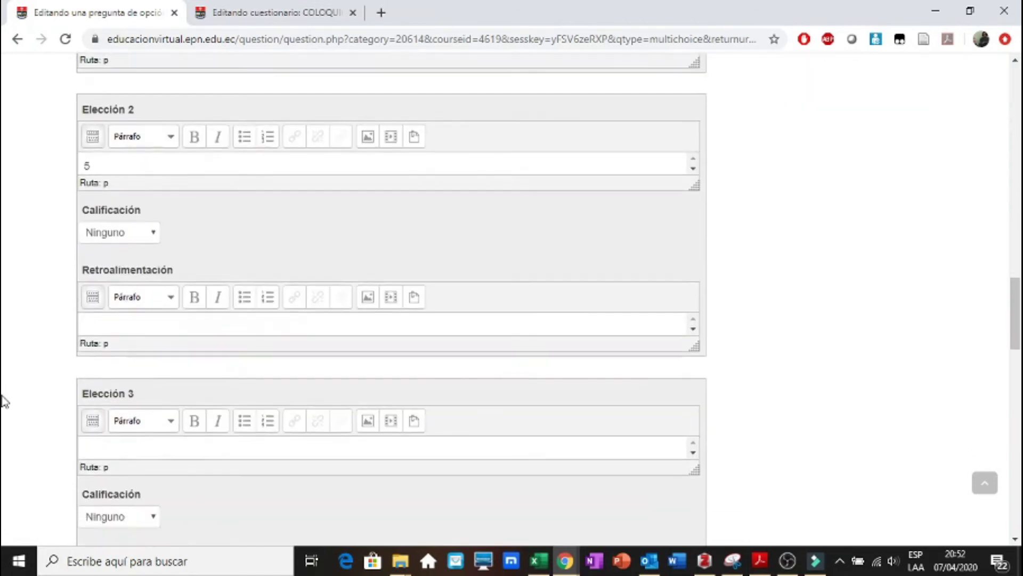
{"action": "left_click", "coordinate": [167, 451]}
{"action": "type", "text": "5"}
{"action": "key", "text": "BackSpace"}
{"action": "type", "text": "8"}
Set the Calificación of Elección 1 to 100%
{"action": "scroll", "coordinate": [10, 294], "scroll_direction": "up", "scroll_amount": 4}
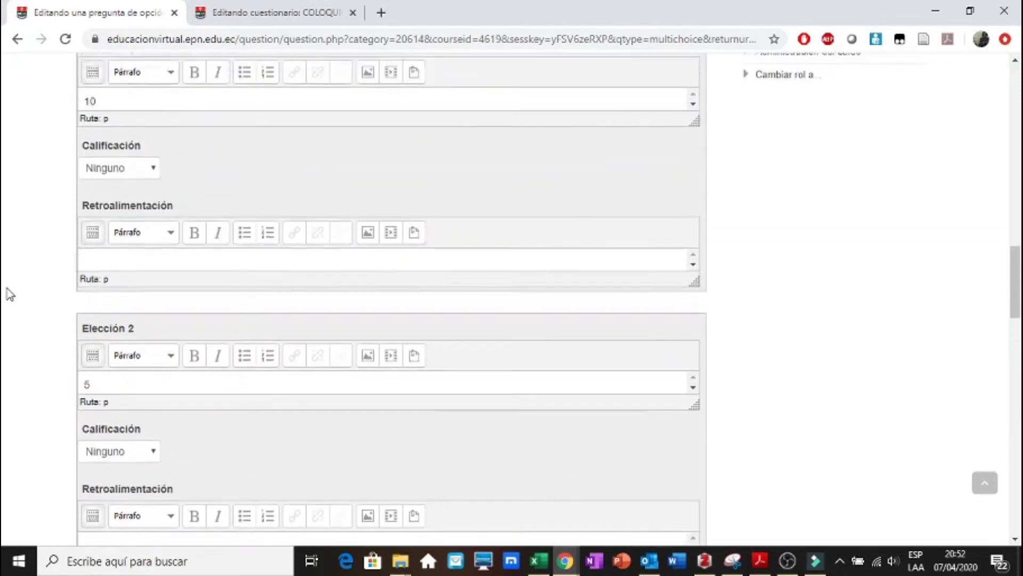
{"action": "left_click", "coordinate": [137, 193]}
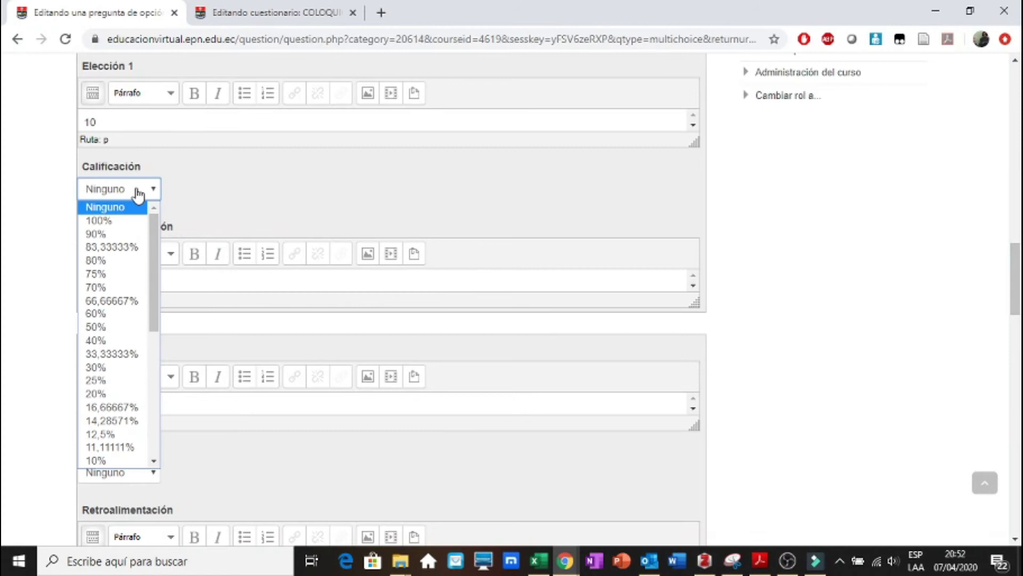
{"action": "left_click", "coordinate": [122, 222]}
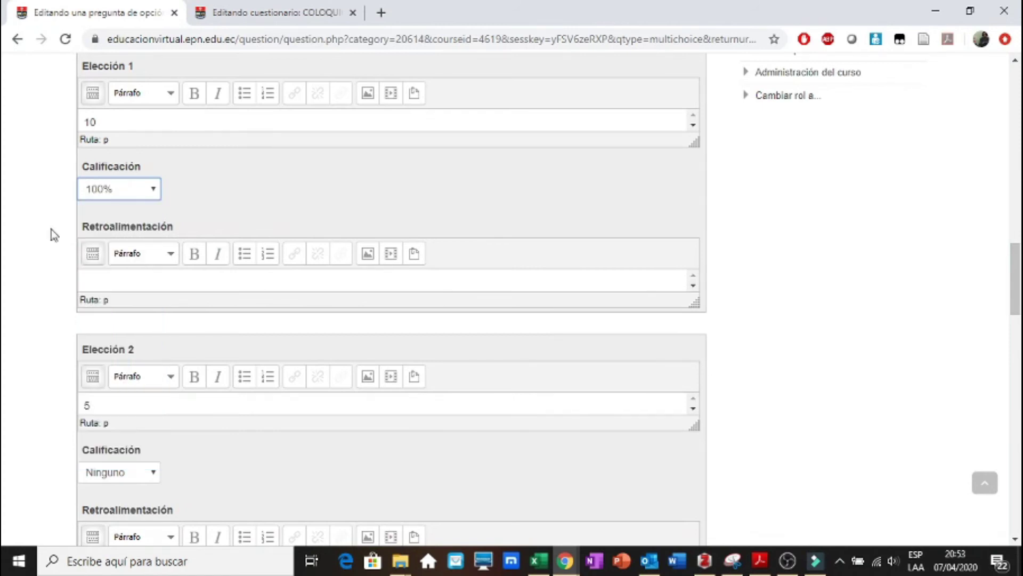
Look over the answer choices and their Calificación settings from Elección 1 through Elección 5
{"action": "scroll", "coordinate": [48, 233], "scroll_direction": "down", "scroll_amount": 1}
{"action": "scroll", "coordinate": [48, 235], "scroll_direction": "down", "scroll_amount": 5}
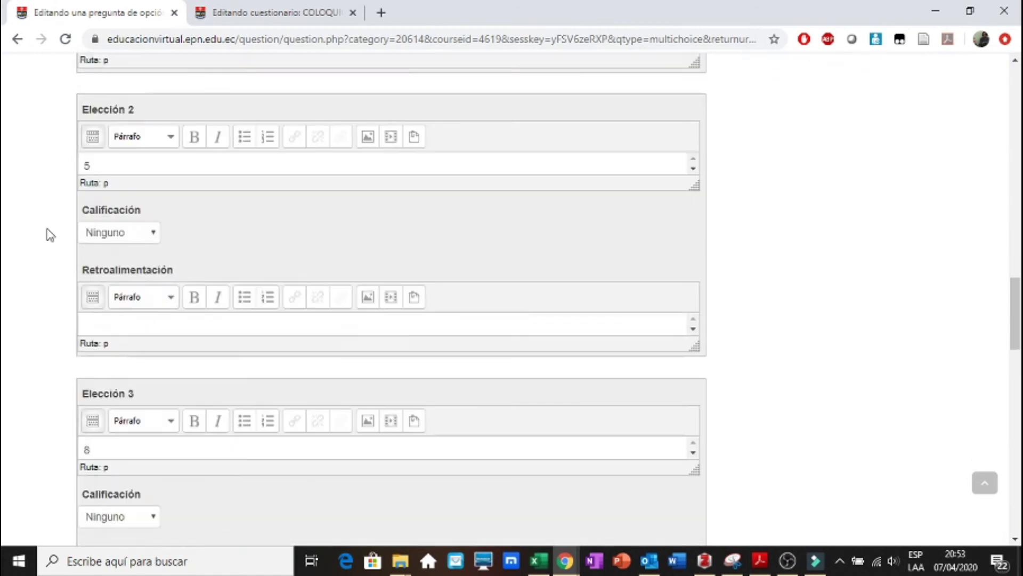
{"action": "scroll", "coordinate": [48, 234], "scroll_direction": "down", "scroll_amount": 4}
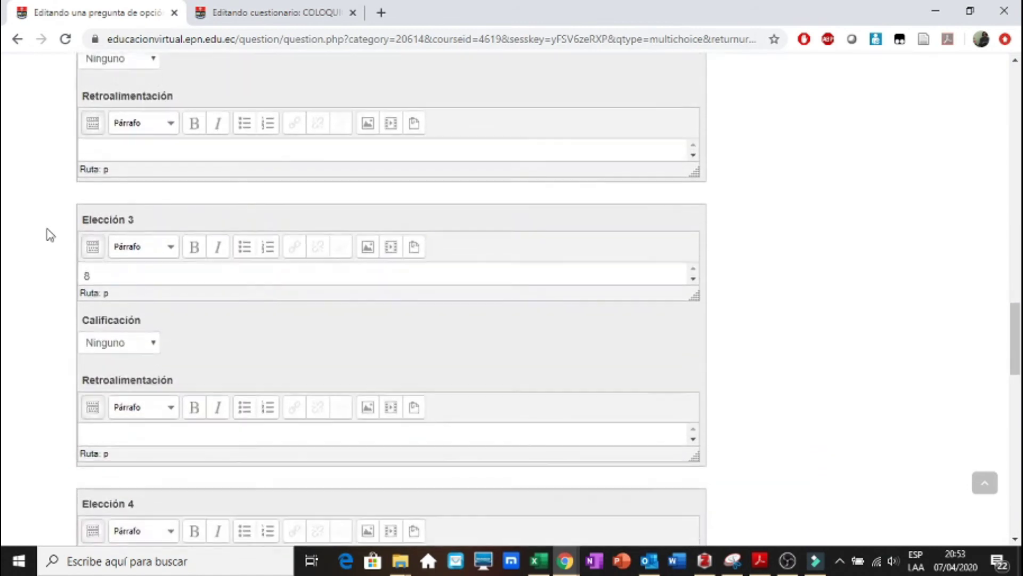
{"action": "scroll", "coordinate": [50, 234], "scroll_direction": "down", "scroll_amount": 10}
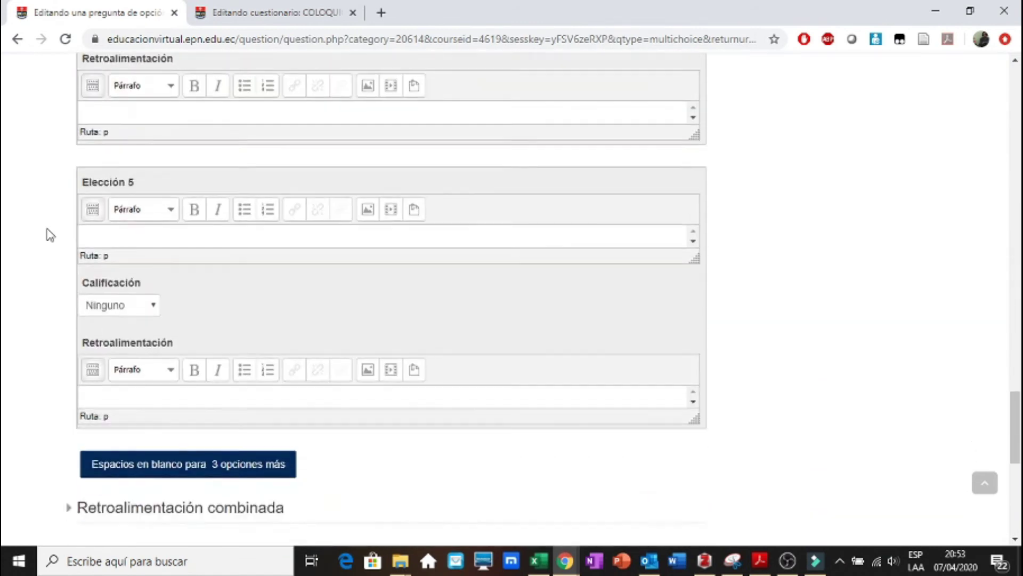
{"action": "scroll", "coordinate": [49, 234], "scroll_direction": "up", "scroll_amount": 20}
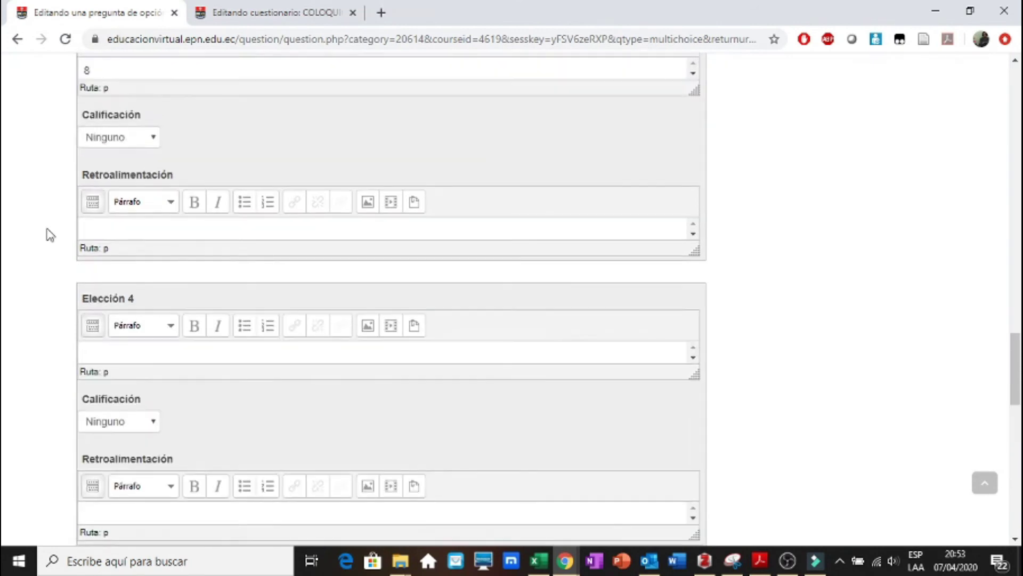
{"action": "scroll", "coordinate": [49, 235], "scroll_direction": "down", "scroll_amount": 7}
{"action": "scroll", "coordinate": [50, 234], "scroll_direction": "up", "scroll_amount": 7}
Change the Calificación of Elección 1 to 90%
{"action": "scroll", "coordinate": [50, 234], "scroll_direction": "down", "scroll_amount": 1}
{"action": "scroll", "coordinate": [50, 234], "scroll_direction": "down", "scroll_amount": 4}
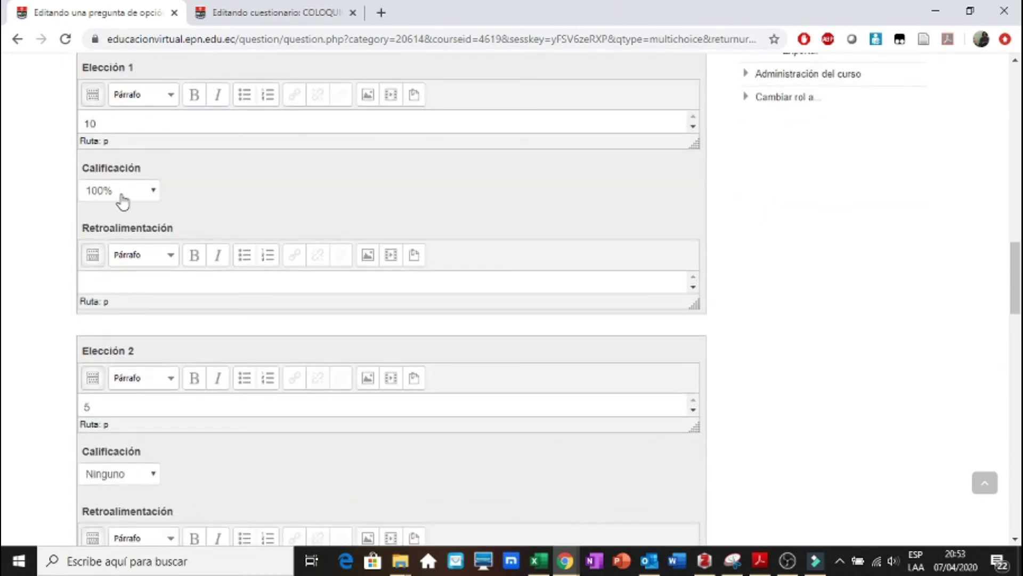
{"action": "left_click", "coordinate": [119, 198]}
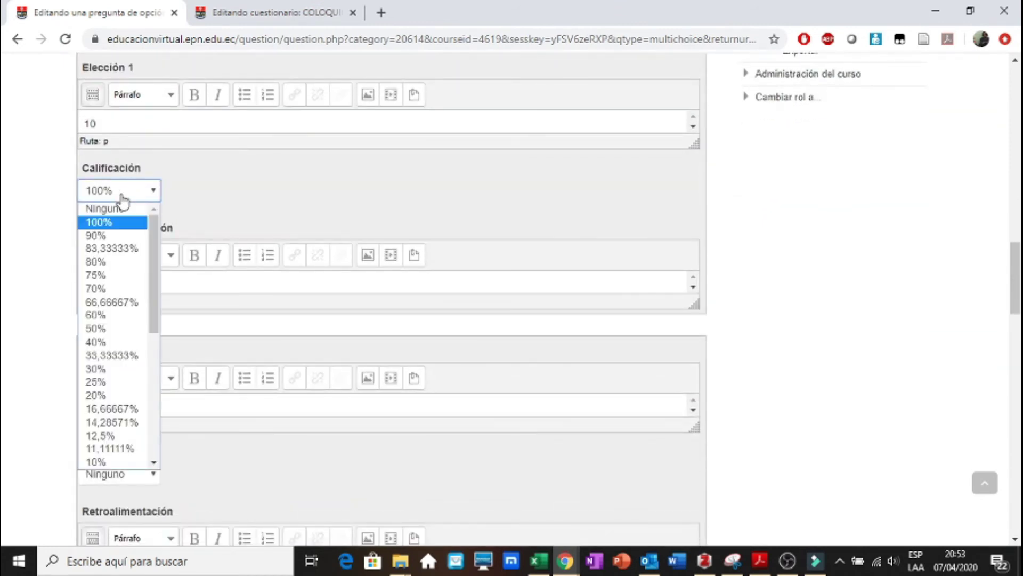
{"action": "left_click", "coordinate": [114, 235]}
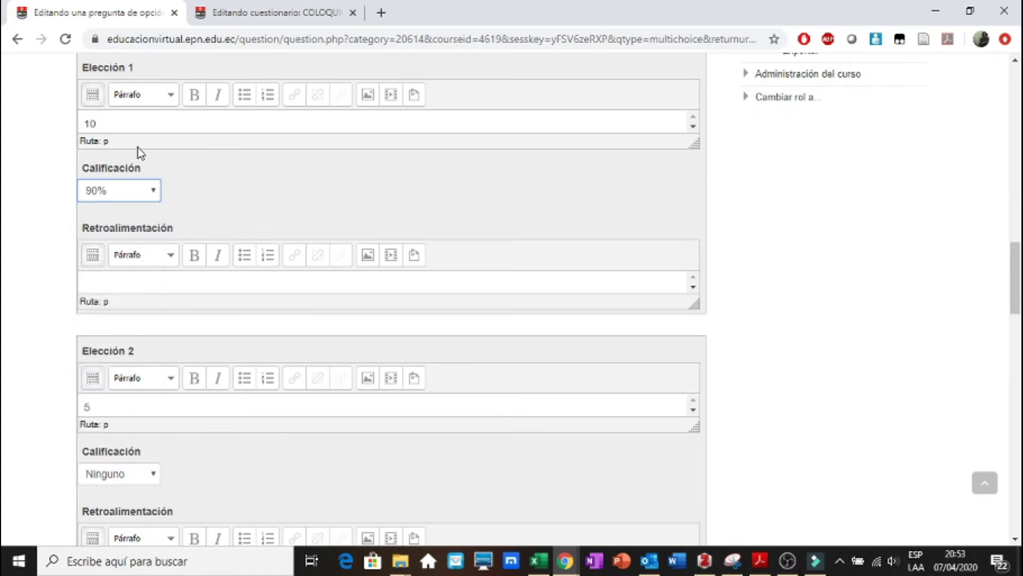
{"action": "left_click", "coordinate": [147, 383]}
{"action": "left_click", "coordinate": [41, 383]}
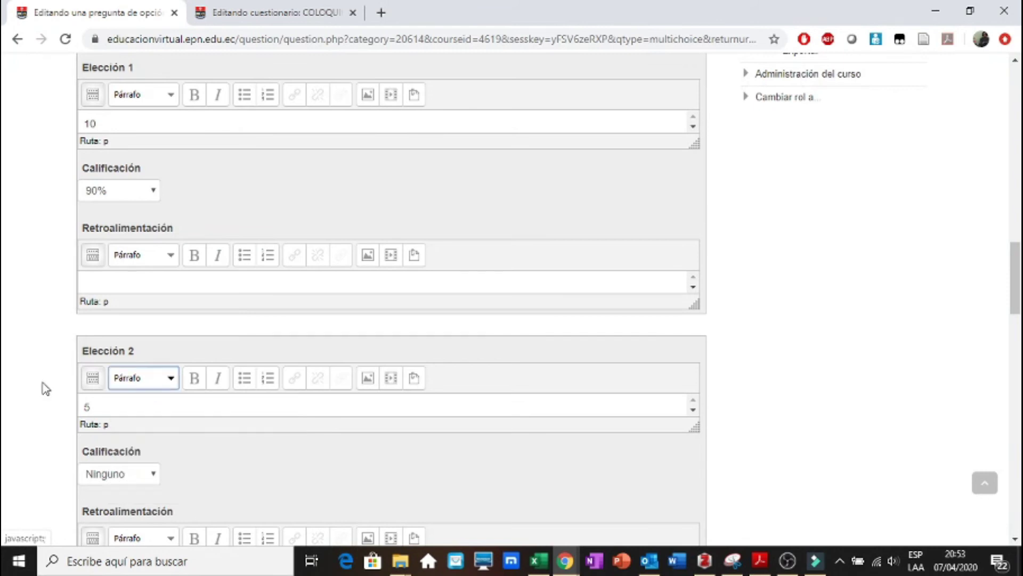
Set the Calificación of Elección 2 to 10%
{"action": "scroll", "coordinate": [30, 383], "scroll_direction": "down", "scroll_amount": 2}
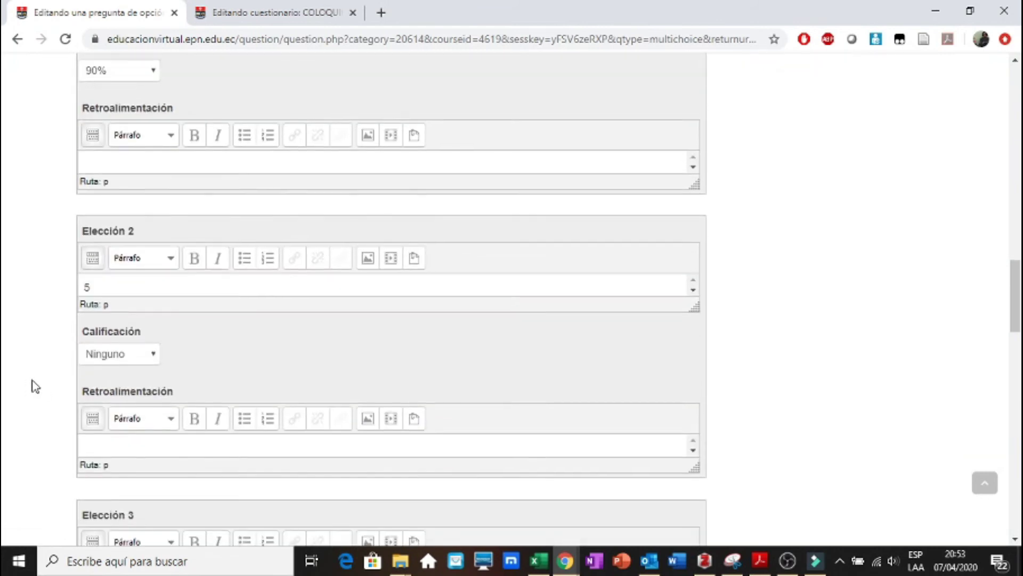
{"action": "left_click", "coordinate": [117, 356]}
{"action": "scroll", "coordinate": [113, 340], "scroll_direction": "down", "scroll_amount": 1}
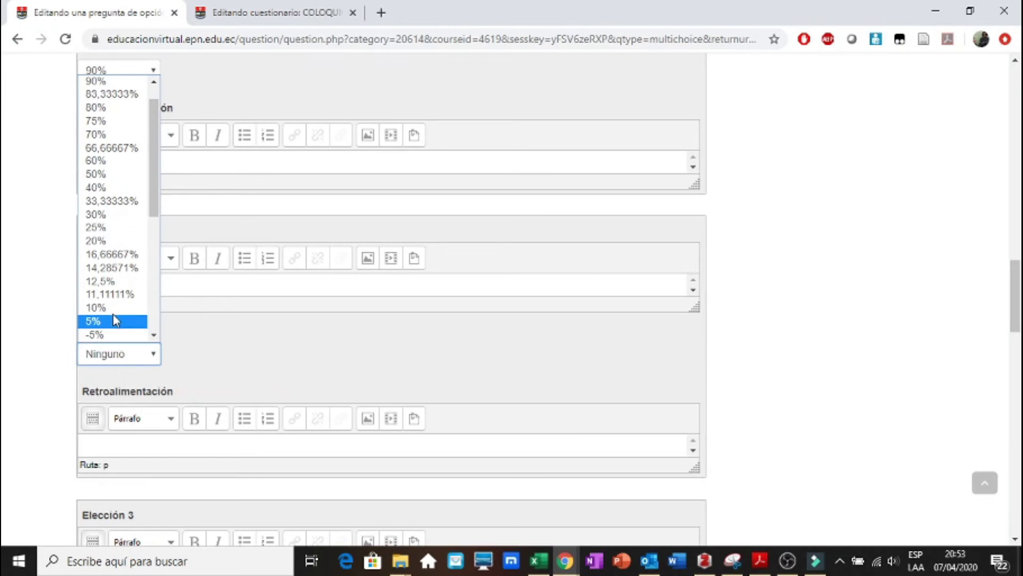
{"action": "left_click", "coordinate": [113, 310]}
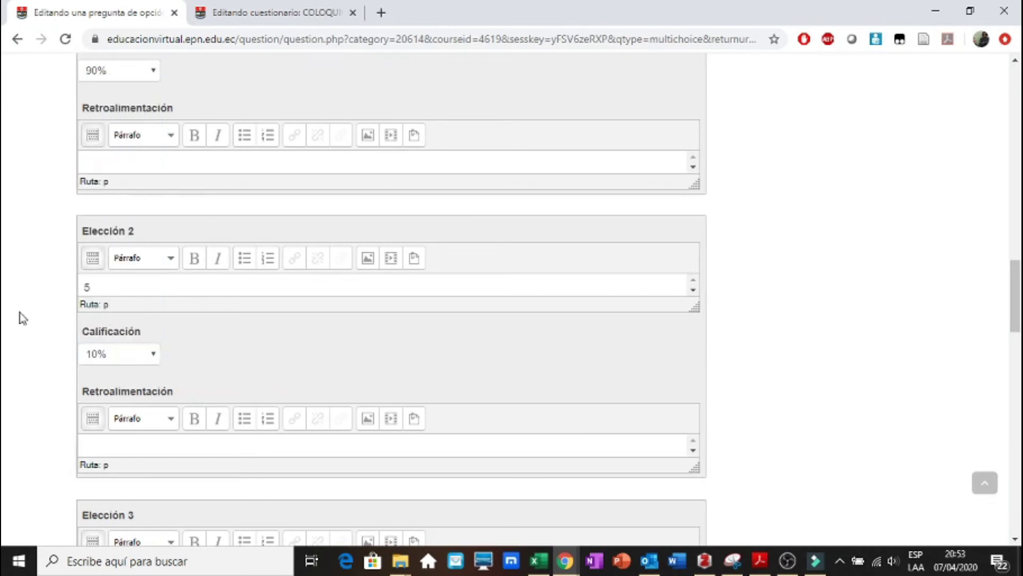
Set the Calificación of Elección 2 back to Ninguno
{"action": "left_click", "coordinate": [148, 354]}
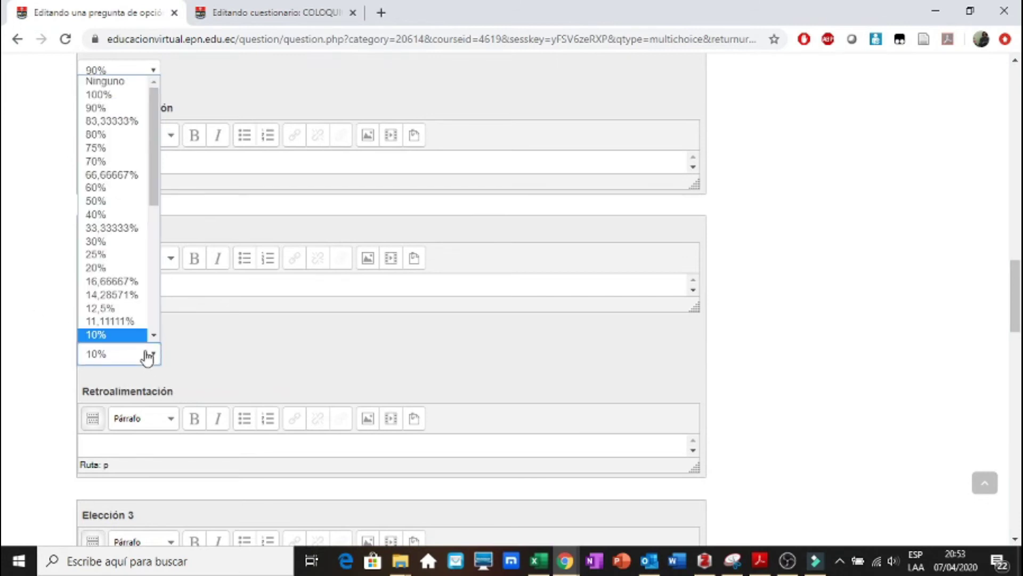
{"action": "scroll", "coordinate": [127, 223], "scroll_direction": "down", "scroll_amount": 1}
{"action": "left_click_drag", "start_coordinate": [153, 213], "coordinate": [162, 137]}
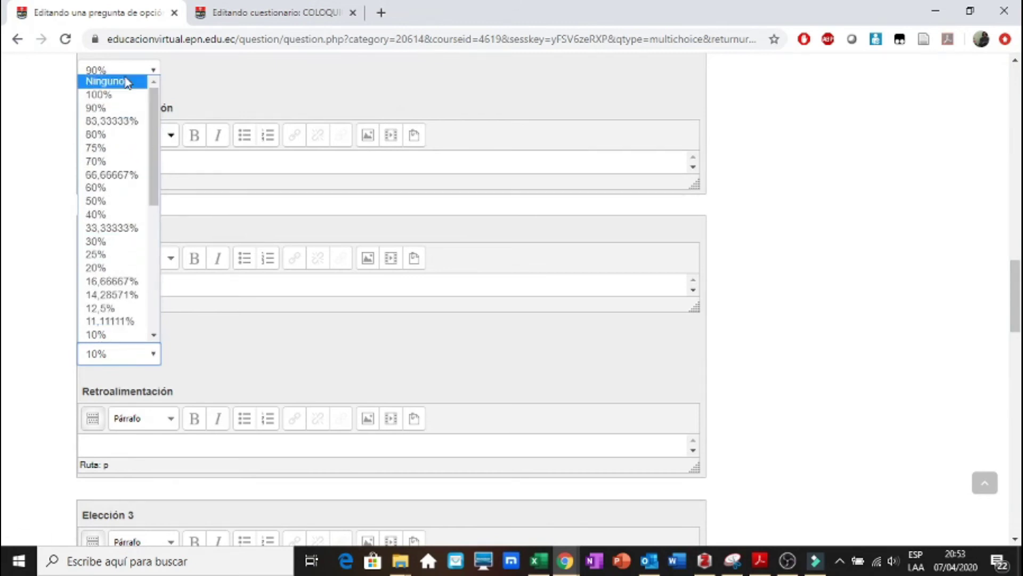
{"action": "left_click", "coordinate": [126, 82]}
{"action": "left_click", "coordinate": [22, 161]}
Set the Calificación of Elección 1 back to 100%
{"action": "scroll", "coordinate": [22, 161], "scroll_direction": "up", "scroll_amount": 2}
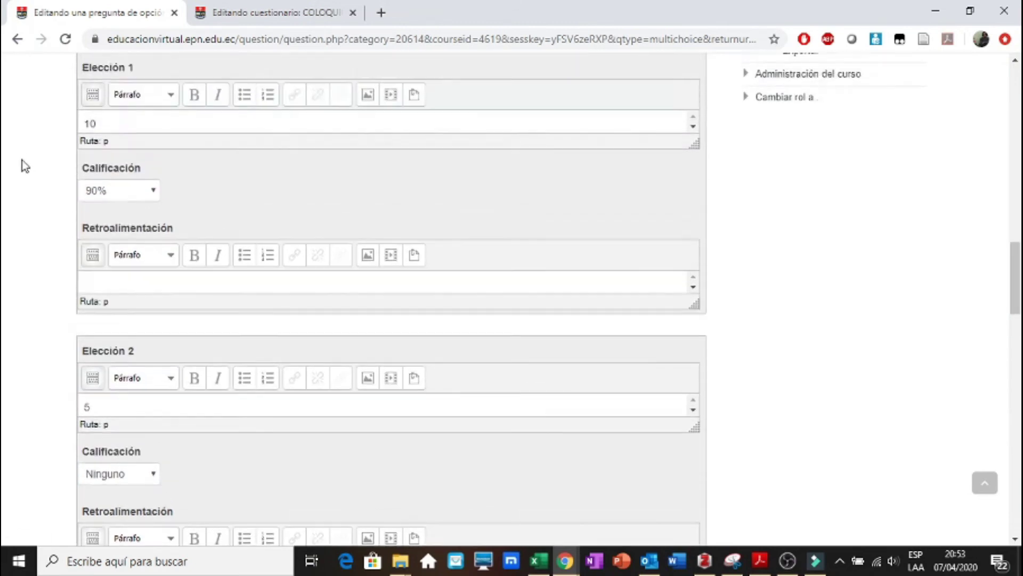
{"action": "scroll", "coordinate": [21, 160], "scroll_direction": "up", "scroll_amount": 1}
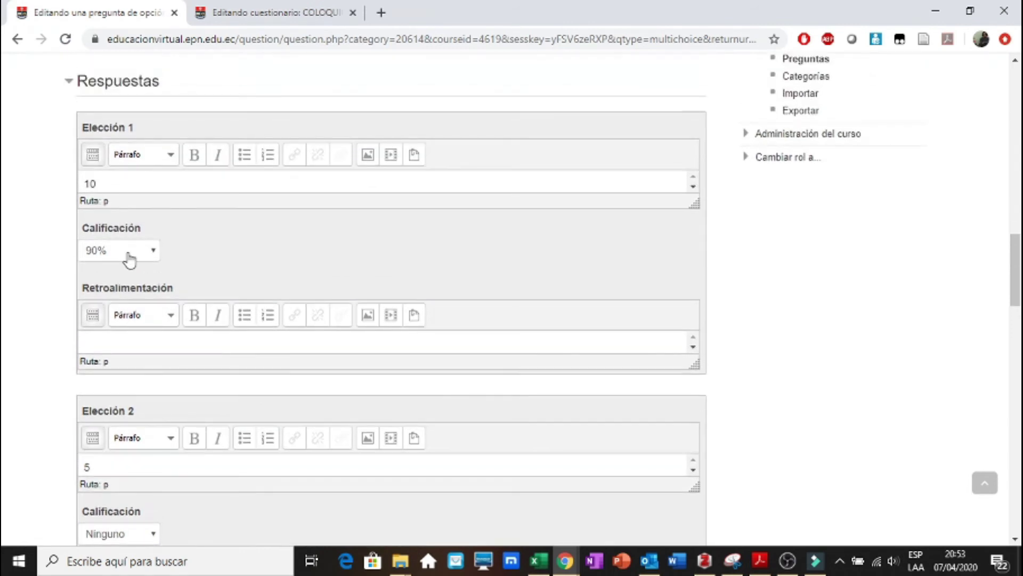
{"action": "left_click", "coordinate": [128, 254]}
{"action": "left_click", "coordinate": [125, 283]}
{"action": "left_click", "coordinate": [17, 298]}
Look over the remaining answer choices through Elección 5, the option for 3 more choices and the collapsed sections below
{"action": "scroll", "coordinate": [17, 298], "scroll_direction": "down", "scroll_amount": 1}
{"action": "scroll", "coordinate": [19, 300], "scroll_direction": "down", "scroll_amount": 9}
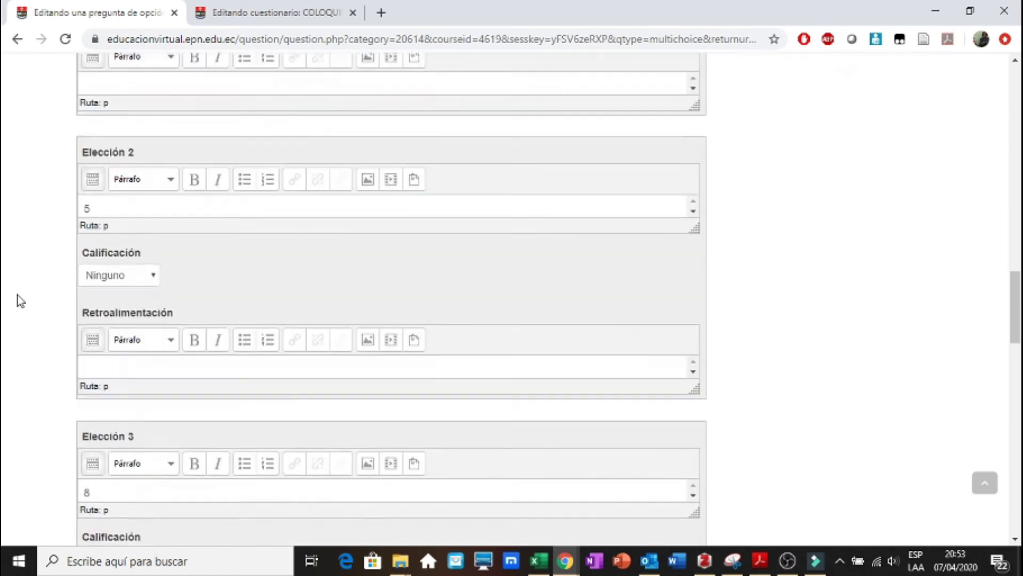
{"action": "scroll", "coordinate": [20, 300], "scroll_direction": "down", "scroll_amount": 10}
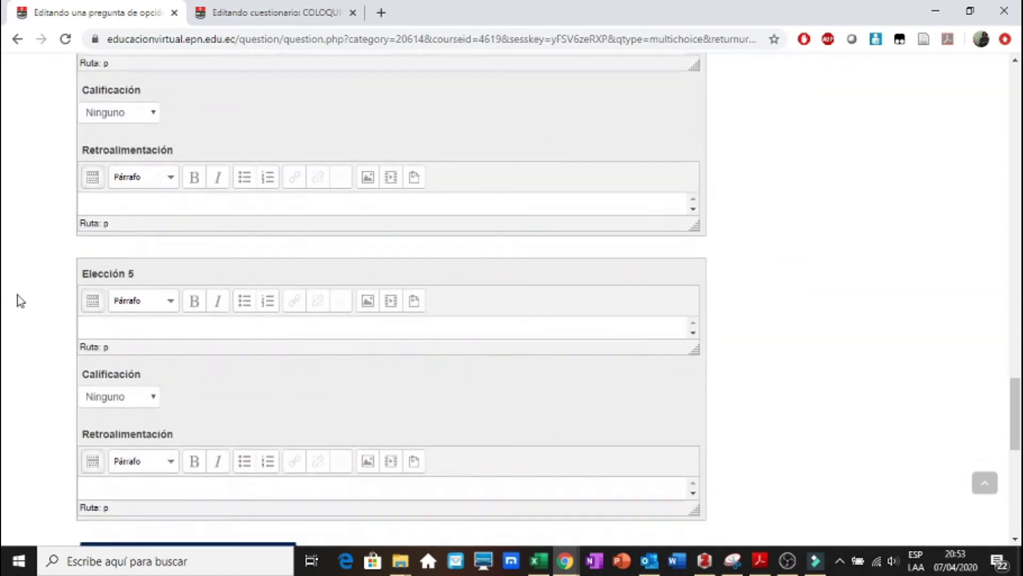
{"action": "scroll", "coordinate": [20, 300], "scroll_direction": "up", "scroll_amount": 7}
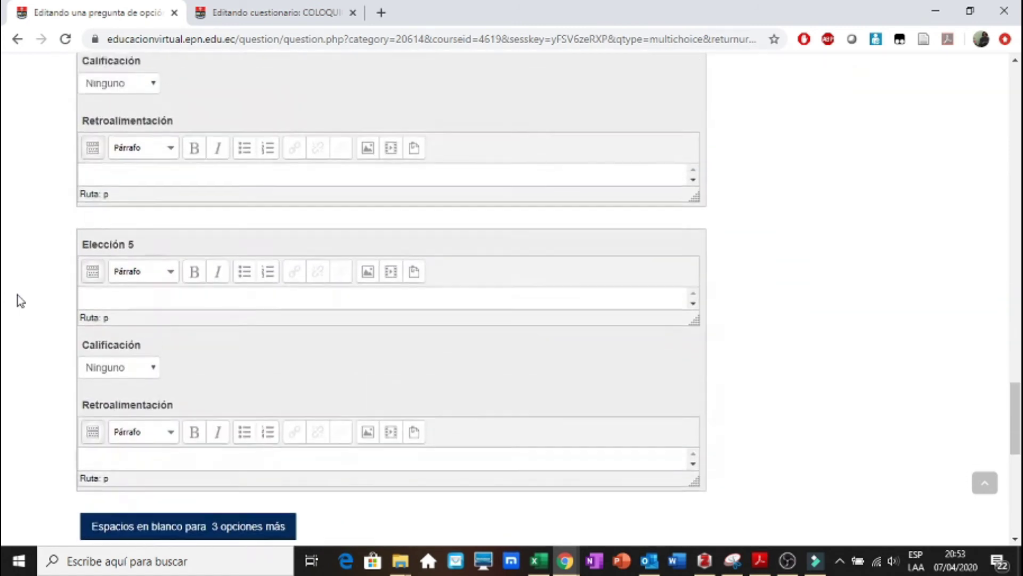
{"action": "scroll", "coordinate": [20, 300], "scroll_direction": "up", "scroll_amount": 4}
{"action": "scroll", "coordinate": [20, 300], "scroll_direction": "down", "scroll_amount": 10}
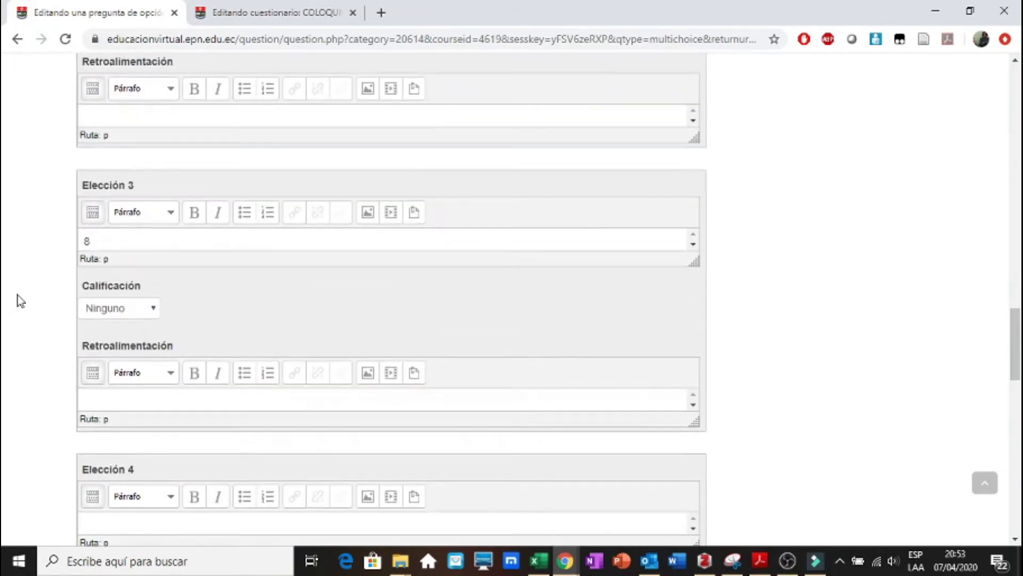
{"action": "scroll", "coordinate": [20, 300], "scroll_direction": "down", "scroll_amount": 2}
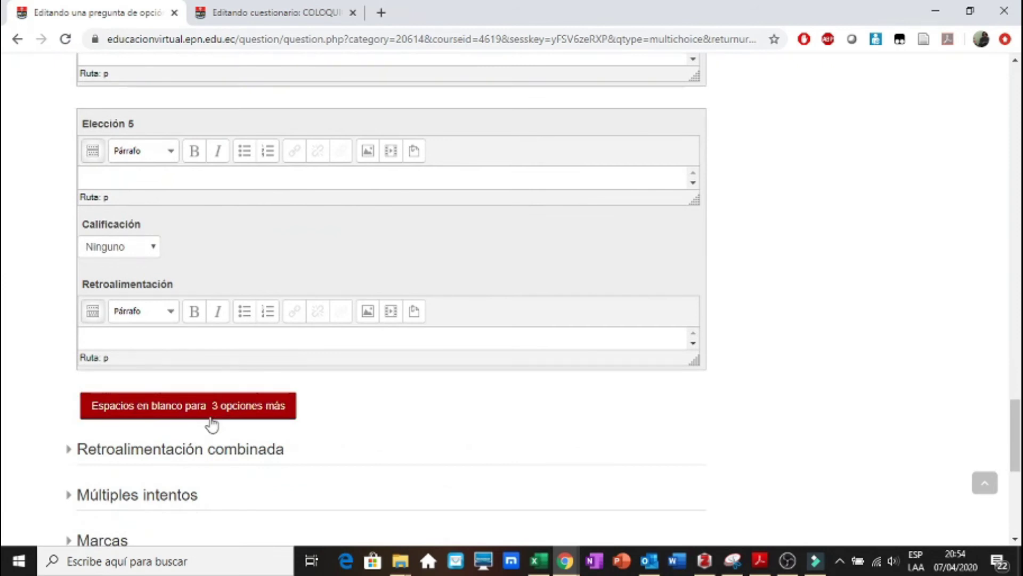
{"action": "scroll", "coordinate": [212, 423], "scroll_direction": "down", "scroll_amount": 3}
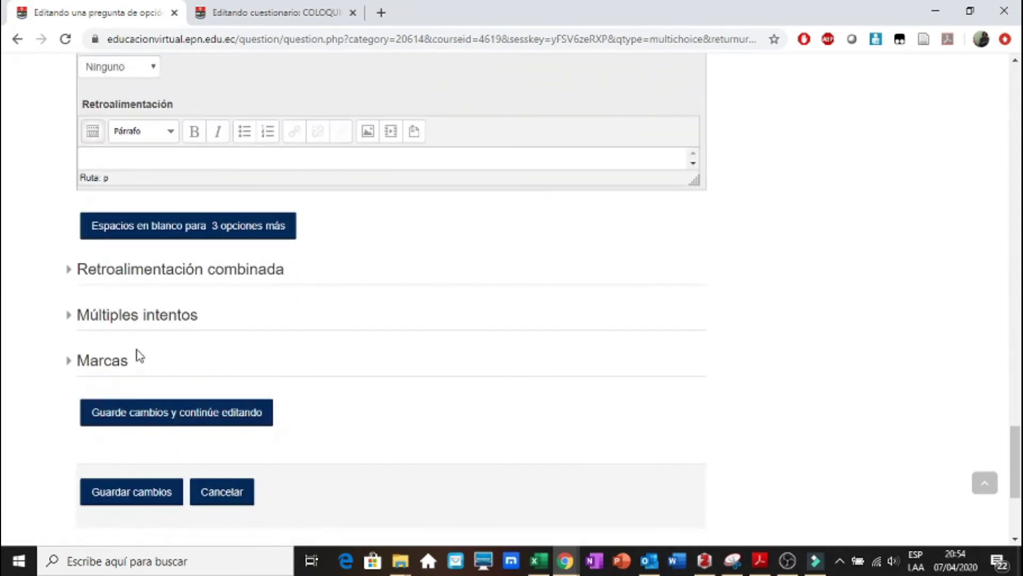
Expand Múltiples intentos and review the penalty for each incorrect attempt and the Pista 1 and Pista 2 options
{"action": "left_click", "coordinate": [87, 318]}
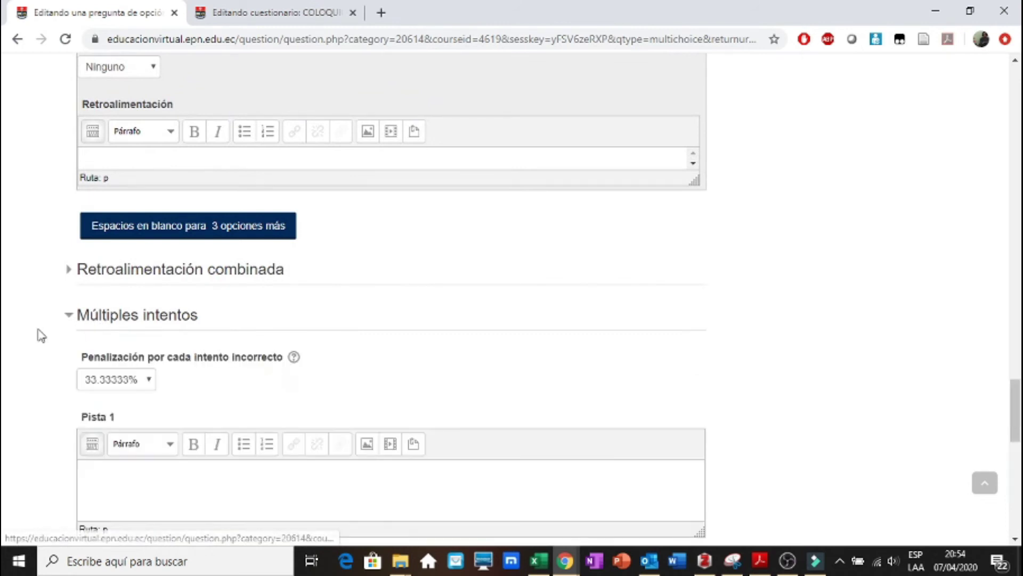
{"action": "scroll", "coordinate": [42, 336], "scroll_direction": "down", "scroll_amount": 2}
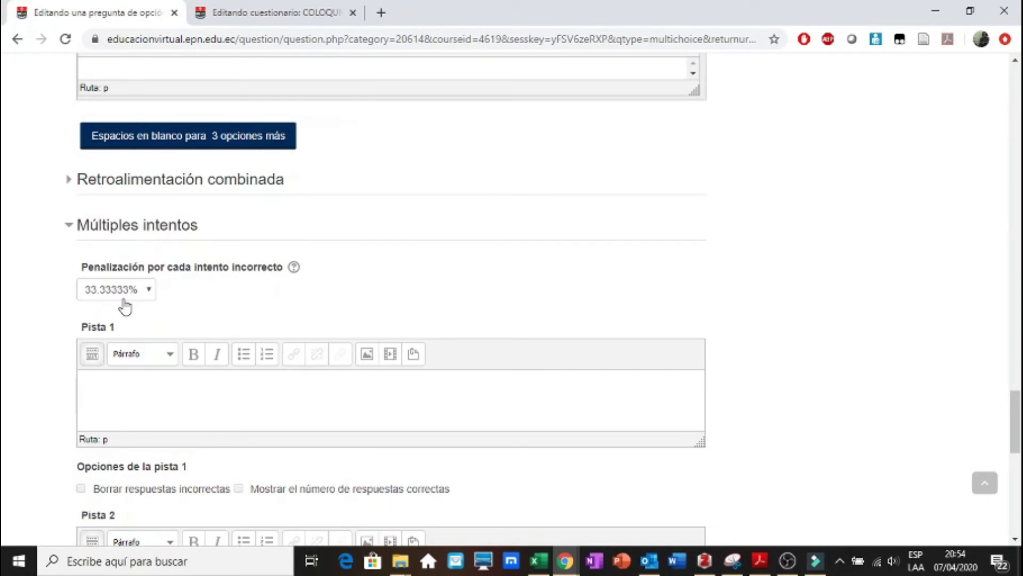
{"action": "scroll", "coordinate": [32, 321], "scroll_direction": "down", "scroll_amount": 3}
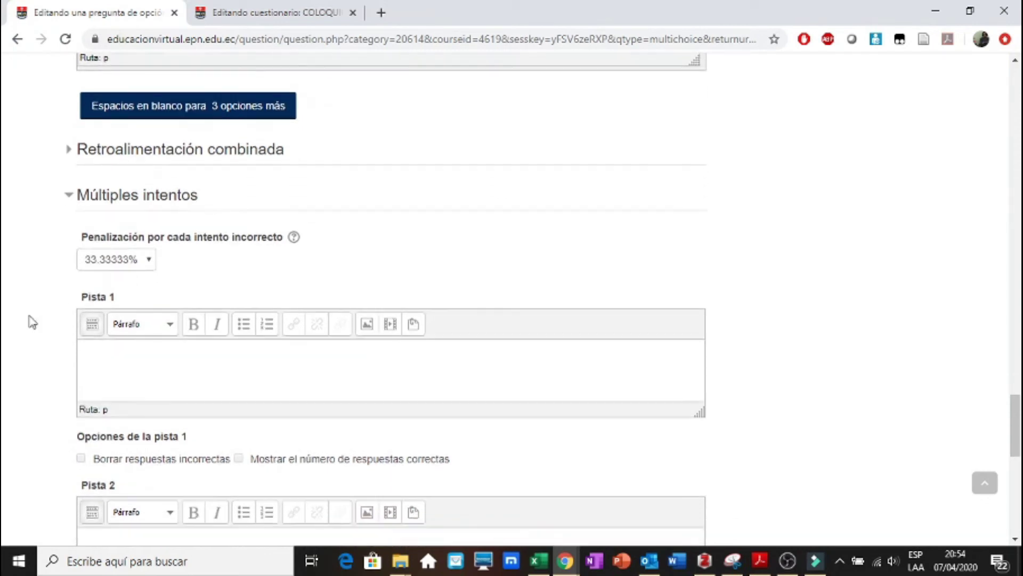
{"action": "scroll", "coordinate": [32, 322], "scroll_direction": "down", "scroll_amount": 4}
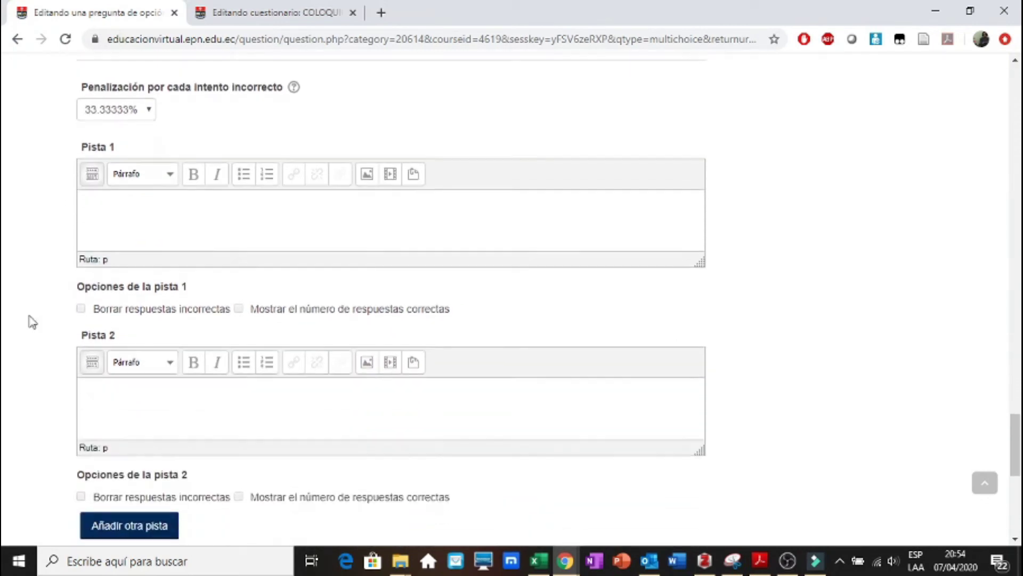
{"action": "scroll", "coordinate": [32, 321], "scroll_direction": "down", "scroll_amount": 3}
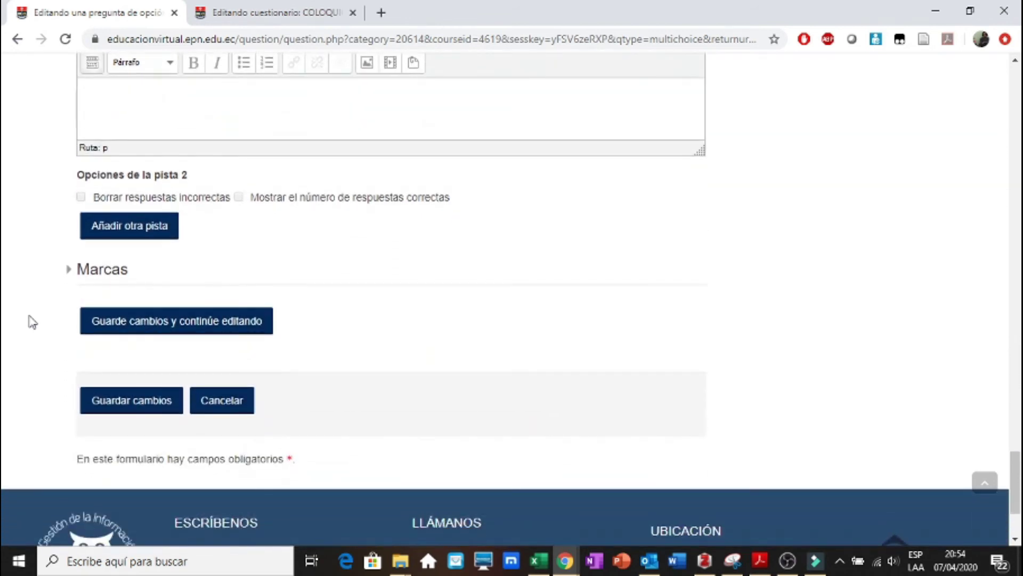
Save pregunta 1 while continuing to edit, and save it again to return to the question list of cuestionario 1
{"action": "left_click", "coordinate": [209, 320]}
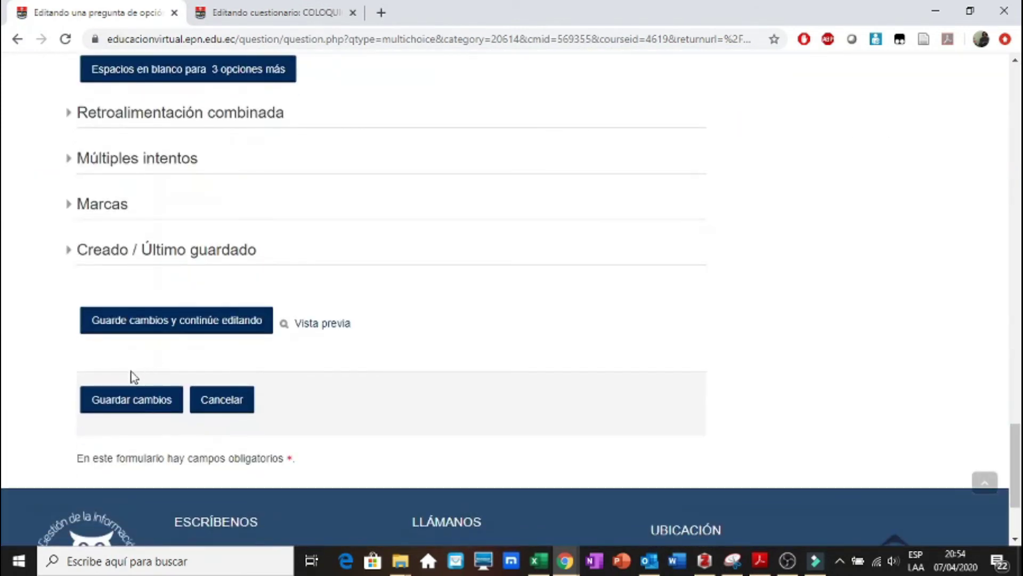
{"action": "left_click", "coordinate": [110, 410]}
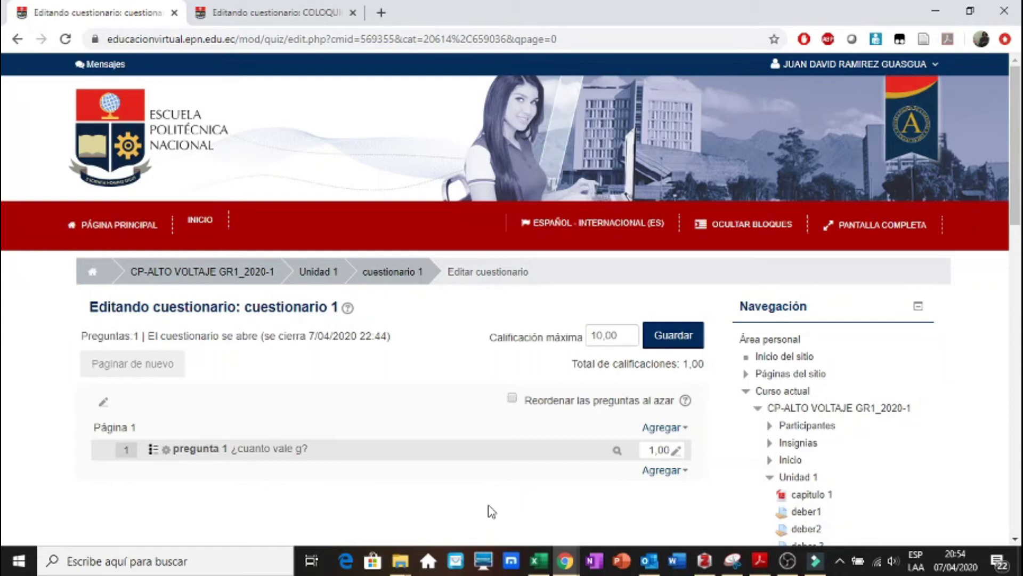
Switch to the COLOQUIO 1 quiz, review its questions across the pages, and save its Calificación máxima of 100,00
{"action": "left_click", "coordinate": [290, 7]}
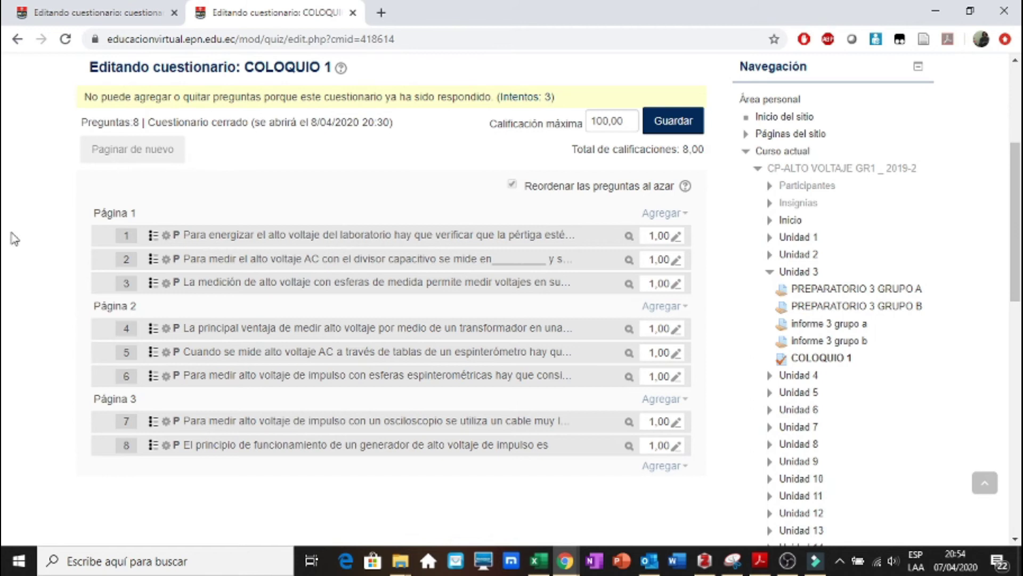
{"action": "scroll", "coordinate": [14, 238], "scroll_direction": "up", "scroll_amount": 1}
{"action": "scroll", "coordinate": [15, 238], "scroll_direction": "down", "scroll_amount": 1}
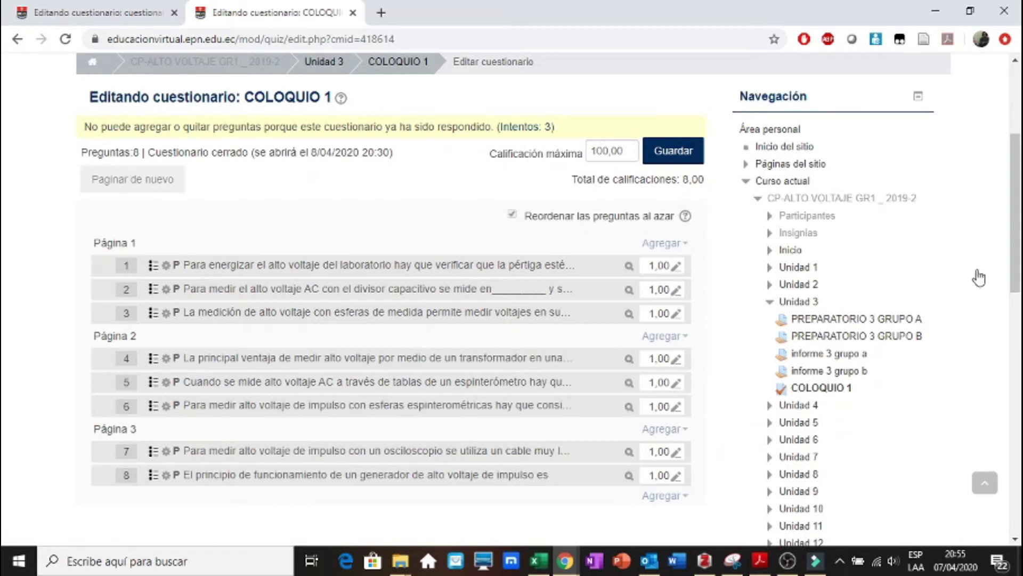
{"action": "left_click_drag", "start_coordinate": [1019, 245], "coordinate": [1020, 377]}
{"action": "scroll", "coordinate": [392, 266], "scroll_direction": "up", "scroll_amount": 3}
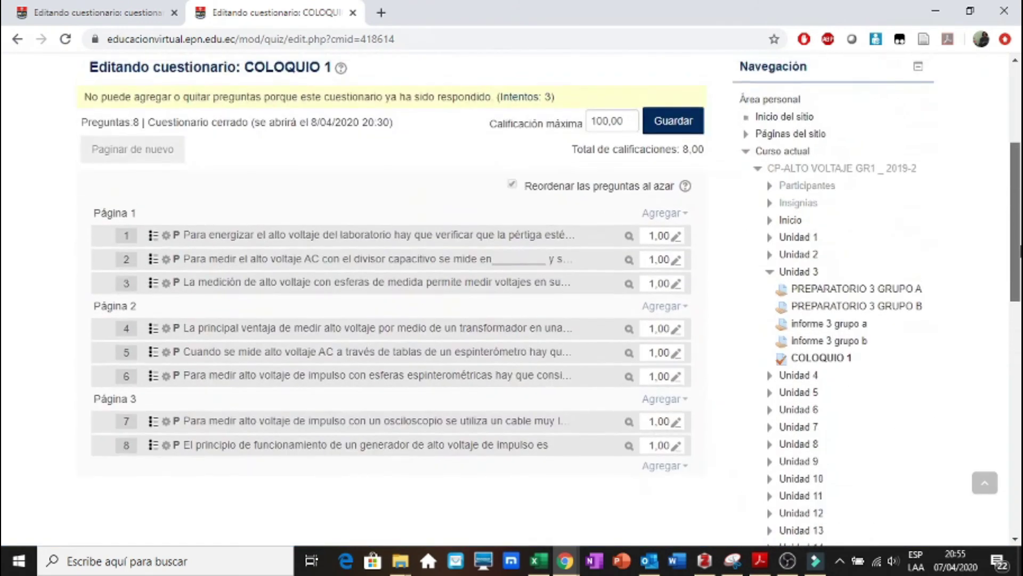
{"action": "left_click_drag", "start_coordinate": [1020, 251], "coordinate": [1020, 243]}
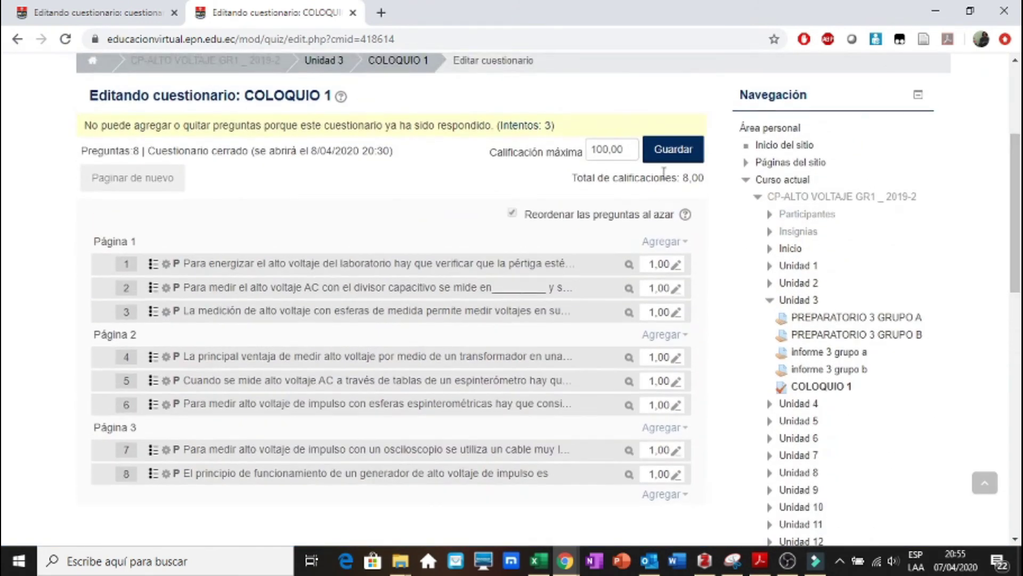
{"action": "left_click", "coordinate": [674, 160]}
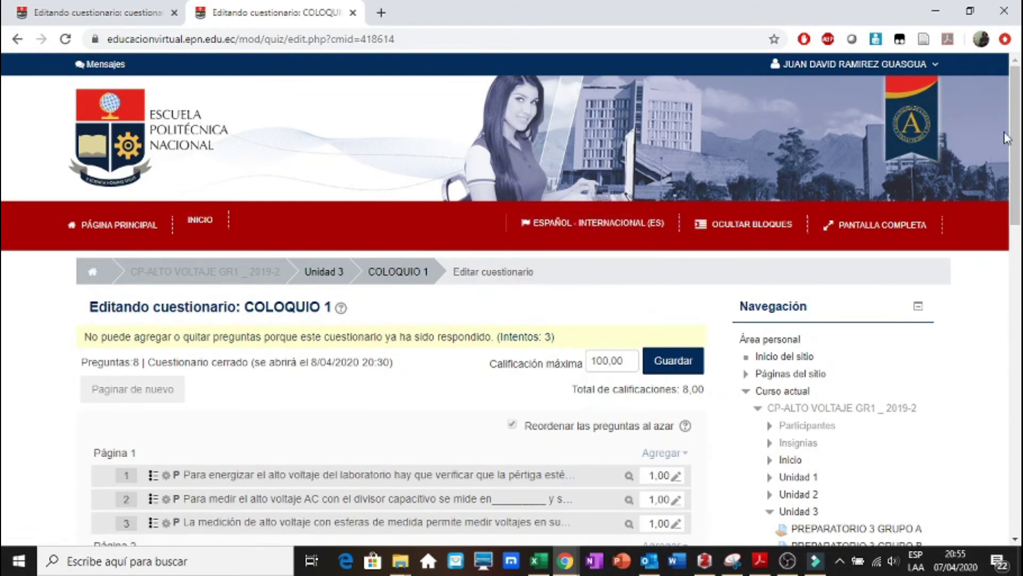
Open the COLOQUIO 1 quiz page and start a preview attempt, confirming the time limit notice
{"action": "left_click_drag", "start_coordinate": [1015, 133], "coordinate": [1015, 159]}
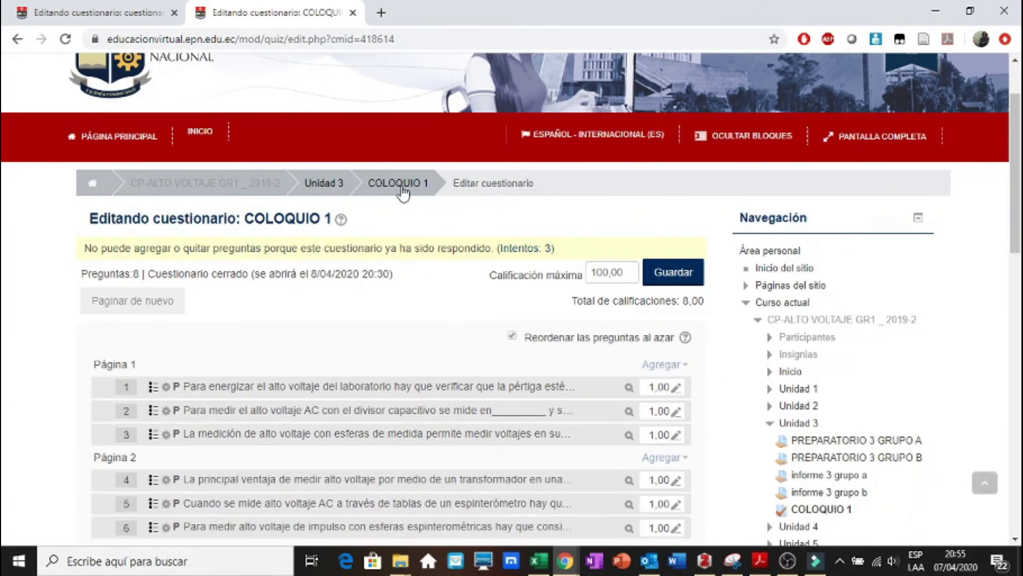
{"action": "left_click", "coordinate": [401, 187]}
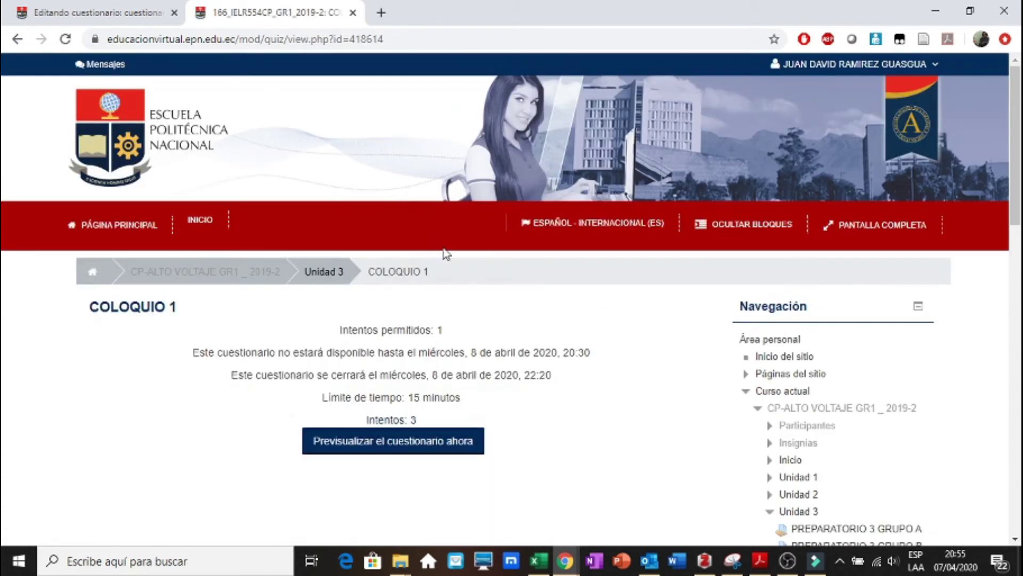
{"action": "left_click", "coordinate": [409, 454]}
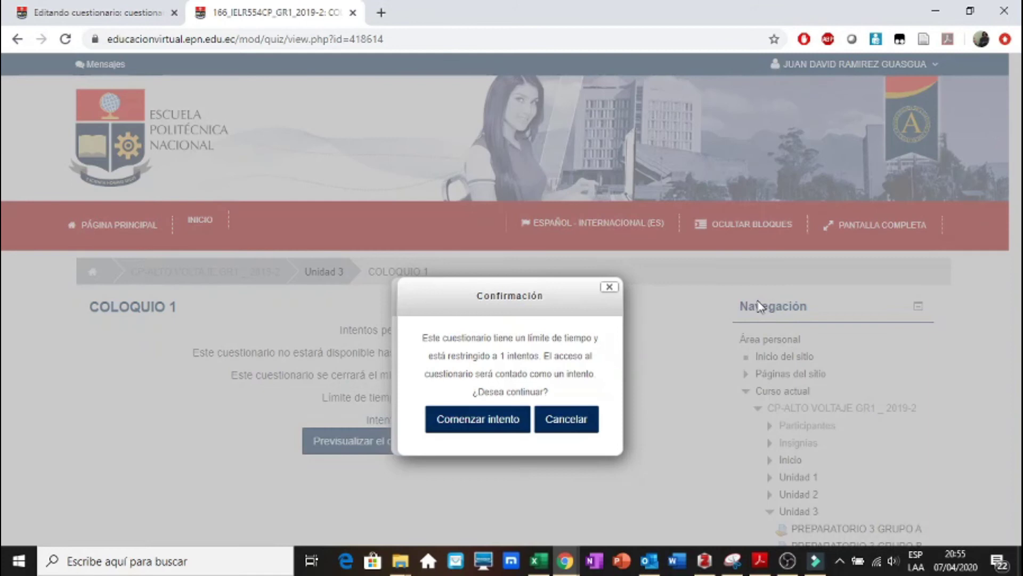
{"action": "left_click", "coordinate": [487, 423]}
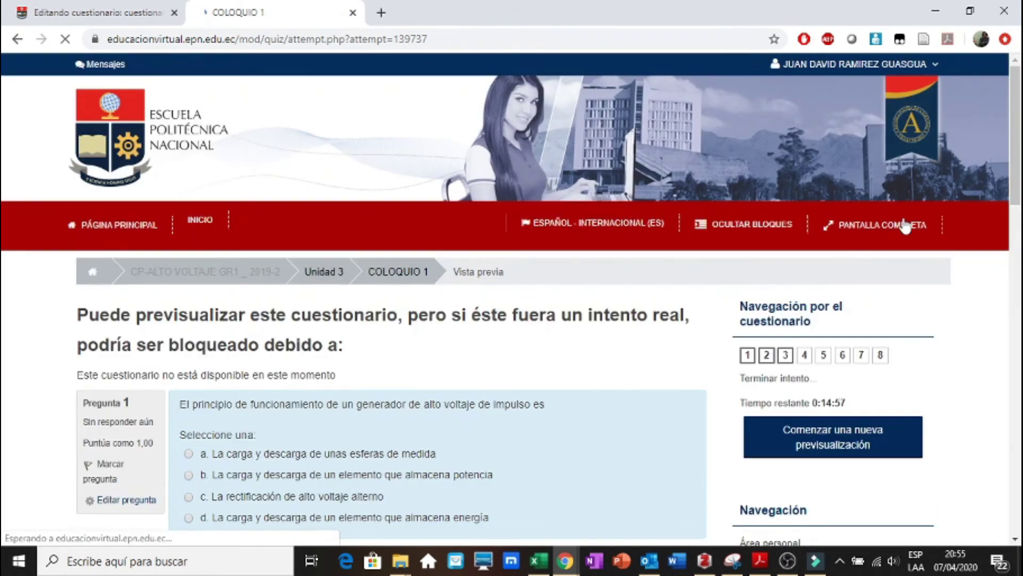
Answer Pregunta 1 with option c and Preguntas 2 and 3 with option a, and continue to the second page
{"action": "left_click_drag", "start_coordinate": [1018, 138], "coordinate": [1020, 214]}
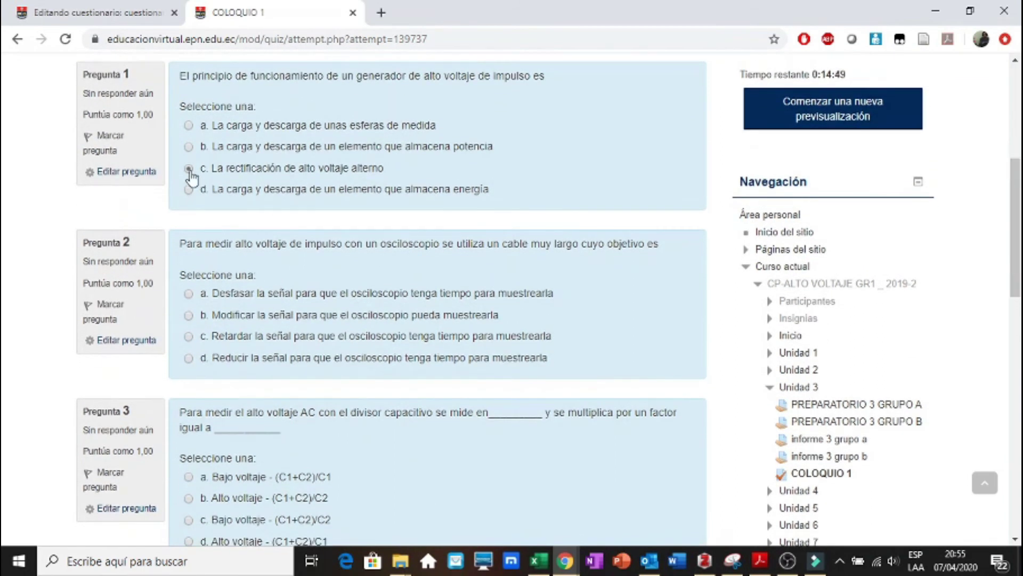
{"action": "left_click", "coordinate": [189, 294]}
{"action": "left_click", "coordinate": [189, 476]}
{"action": "left_click_drag", "start_coordinate": [1016, 259], "coordinate": [1019, 303]}
{"action": "left_click", "coordinate": [108, 456]}
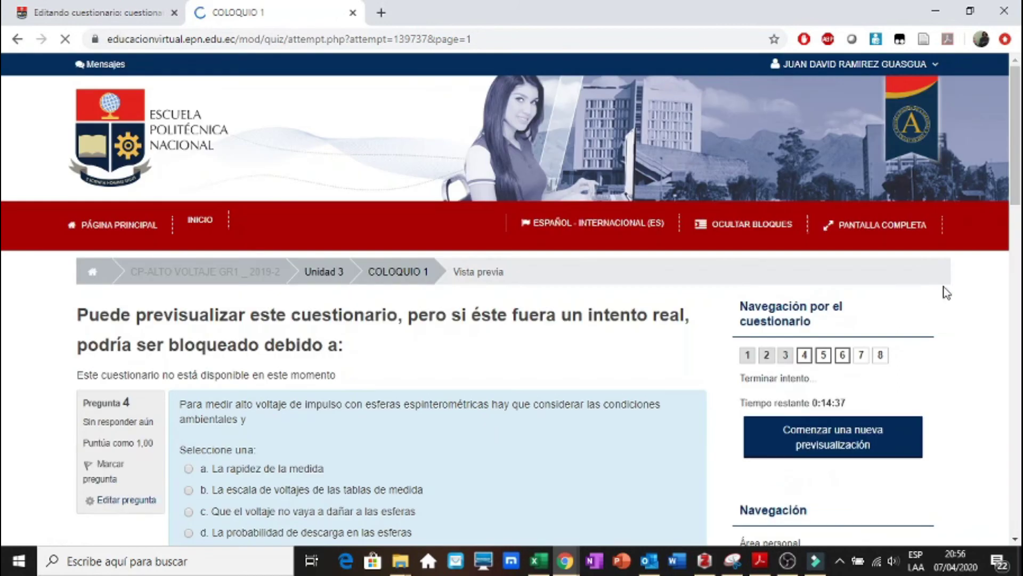
Answer Preguntas 4 to 6, choosing option b (PICO) for Pregunta 5 and option b for Pregunta 6, and continue to the third page
{"action": "scroll", "coordinate": [198, 112], "scroll_direction": "down", "scroll_amount": 7}
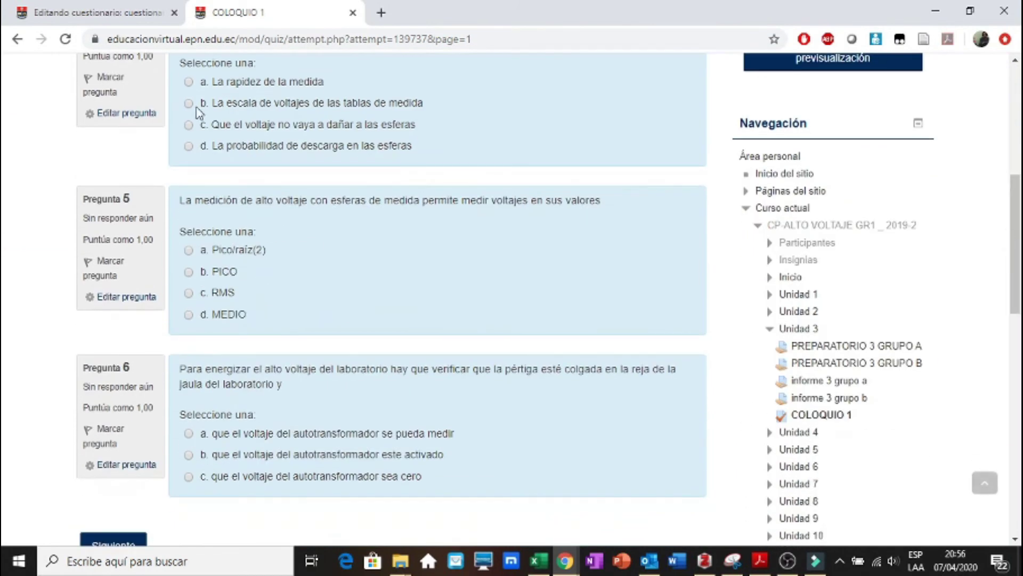
{"action": "left_click", "coordinate": [189, 272]}
{"action": "left_click", "coordinate": [189, 456]}
{"action": "left_click", "coordinate": [135, 538]}
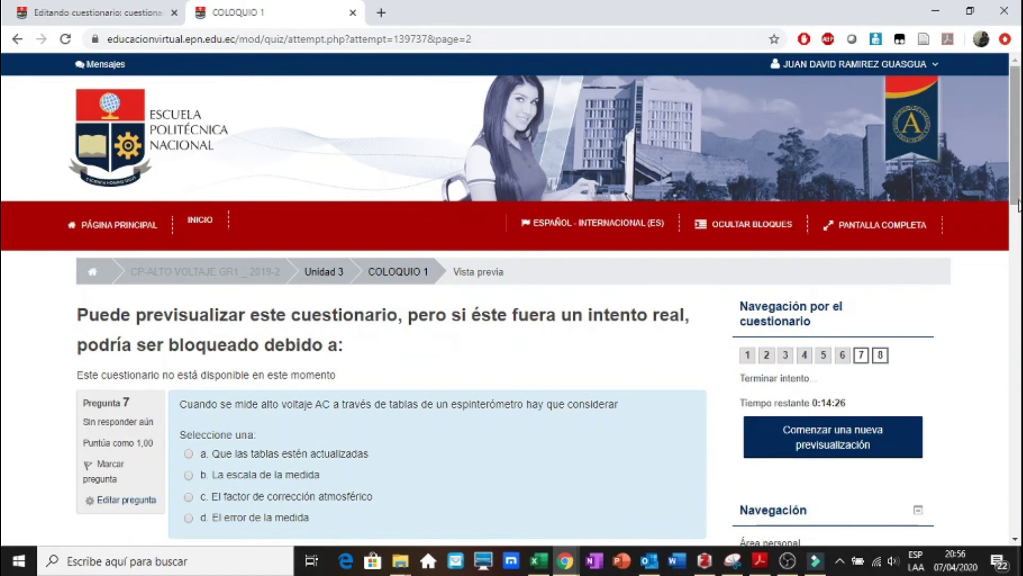
Answer Preguntas 7 and 8 on the third page with option b
{"action": "left_click_drag", "start_coordinate": [1015, 172], "coordinate": [1015, 234]}
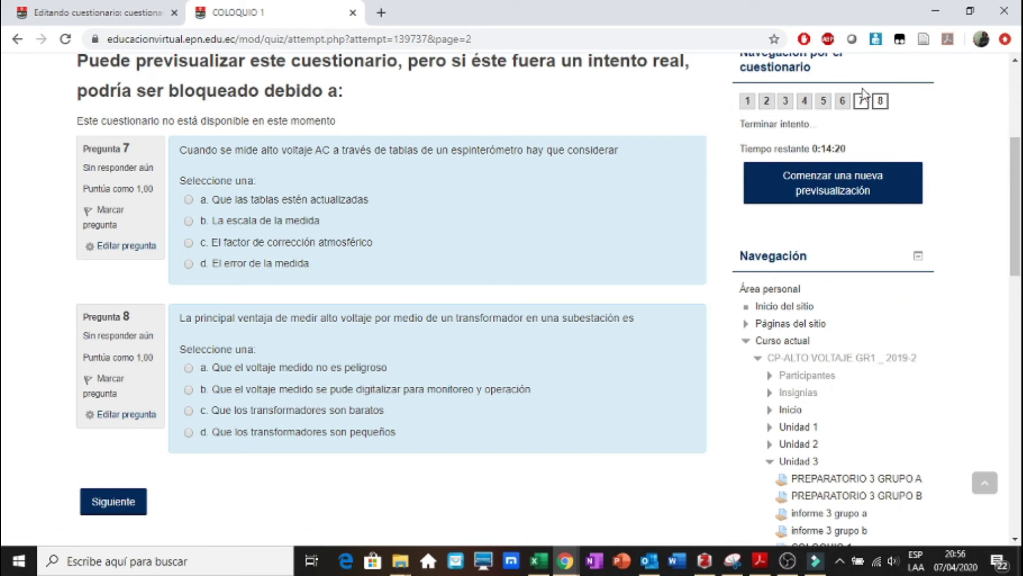
{"action": "left_click", "coordinate": [189, 221]}
{"action": "left_click", "coordinate": [189, 389]}
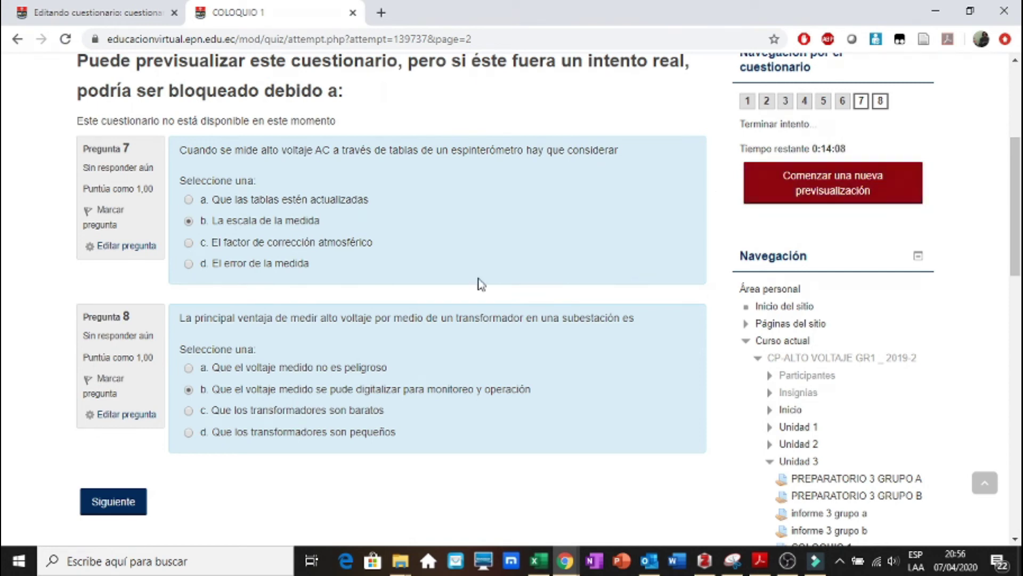
Continue from the third page to the attempt summary, submit all answers and confirm finishing the COLOQUIO 1 preview attempt
{"action": "left_click", "coordinate": [115, 512]}
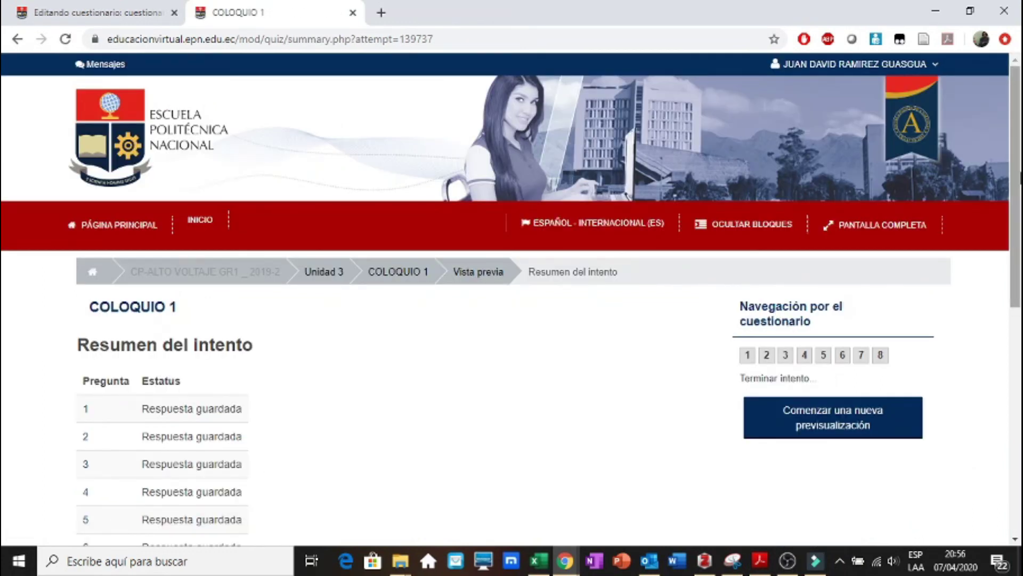
{"action": "scroll", "coordinate": [573, 368], "scroll_direction": "down", "scroll_amount": 4}
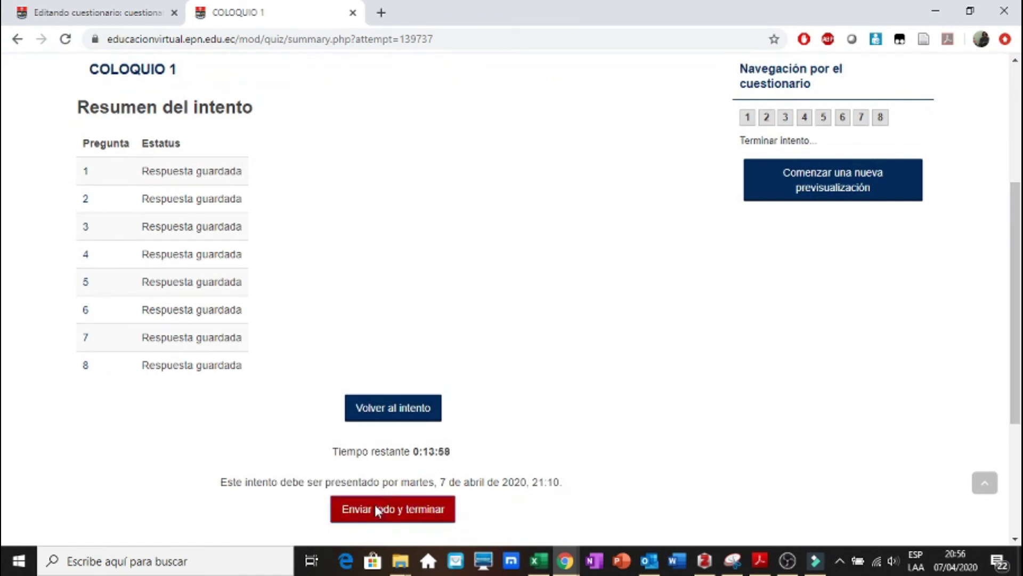
{"action": "left_click", "coordinate": [375, 504]}
{"action": "left_click", "coordinate": [487, 408]}
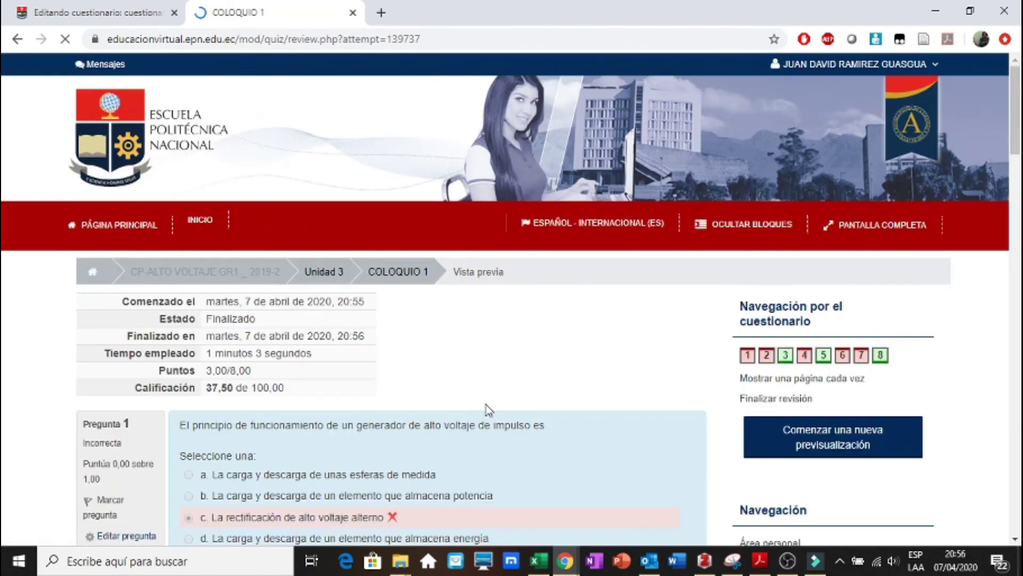
Review the submitted attempt, examining the score summary and the correct or incorrect answer feedback for each of the eight questions
{"action": "scroll", "coordinate": [895, 256], "scroll_direction": "down", "scroll_amount": 5}
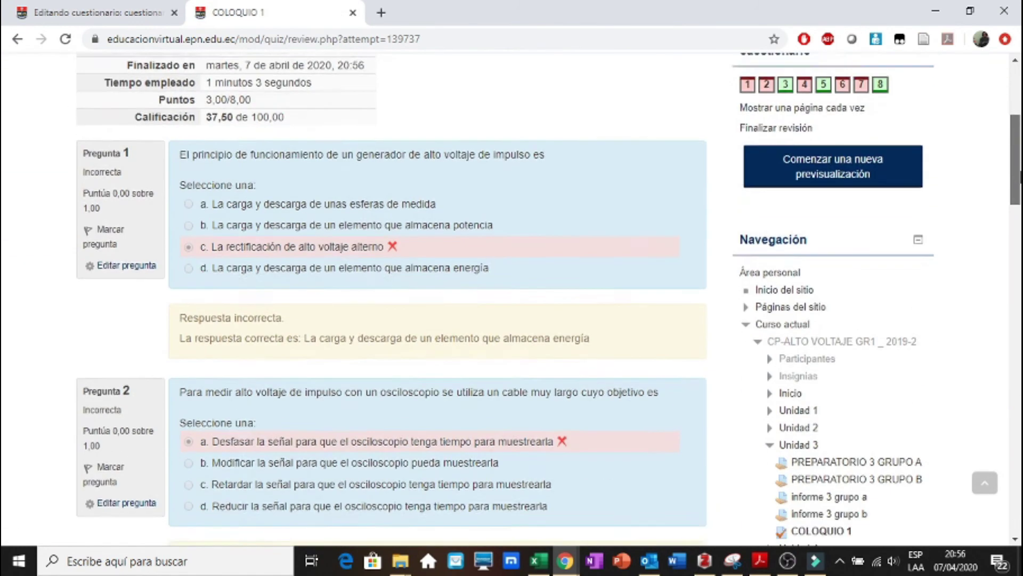
{"action": "scroll", "coordinate": [573, 107], "scroll_direction": "up", "scroll_amount": 1}
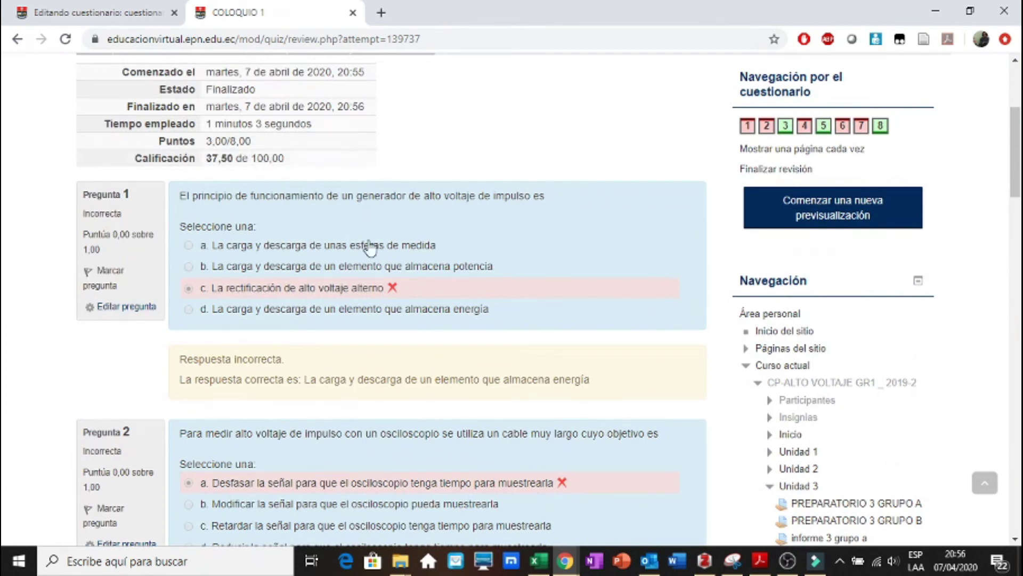
{"action": "scroll", "coordinate": [369, 246], "scroll_direction": "down", "scroll_amount": 8}
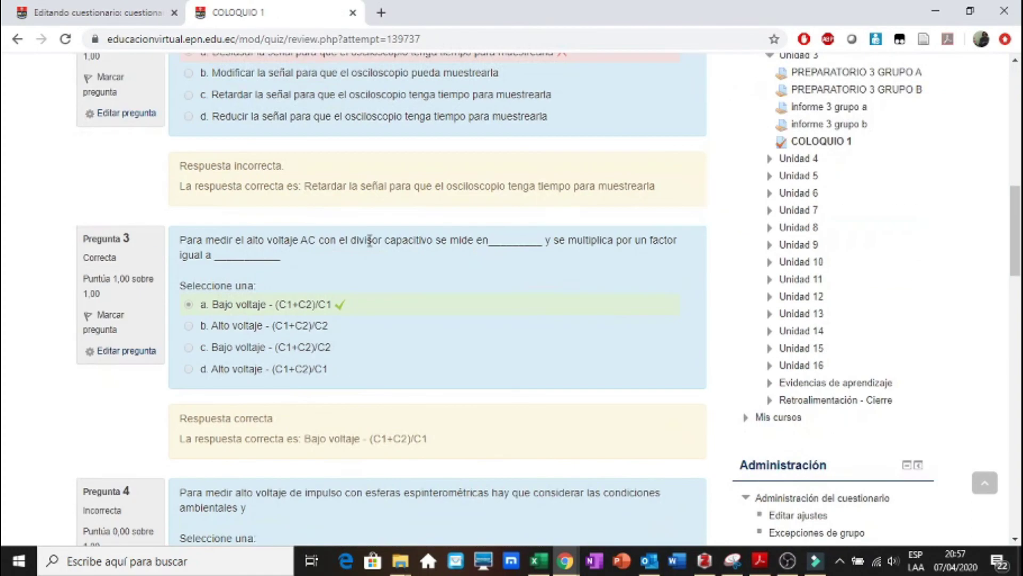
{"action": "scroll", "coordinate": [369, 241], "scroll_direction": "up", "scroll_amount": 8}
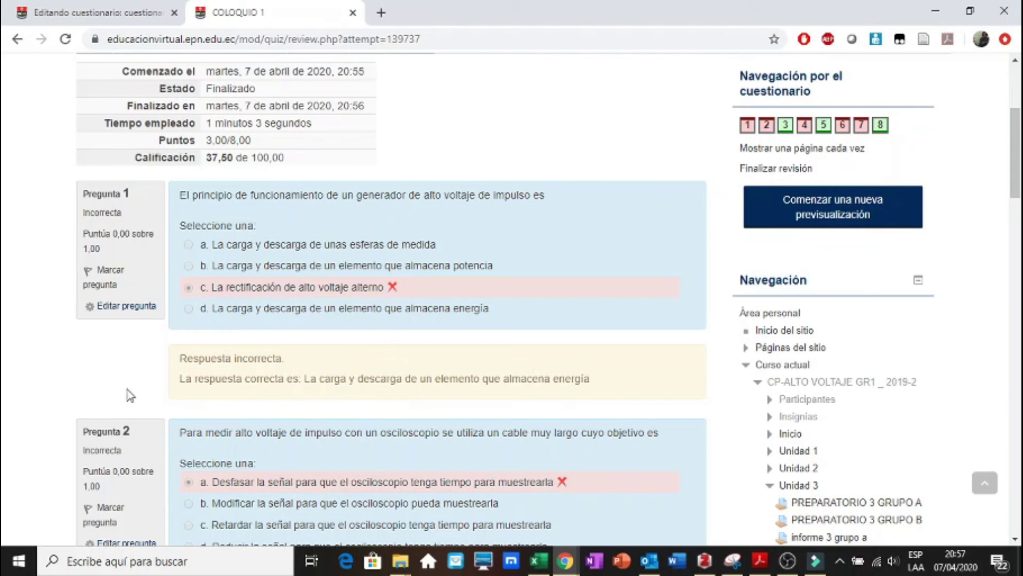
{"action": "scroll", "coordinate": [41, 377], "scroll_direction": "down", "scroll_amount": 20}
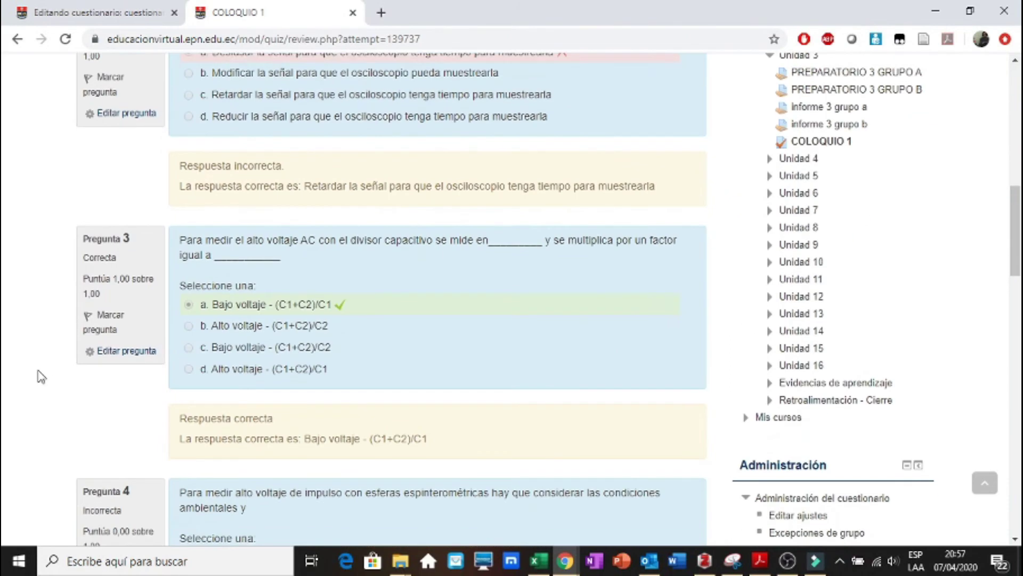
{"action": "scroll", "coordinate": [41, 376], "scroll_direction": "down", "scroll_amount": 3}
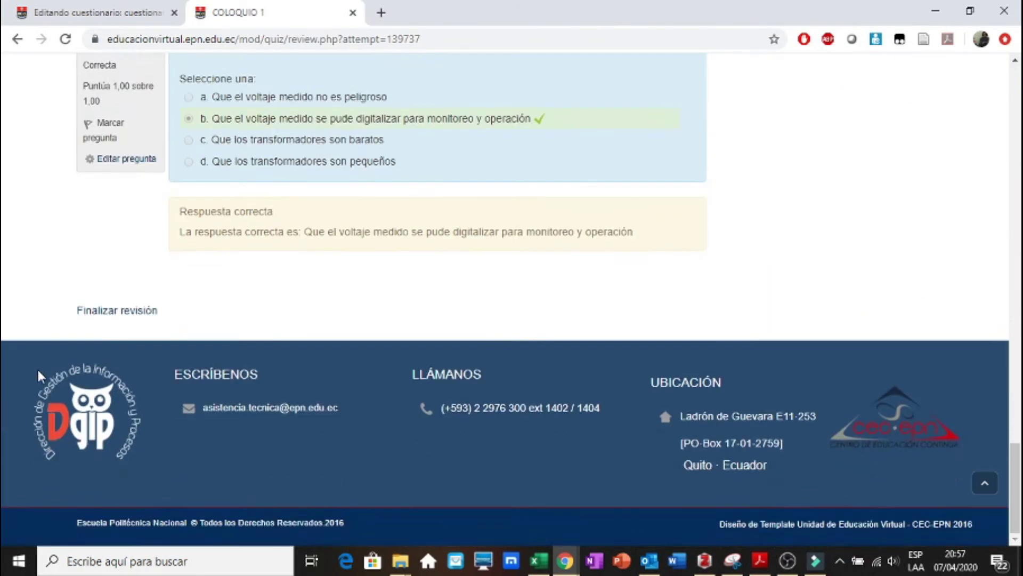
{"action": "scroll", "coordinate": [41, 376], "scroll_direction": "up", "scroll_amount": 20}
{"action": "scroll", "coordinate": [41, 376], "scroll_direction": "up", "scroll_amount": 10}
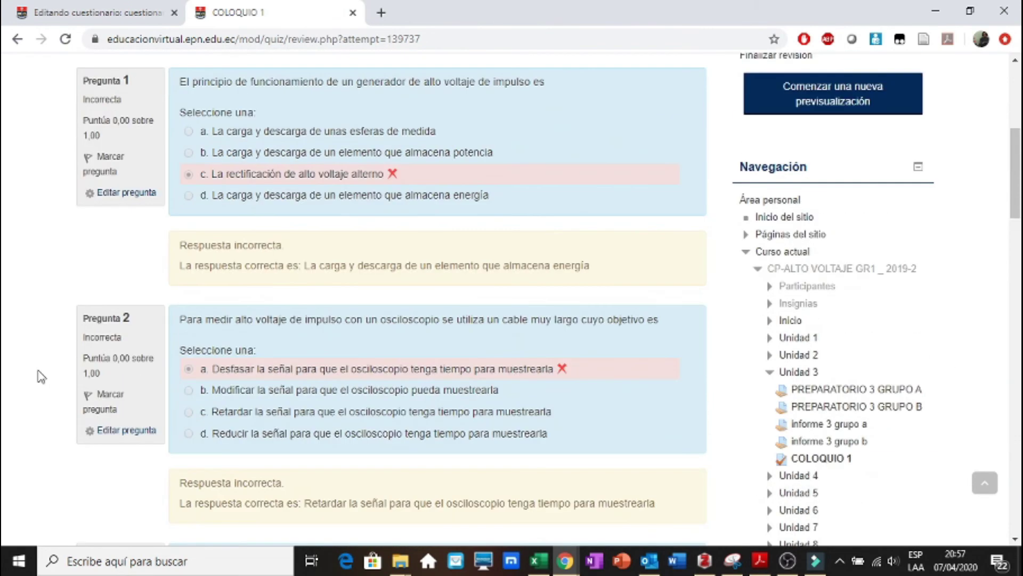
{"action": "scroll", "coordinate": [42, 377], "scroll_direction": "down", "scroll_amount": 15}
{"action": "scroll", "coordinate": [41, 377], "scroll_direction": "down", "scroll_amount": 10}
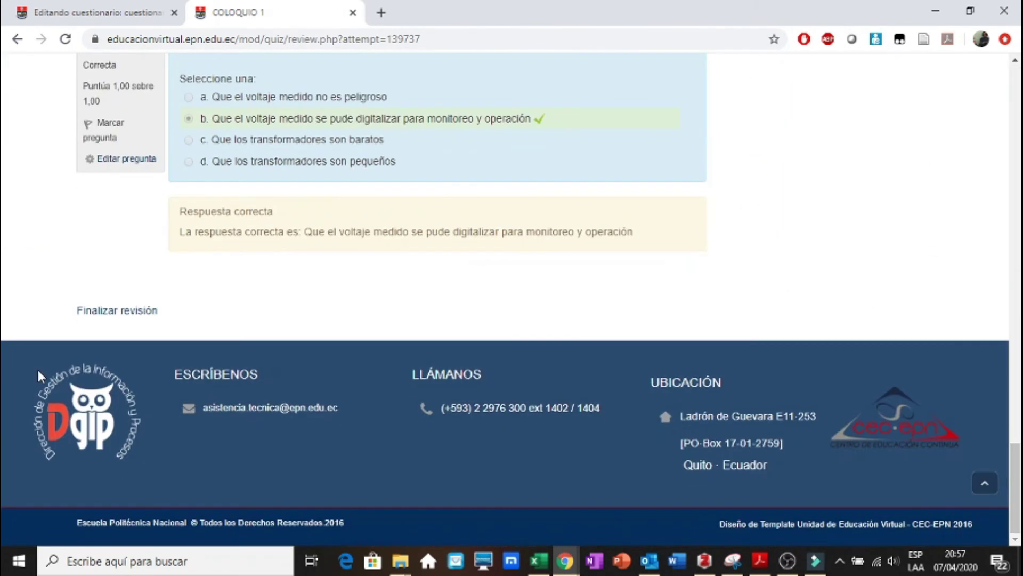
Finish the attempt review, check the final grade on the COLOQUIO 1 page and return to the course
{"action": "left_click", "coordinate": [118, 311]}
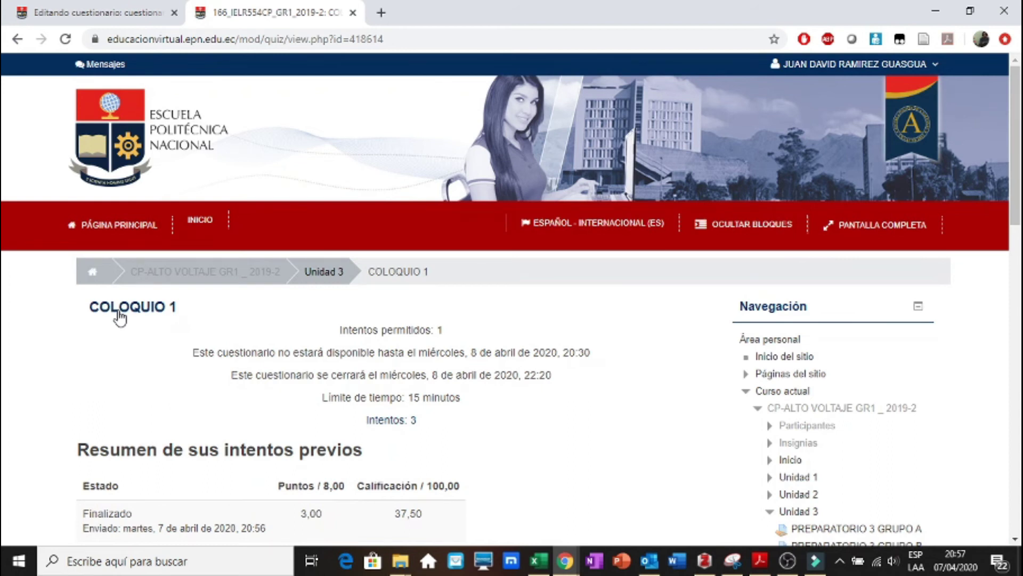
{"action": "scroll", "coordinate": [120, 317], "scroll_direction": "down", "scroll_amount": 6}
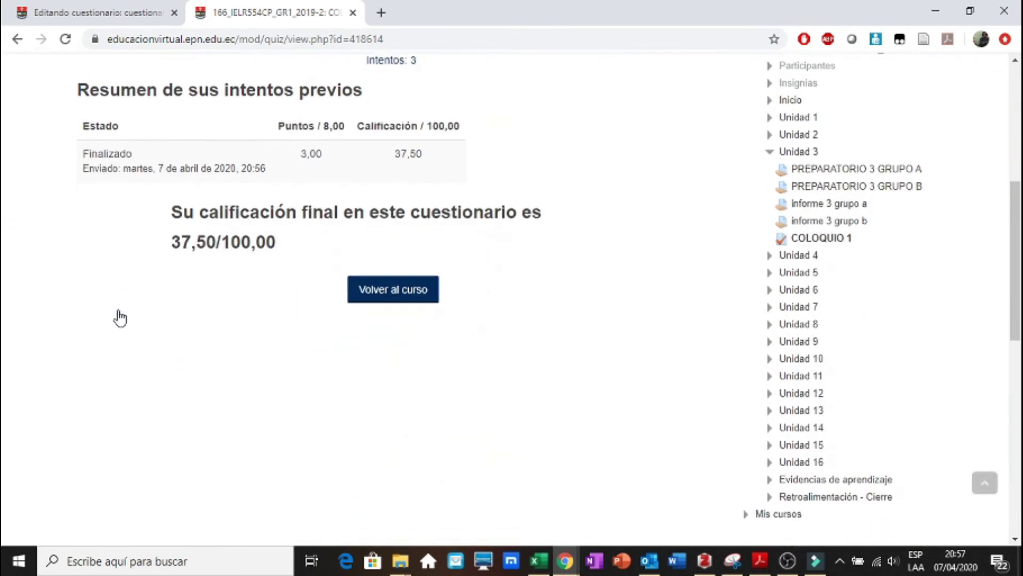
{"action": "left_click", "coordinate": [393, 291]}
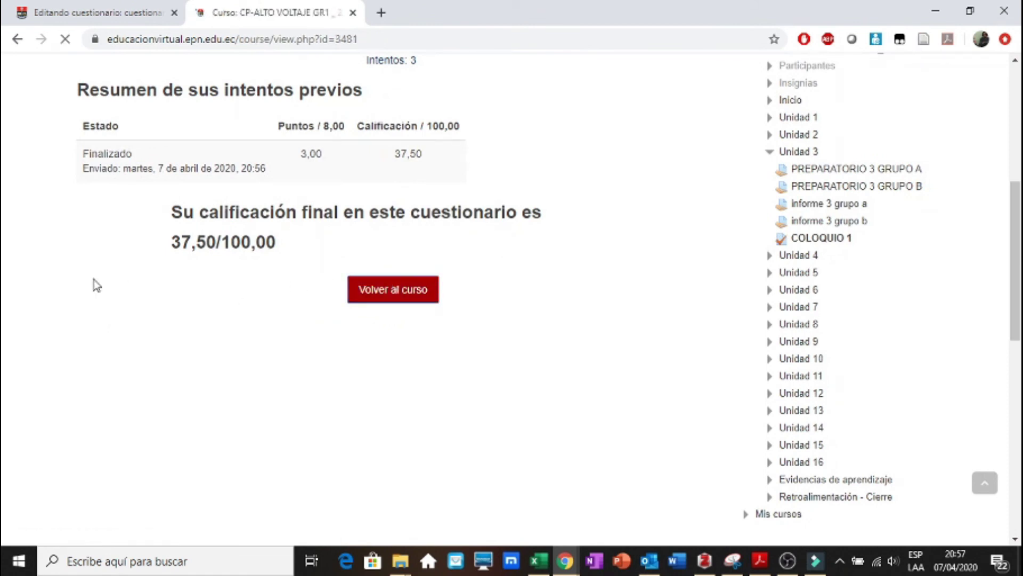
Open the course's grader report, examine the students' grades across all activities including COLOQUIO 1, and return to the course page
{"action": "scroll", "coordinate": [94, 280], "scroll_direction": "down", "scroll_amount": 15}
{"action": "scroll", "coordinate": [94, 279], "scroll_direction": "down", "scroll_amount": 8}
{"action": "scroll", "coordinate": [94, 279], "scroll_direction": "down", "scroll_amount": 8}
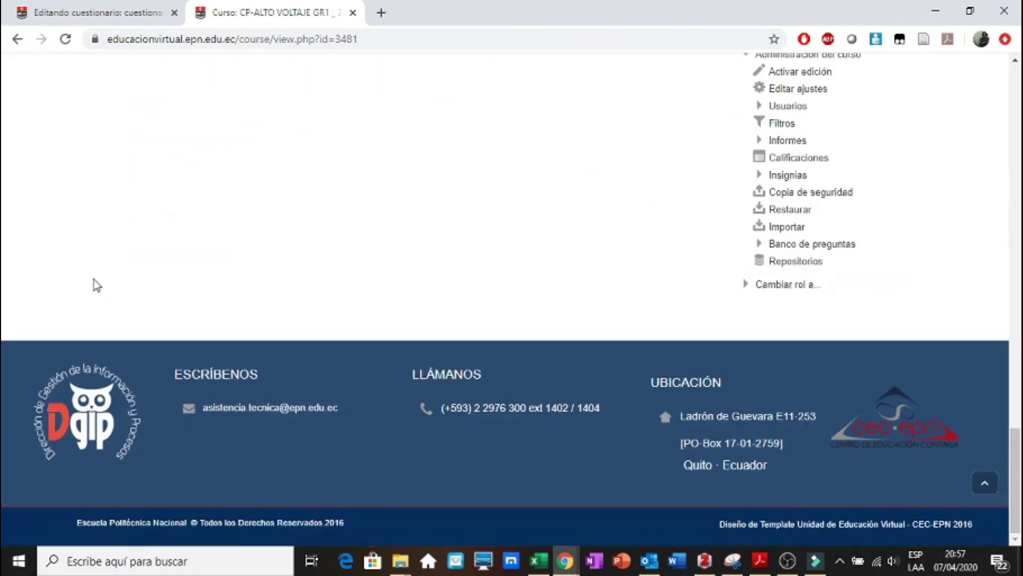
{"action": "left_click", "coordinate": [801, 159]}
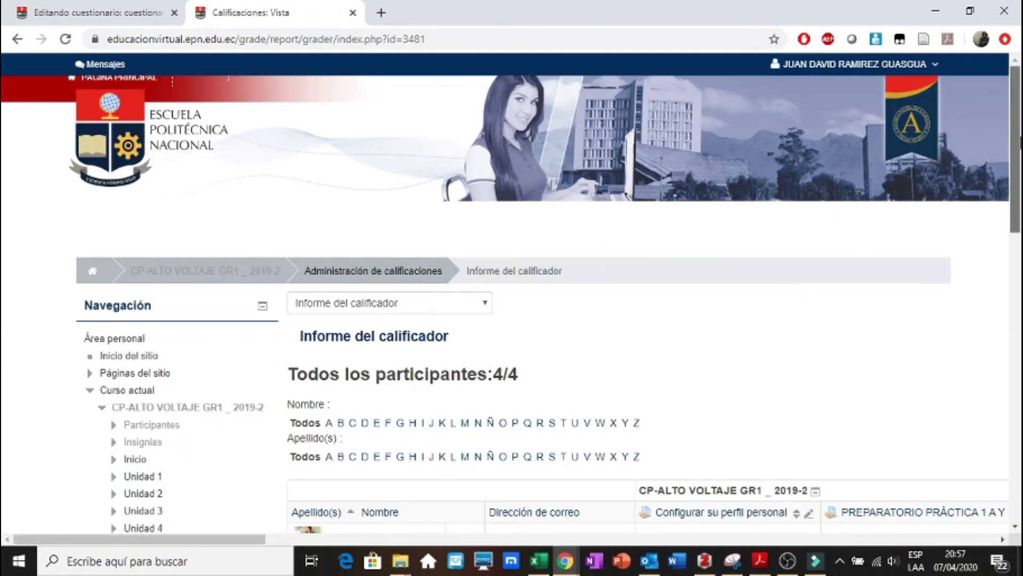
{"action": "scroll", "coordinate": [393, 393], "scroll_direction": "down", "scroll_amount": 5}
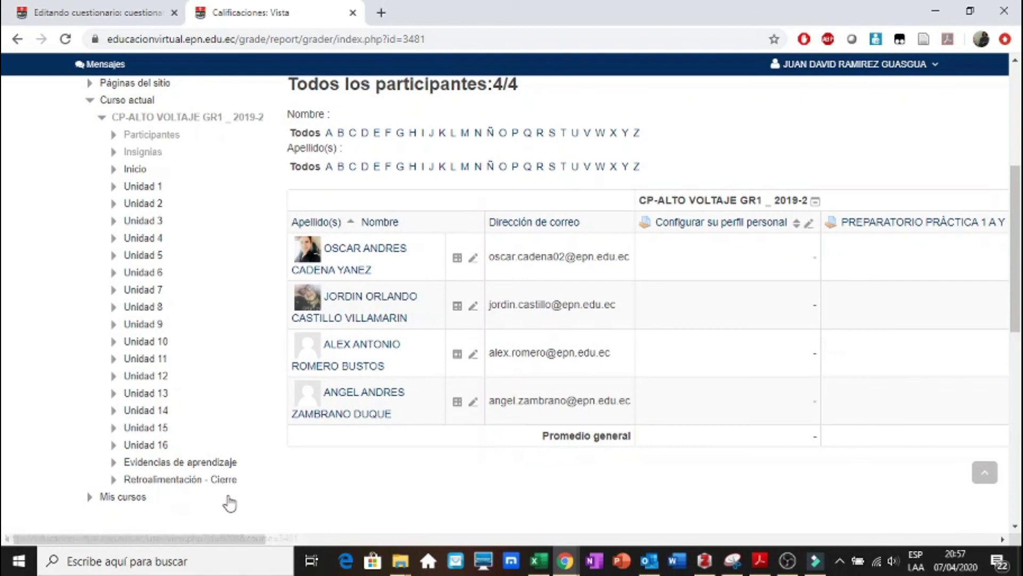
{"action": "left_click_drag", "start_coordinate": [205, 539], "coordinate": [936, 507]}
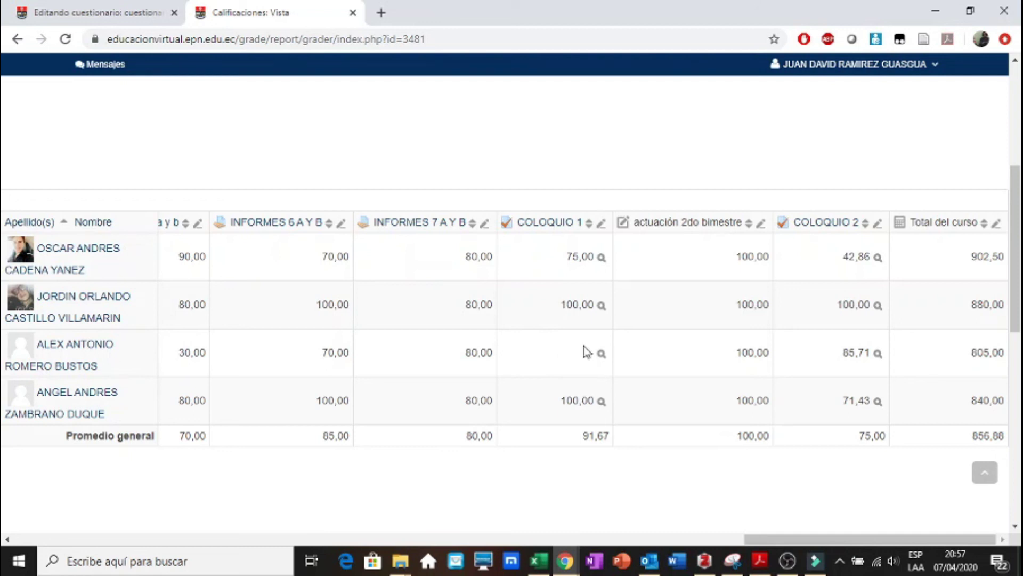
{"action": "left_click_drag", "start_coordinate": [750, 537], "coordinate": [5, 538]}
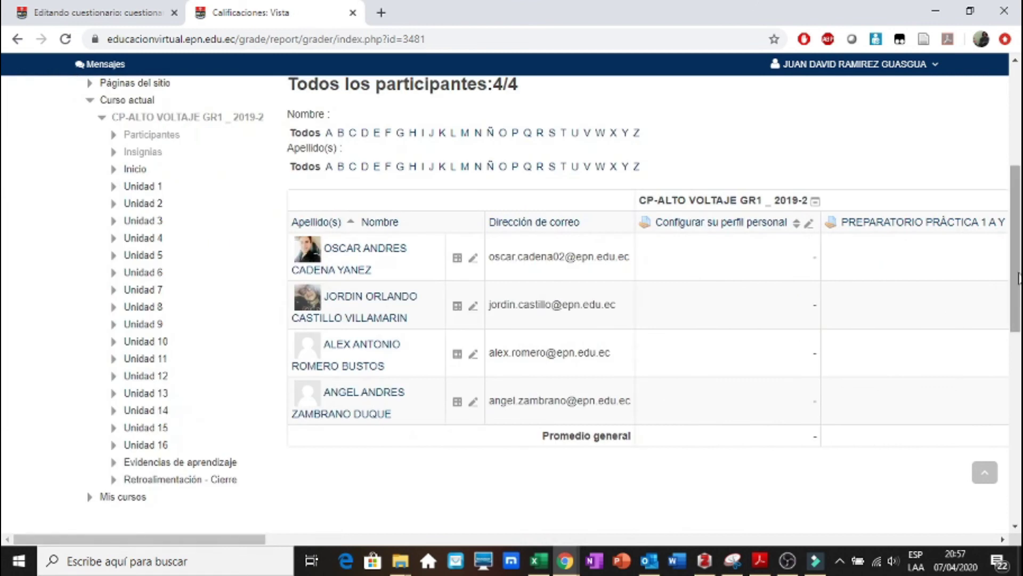
{"action": "left_click_drag", "start_coordinate": [1016, 293], "coordinate": [1016, 199]}
{"action": "left_click", "coordinate": [214, 258]}
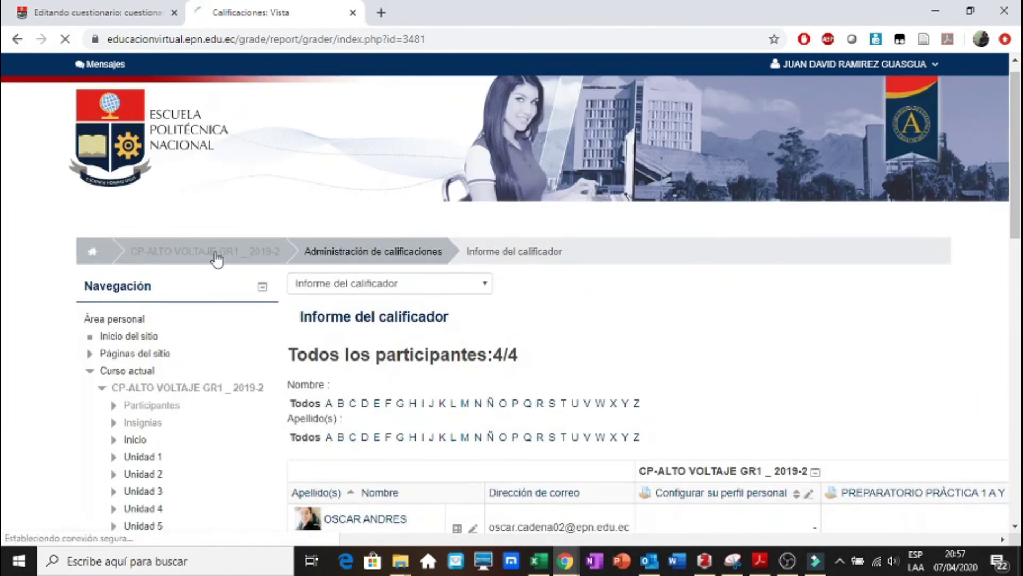
Switch back to the cuestionario 1 editing page, go to Unidad 1 of CP-ALTO VOLTAJE GR1_2020-1 and open the course's quiz list
{"action": "left_click", "coordinate": [88, 8]}
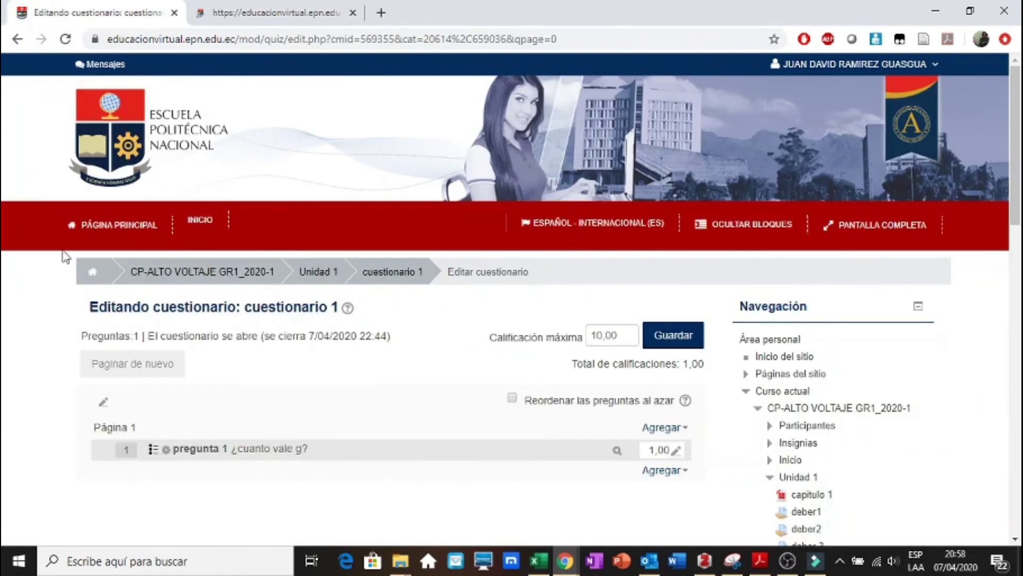
{"action": "left_click", "coordinate": [317, 272]}
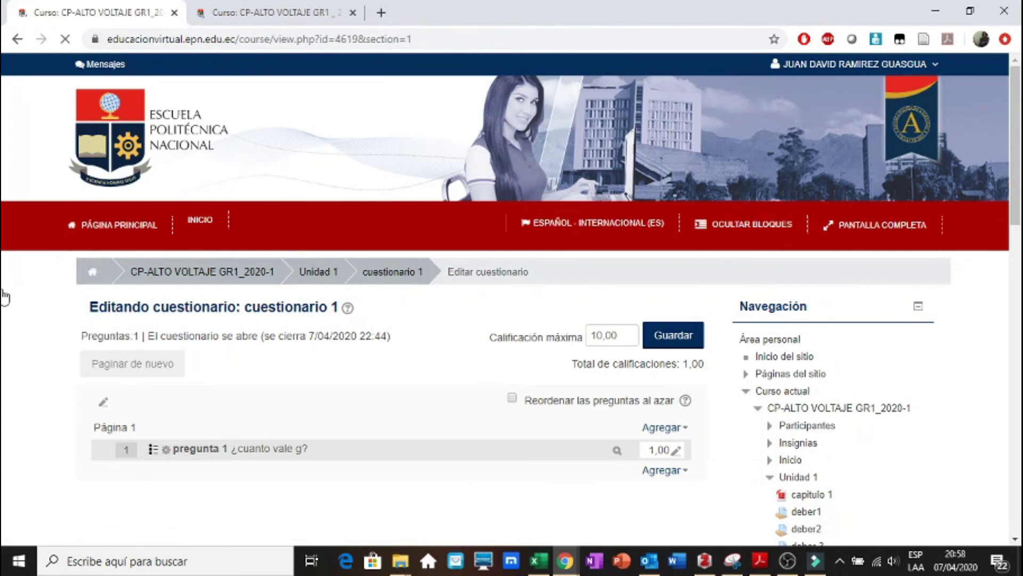
{"action": "scroll", "coordinate": [4, 295], "scroll_direction": "down", "scroll_amount": 6}
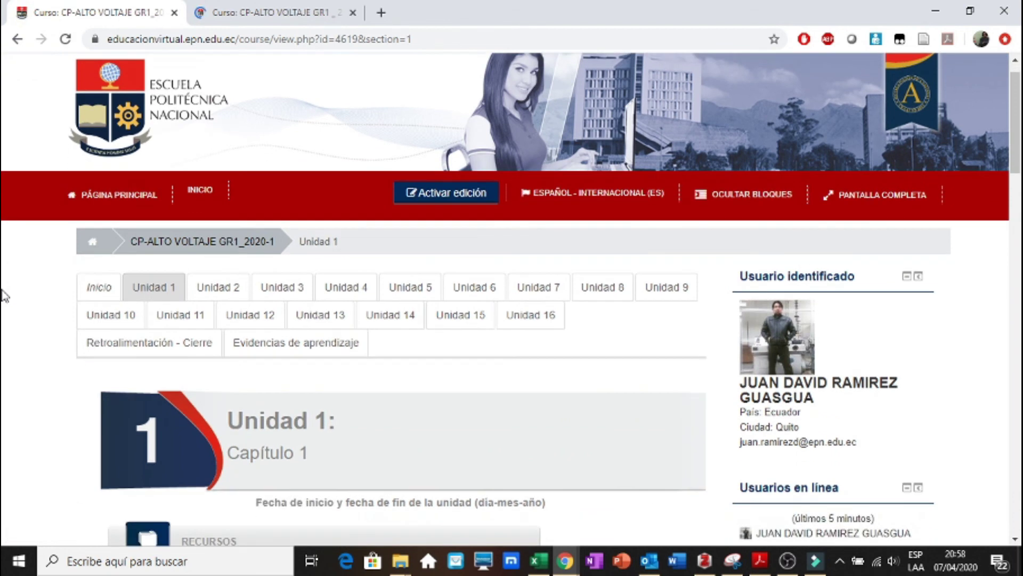
{"action": "scroll", "coordinate": [5, 296], "scroll_direction": "down", "scroll_amount": 10}
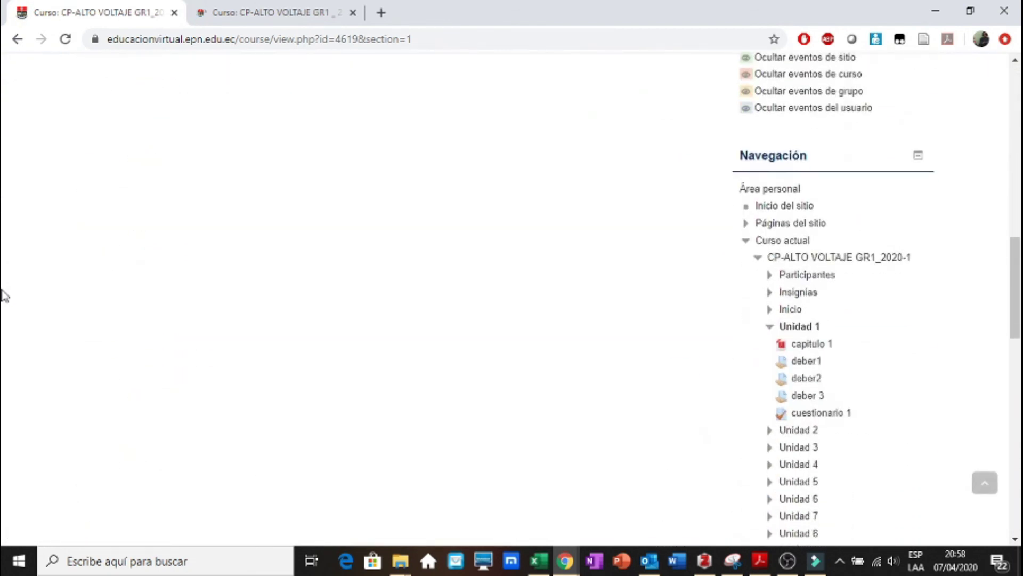
{"action": "scroll", "coordinate": [5, 296], "scroll_direction": "down", "scroll_amount": 9}
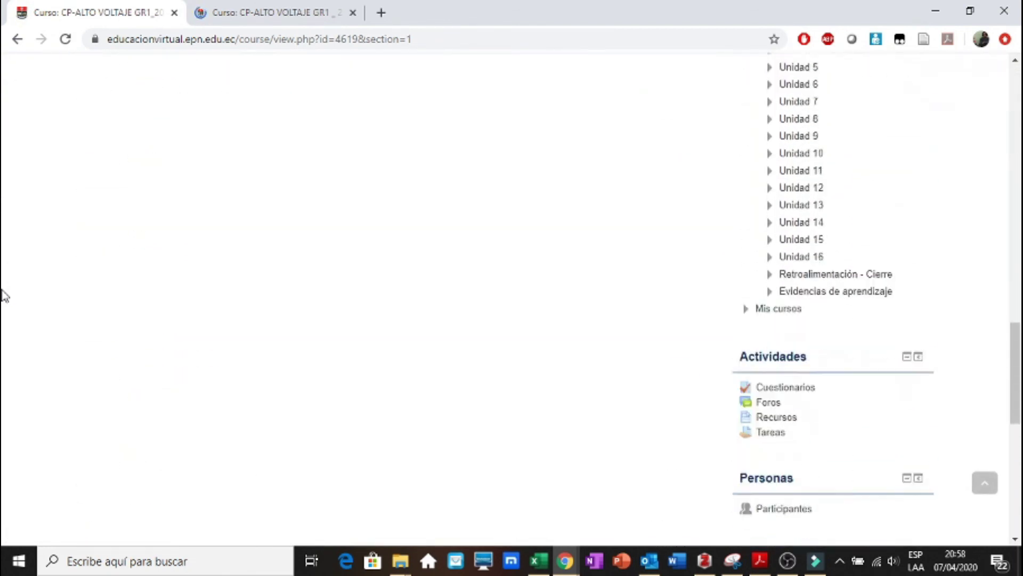
{"action": "scroll", "coordinate": [5, 296], "scroll_direction": "down", "scroll_amount": 1}
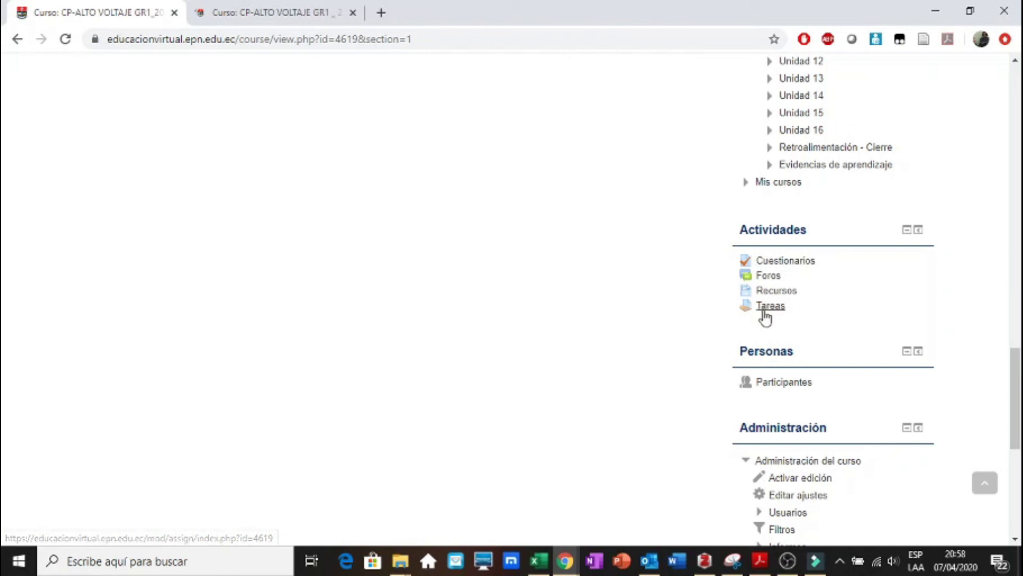
{"action": "left_click", "coordinate": [777, 266]}
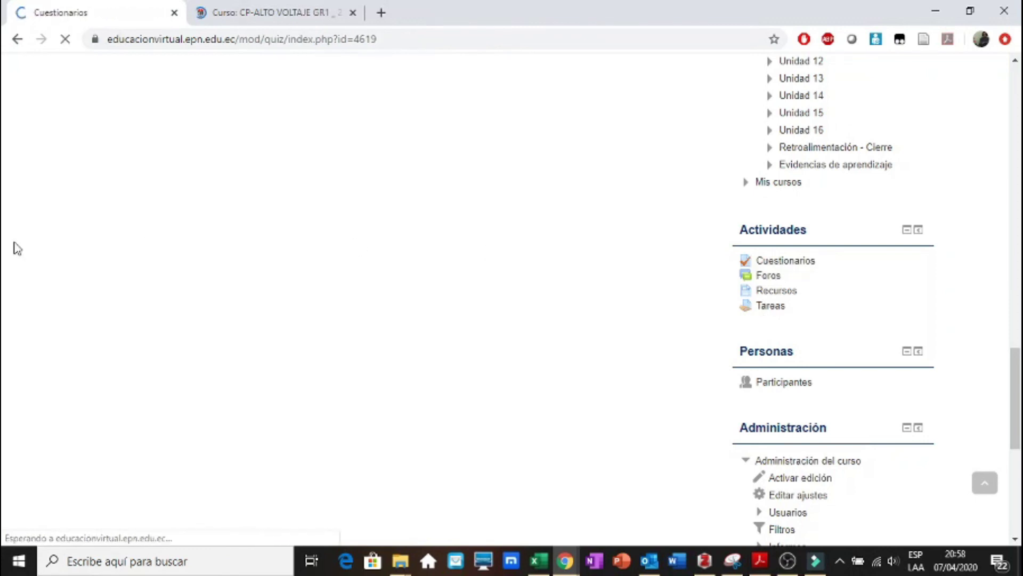
Open cuestionario 1 from the quiz list and check its allowed attempts, opening and closing dates and time limit
{"action": "scroll", "coordinate": [15, 248], "scroll_direction": "down", "scroll_amount": 1}
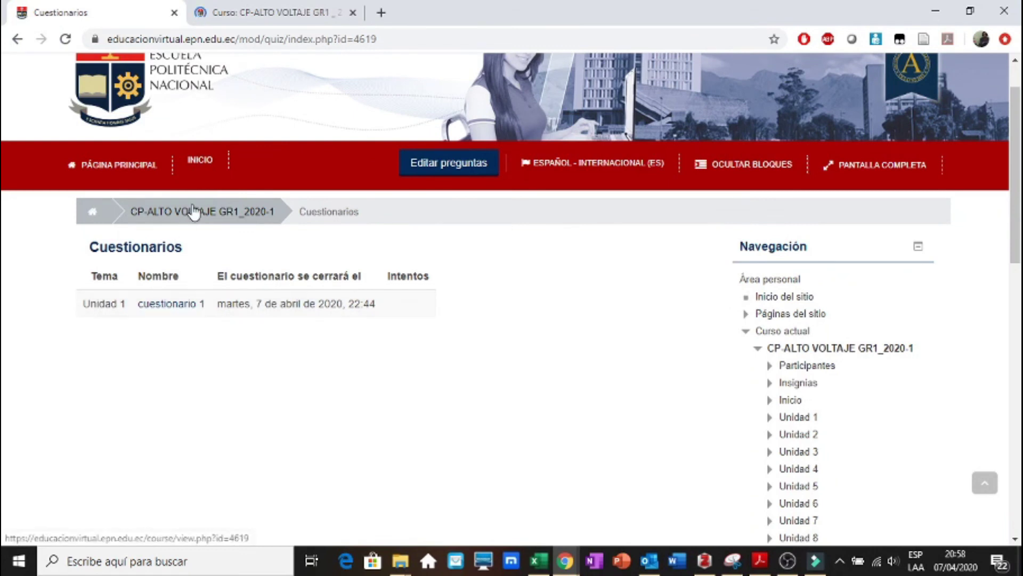
{"action": "left_click", "coordinate": [160, 303]}
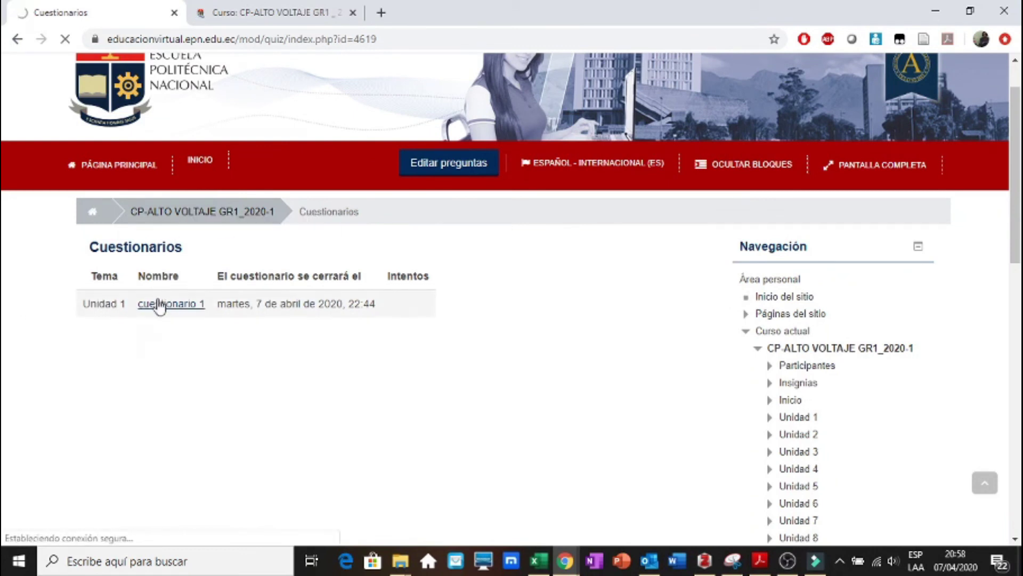
{"action": "scroll", "coordinate": [4, 305], "scroll_direction": "down", "scroll_amount": 2}
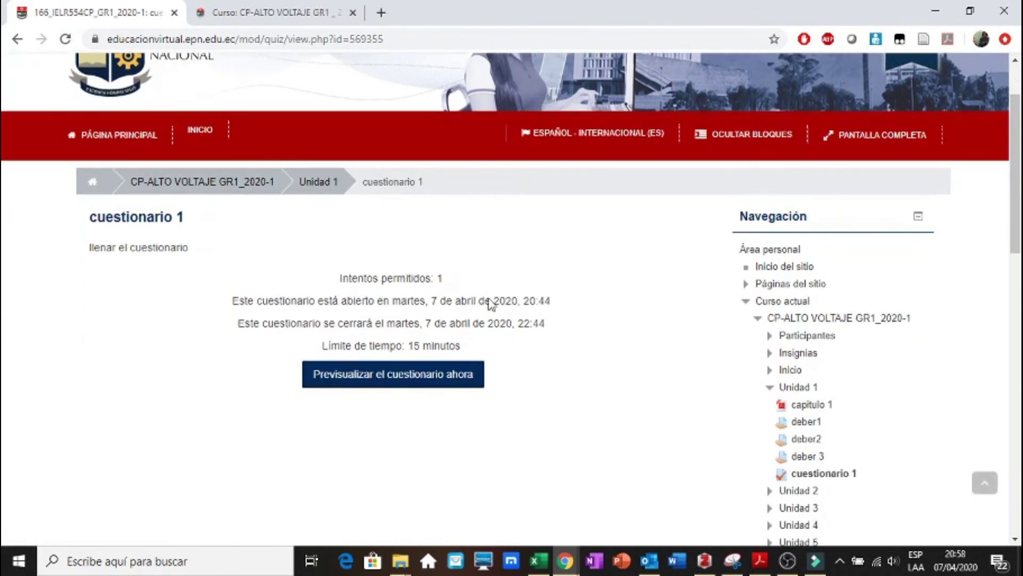
Return to the CP-ALTO VOLTAJE GR1_2020-1 course page and open its list of assignments to view their due dates and submissions
{"action": "left_click", "coordinate": [219, 197]}
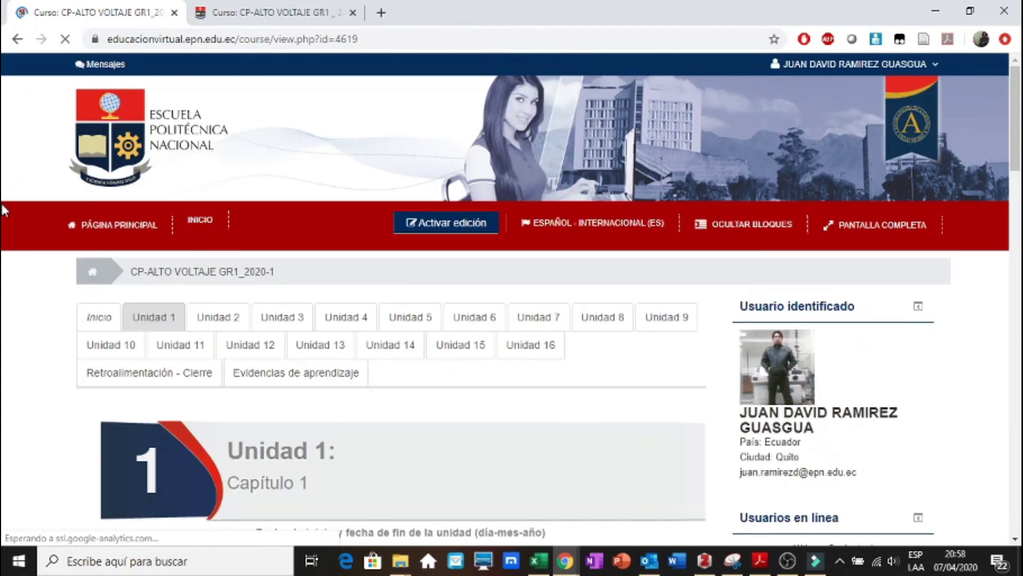
{"action": "scroll", "coordinate": [4, 209], "scroll_direction": "down", "scroll_amount": 5}
{"action": "scroll", "coordinate": [4, 209], "scroll_direction": "down", "scroll_amount": 8}
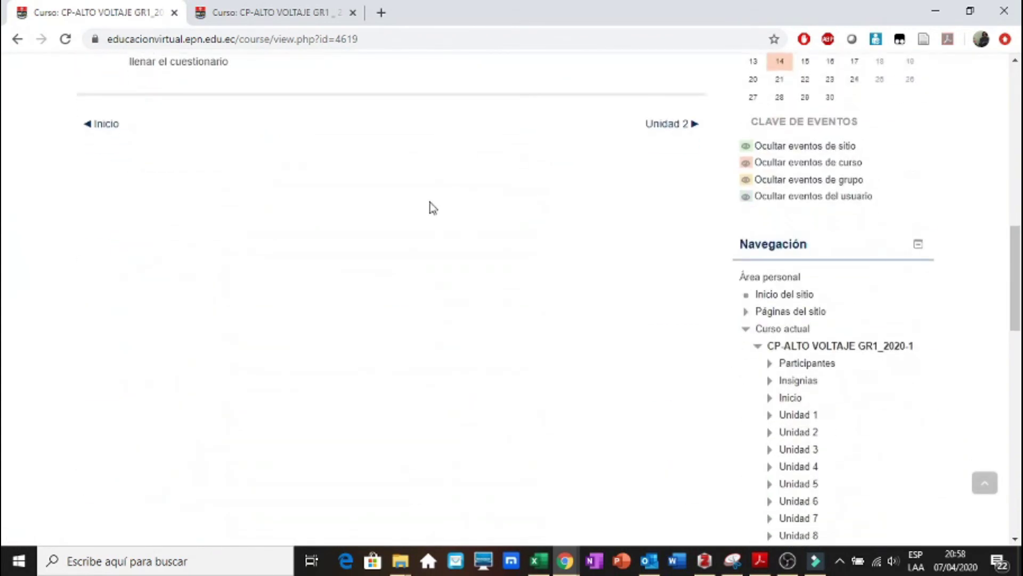
{"action": "left_click_drag", "start_coordinate": [1018, 274], "coordinate": [1018, 401]}
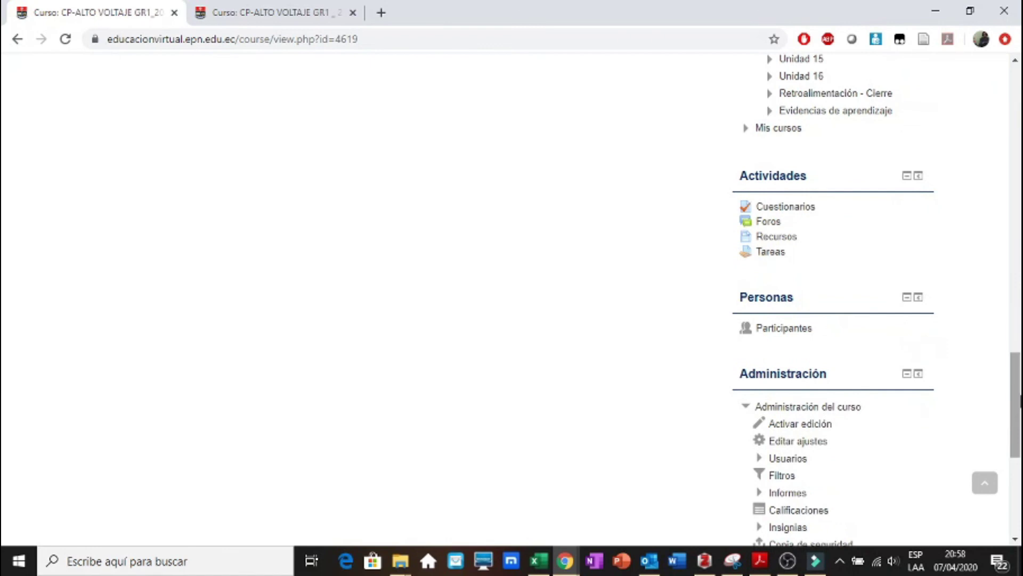
{"action": "left_click", "coordinate": [767, 257]}
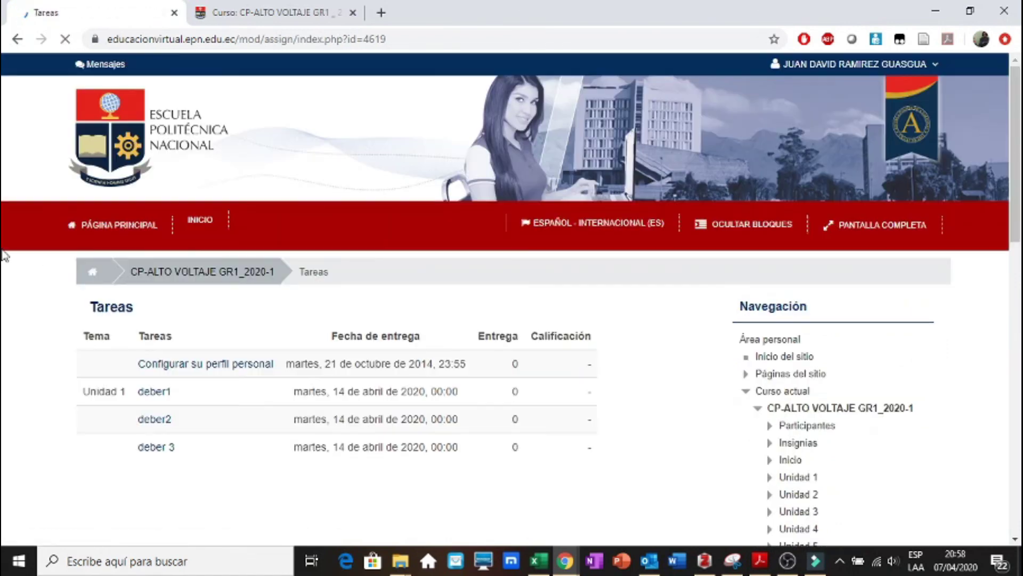
{"action": "scroll", "coordinate": [5, 261], "scroll_direction": "down", "scroll_amount": 2}
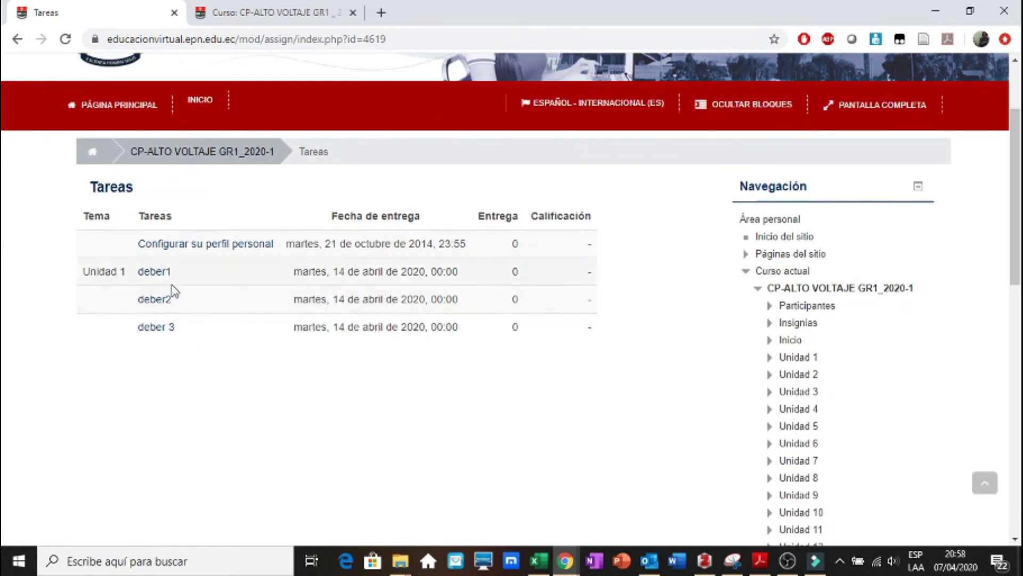
Return to the CP-ALTO VOLTAJE GR1_2020-1 course page and check the calendar's highlighted events on 7 and 14 April 2020
{"action": "left_click", "coordinate": [203, 151]}
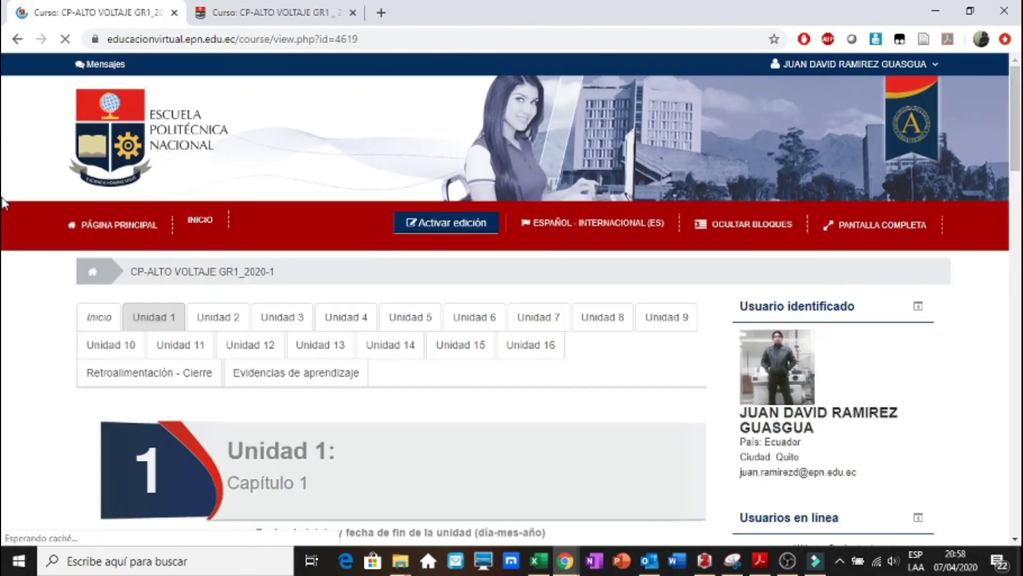
{"action": "scroll", "coordinate": [3, 203], "scroll_direction": "down", "scroll_amount": 8}
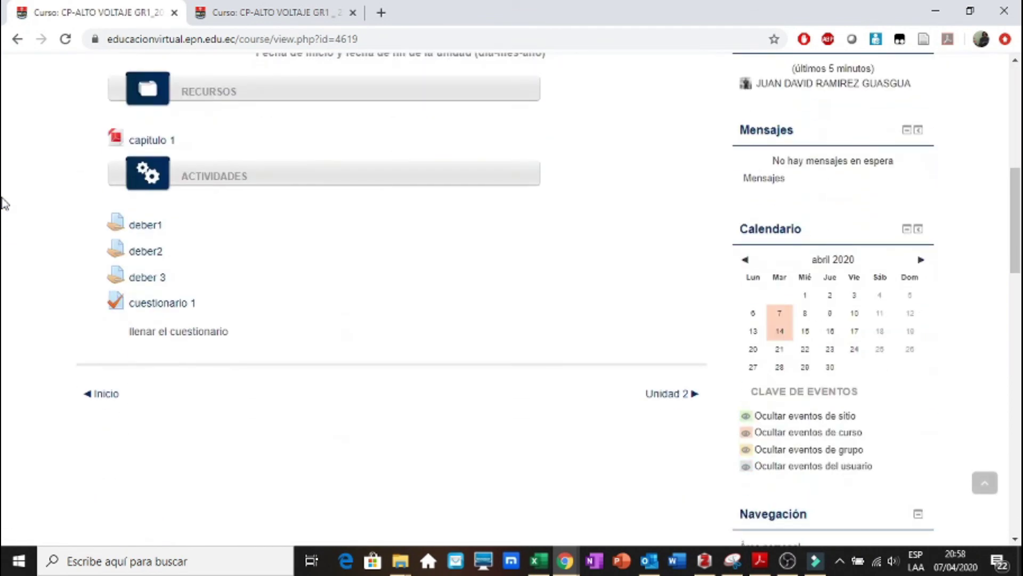
{"action": "scroll", "coordinate": [3, 203], "scroll_direction": "up", "scroll_amount": 1}
{"action": "scroll", "coordinate": [4, 203], "scroll_direction": "down", "scroll_amount": 2}
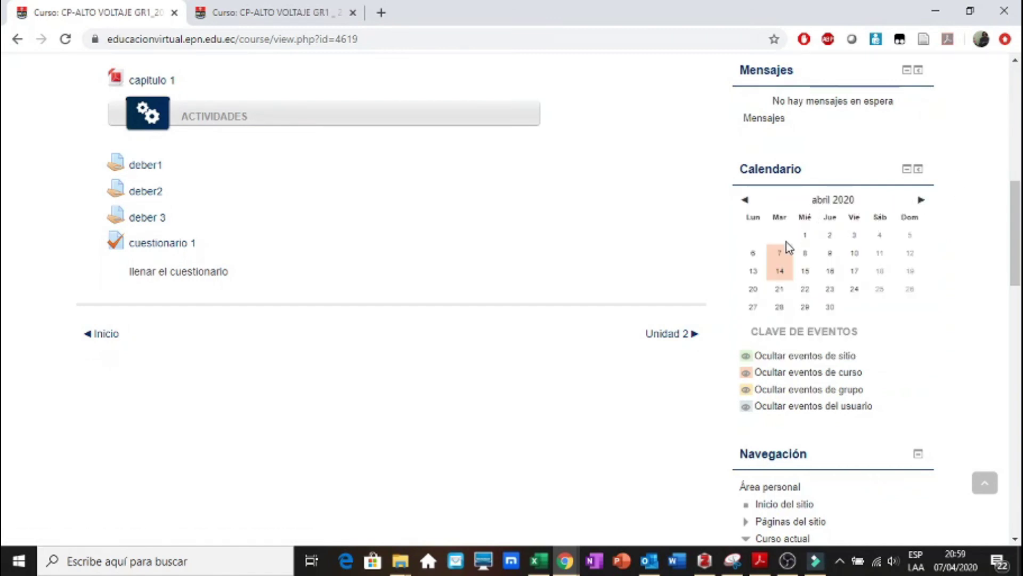
{"action": "mouse_move", "coordinate": [786, 255]}
{"action": "mouse_move", "coordinate": [778, 278]}
{"action": "scroll", "coordinate": [604, 261], "scroll_direction": "up", "scroll_amount": 8}
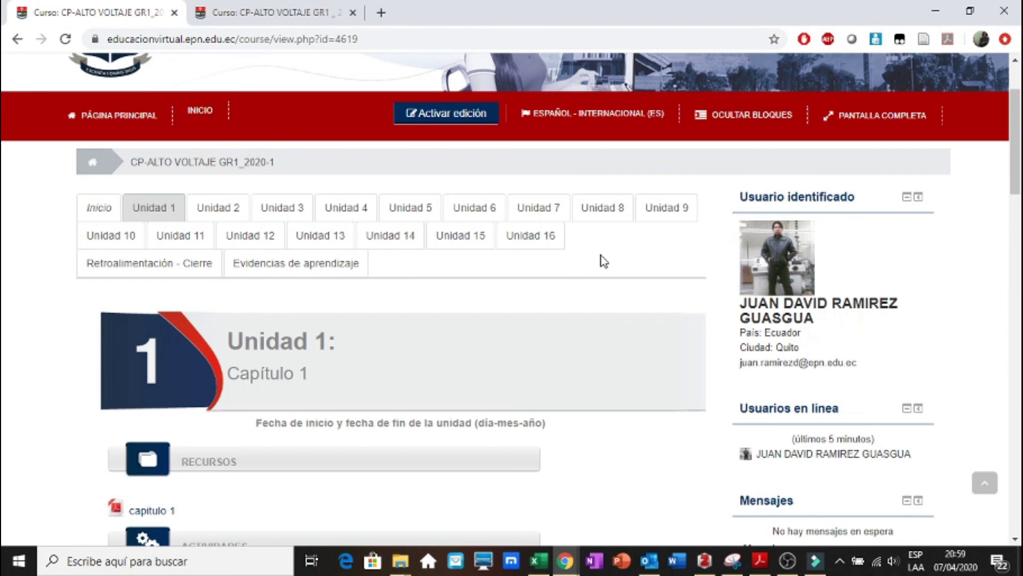
{"action": "scroll", "coordinate": [604, 261], "scroll_direction": "down", "scroll_amount": 4}
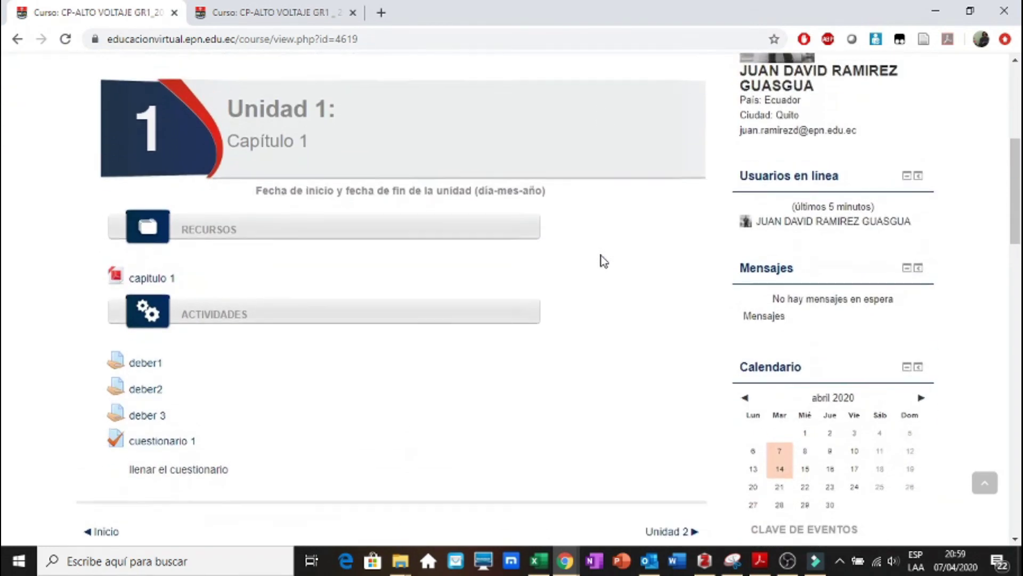
{"action": "scroll", "coordinate": [604, 262], "scroll_direction": "up", "scroll_amount": 3}
{"action": "scroll", "coordinate": [604, 261], "scroll_direction": "down", "scroll_amount": 5}
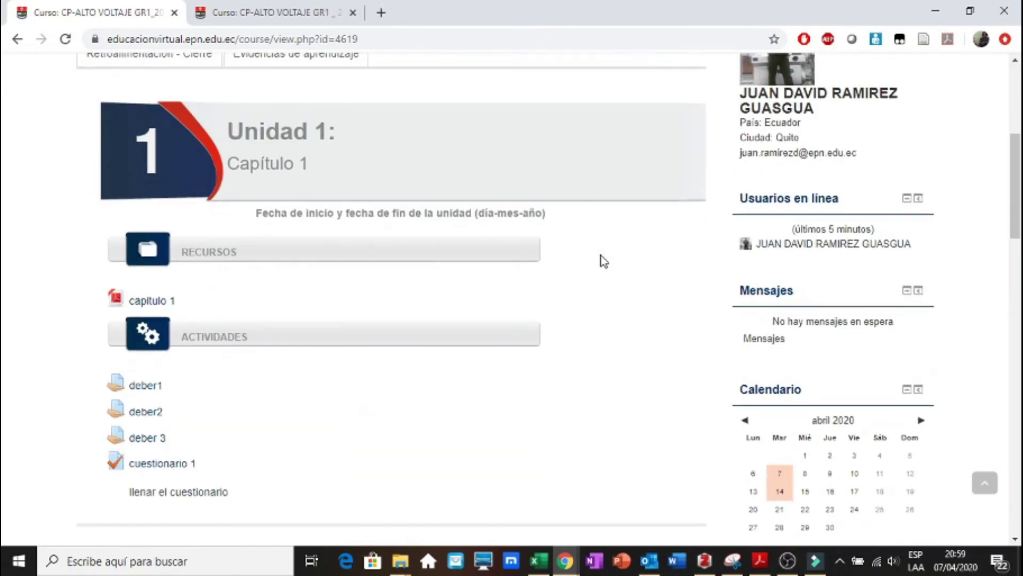
{"action": "scroll", "coordinate": [604, 261], "scroll_direction": "down", "scroll_amount": 1}
{"action": "scroll", "coordinate": [603, 261], "scroll_direction": "up", "scroll_amount": 3}
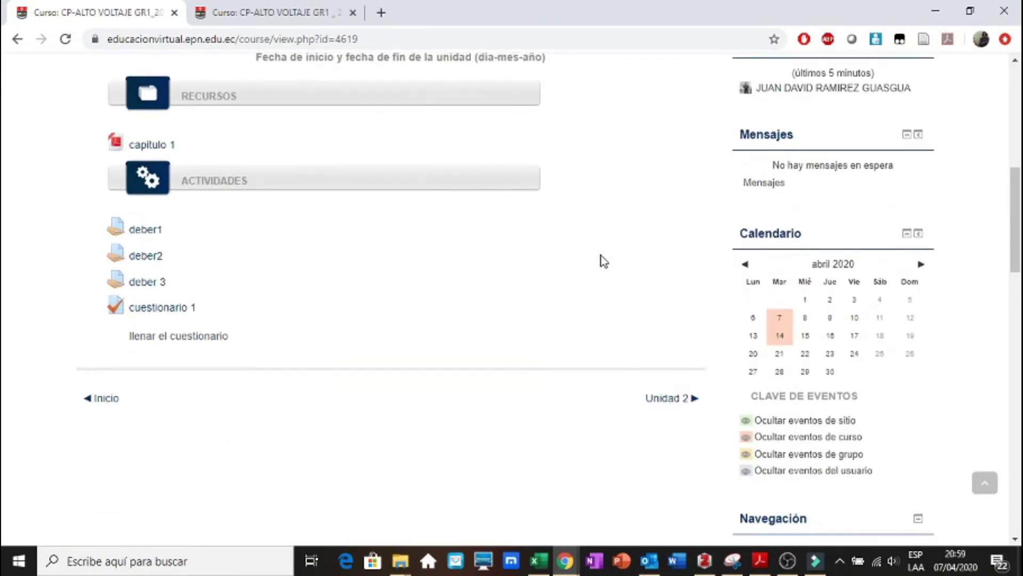
{"action": "scroll", "coordinate": [604, 261], "scroll_direction": "up", "scroll_amount": 3}
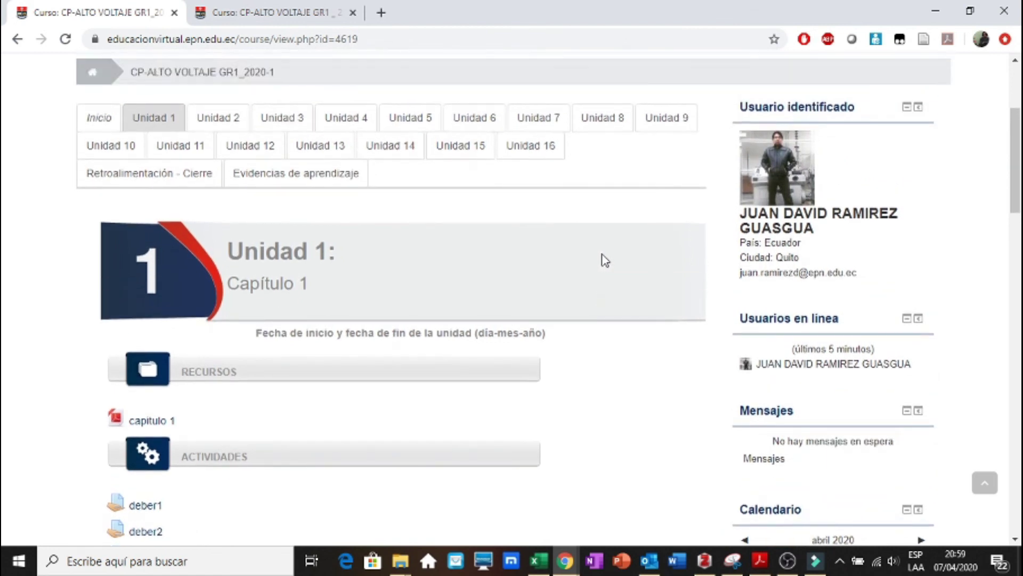
{"action": "left_click_drag", "start_coordinate": [1018, 162], "coordinate": [1019, 224]}
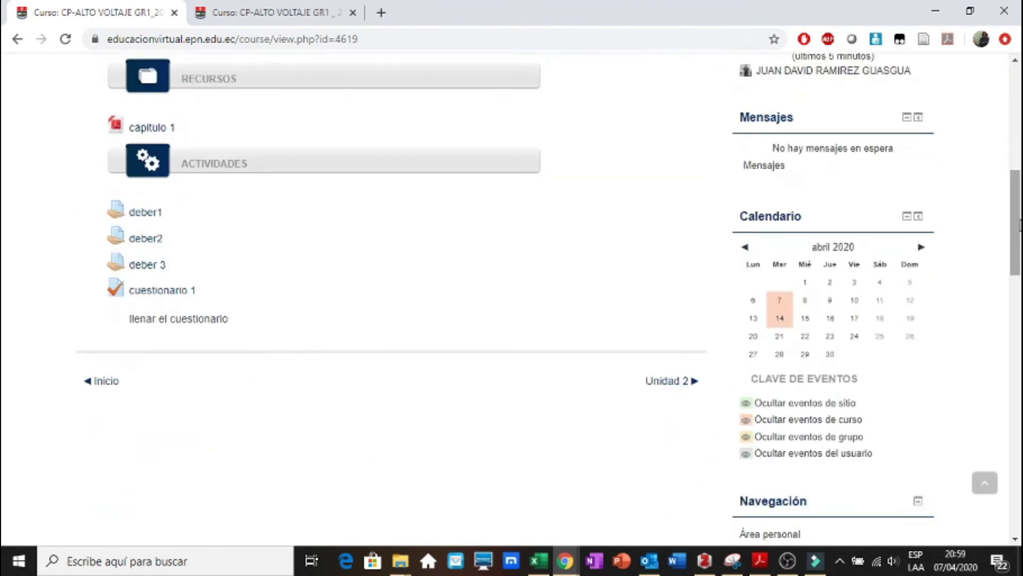